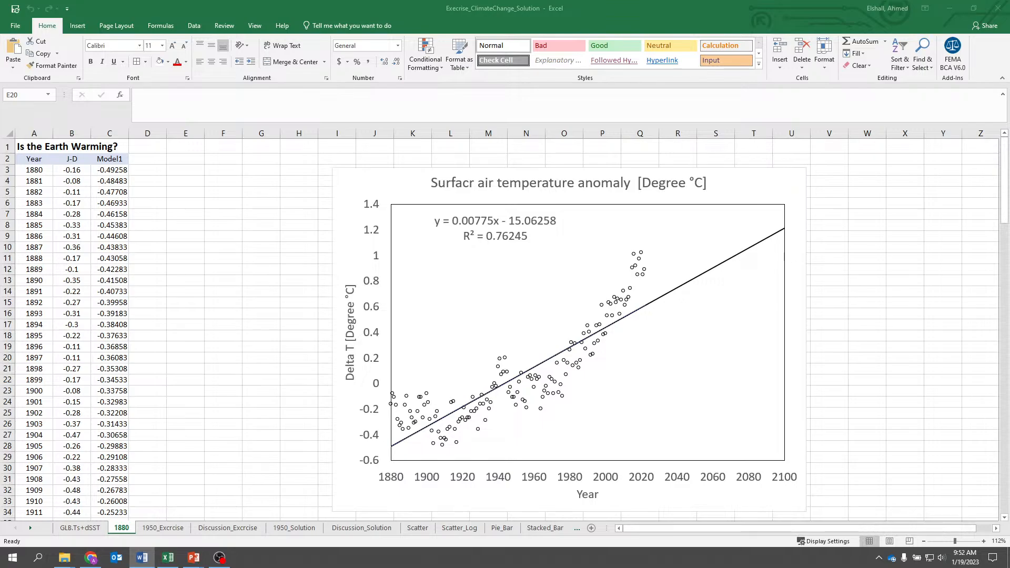
- Switch to Chrome and open data.giss.nasa.gov/gistemp/ in a new tab
key(alt+Tab)
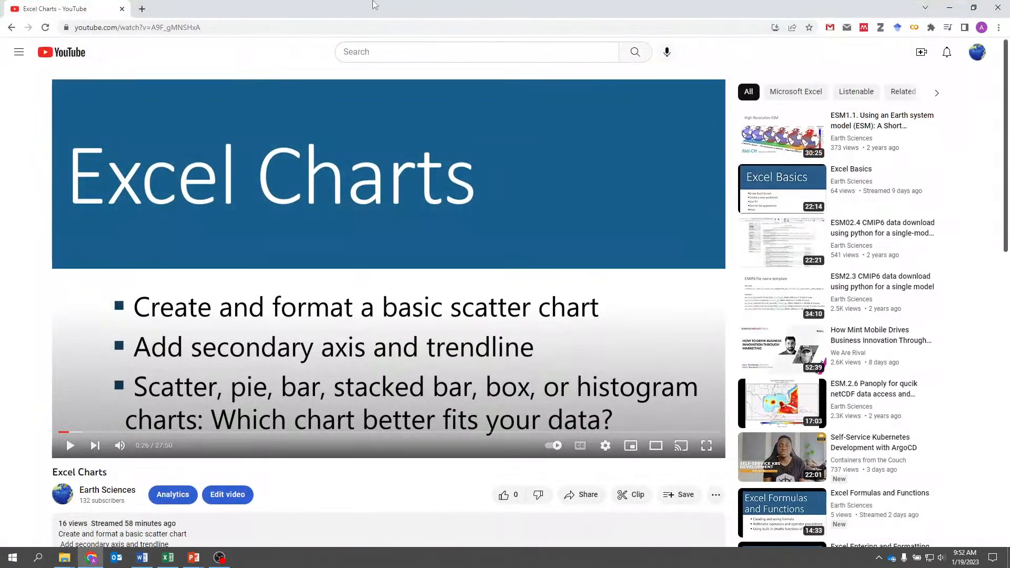
click(142, 8)
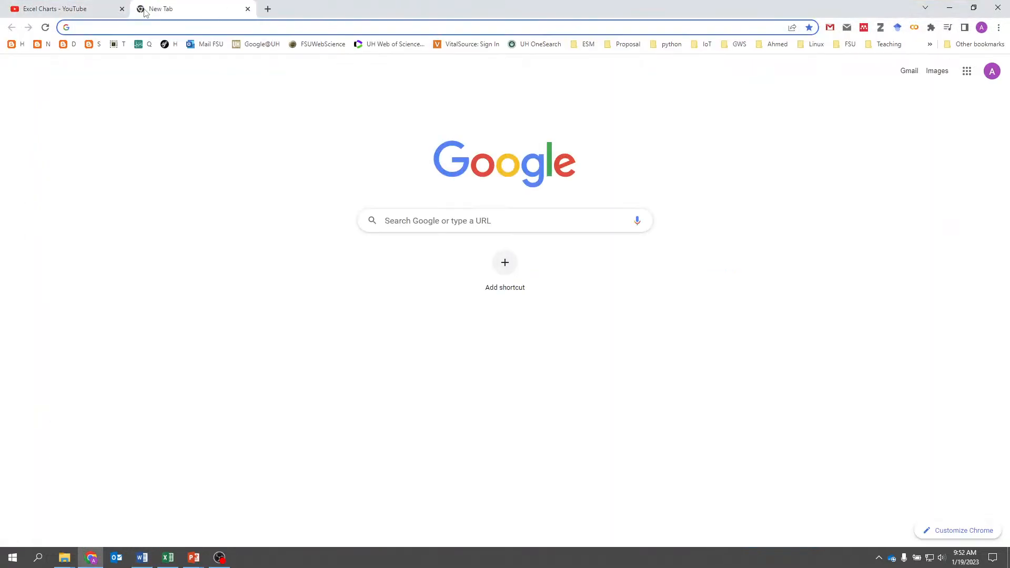
text(https://data.giss.nasa.gov/gistemp/)
key(Return)
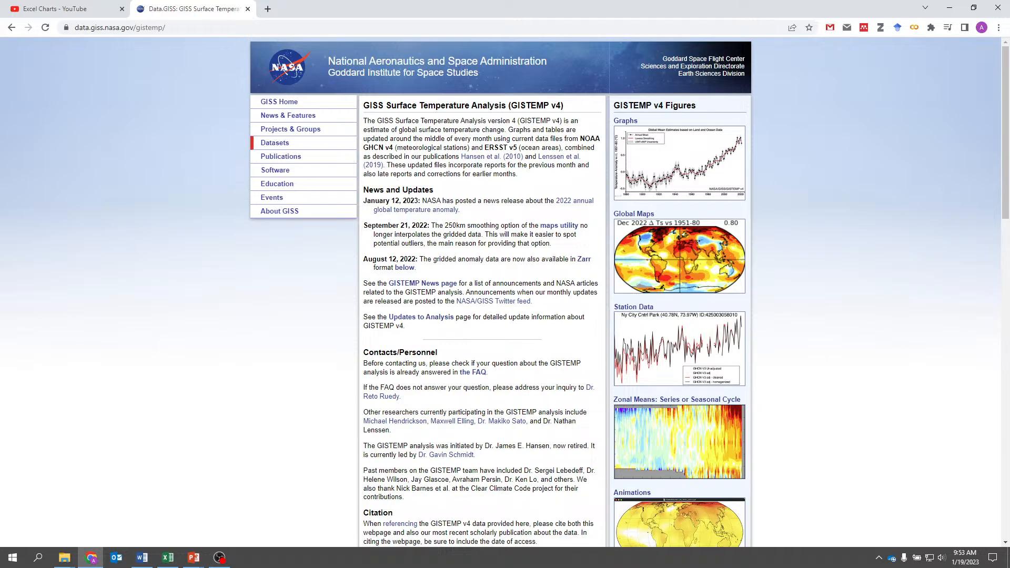
- Download the CSV of global-mean monthly, seasonal, and annual means, 1880-present, from the Land-Ocean Temperature Index tables and open it in Excel
scroll(597, 288, down, 2)
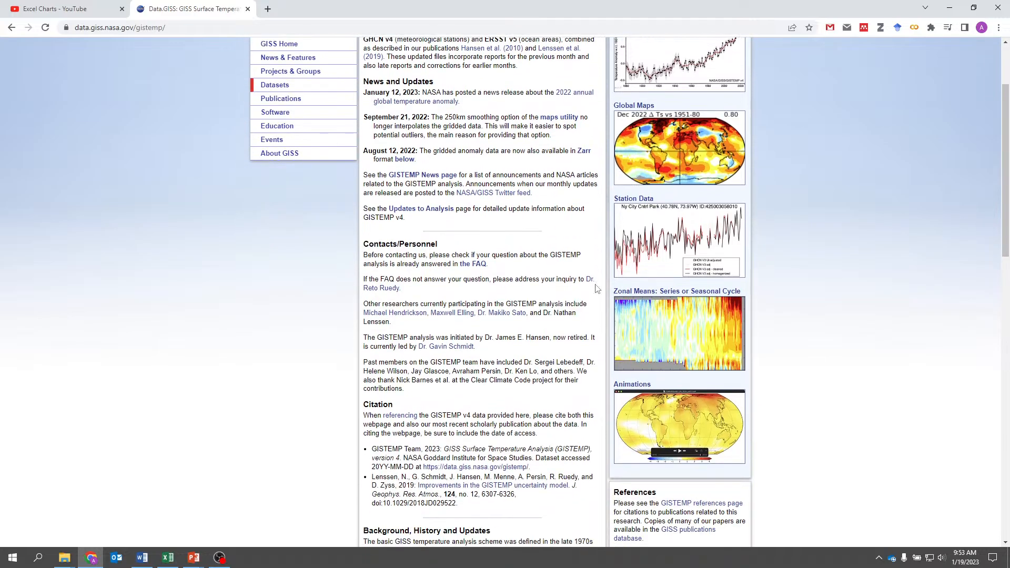
scroll(598, 288, down, 2)
scroll(597, 289, down, 5)
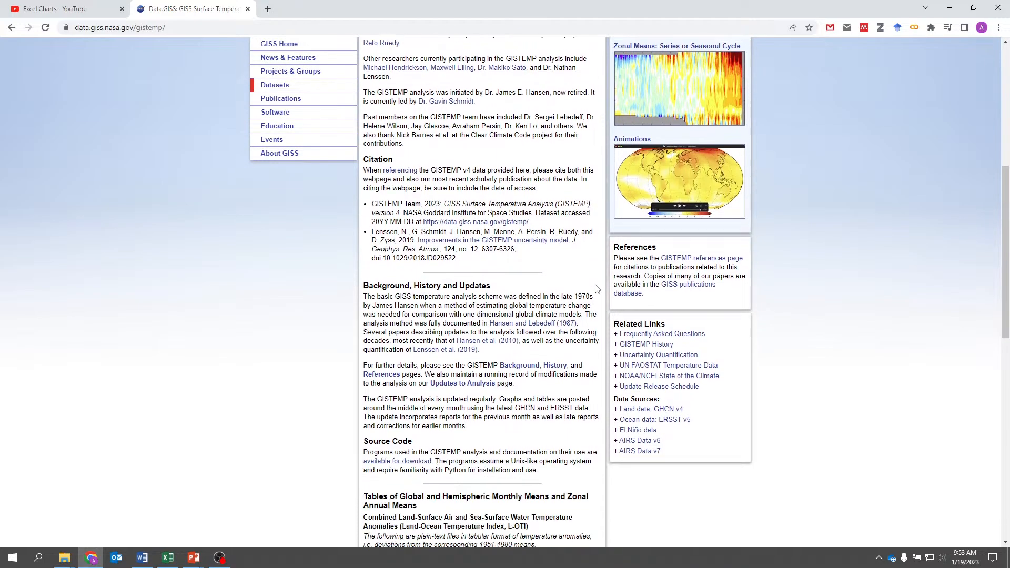
scroll(597, 288, down, 3)
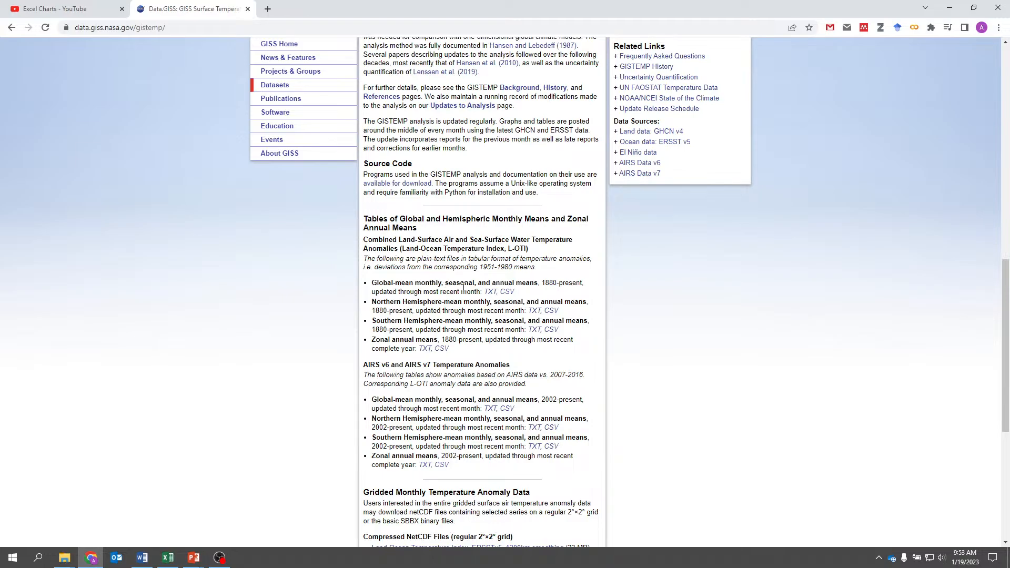
click(506, 293)
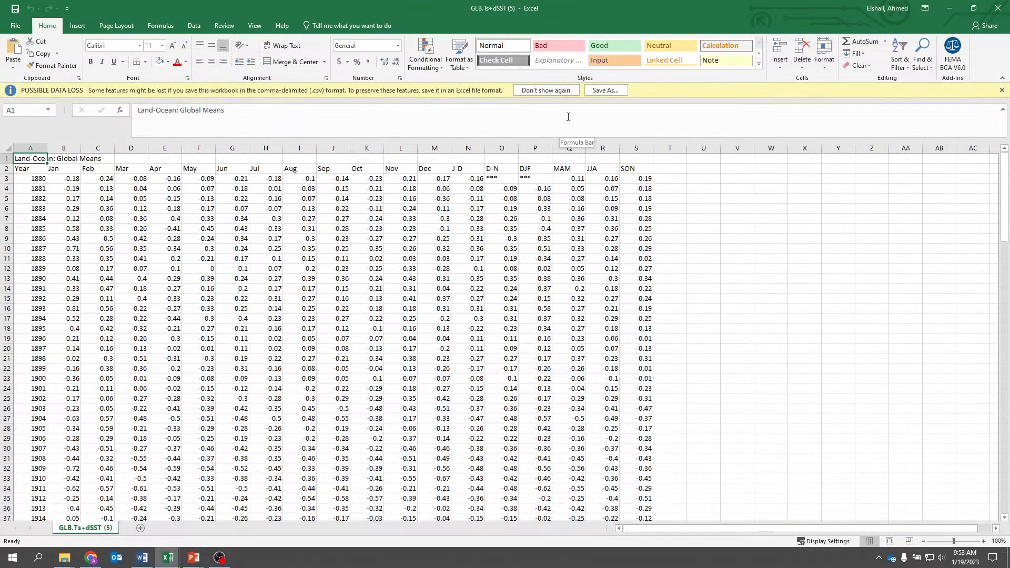
- Start saving a copy of the downloaded data on the Desktop under the file name GLB.Ts+dSST
click(605, 90)
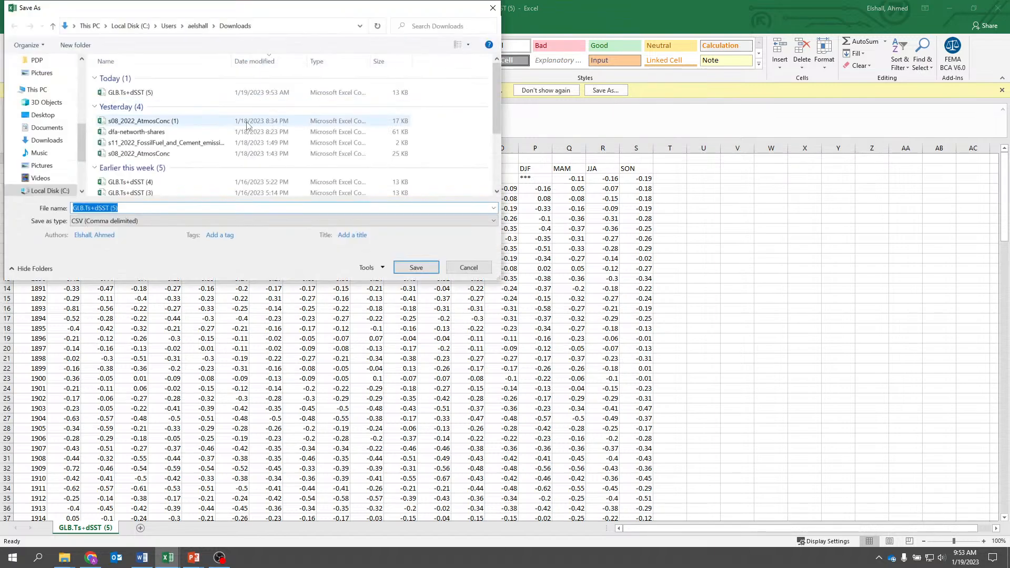
scroll(82, 141, up, 5)
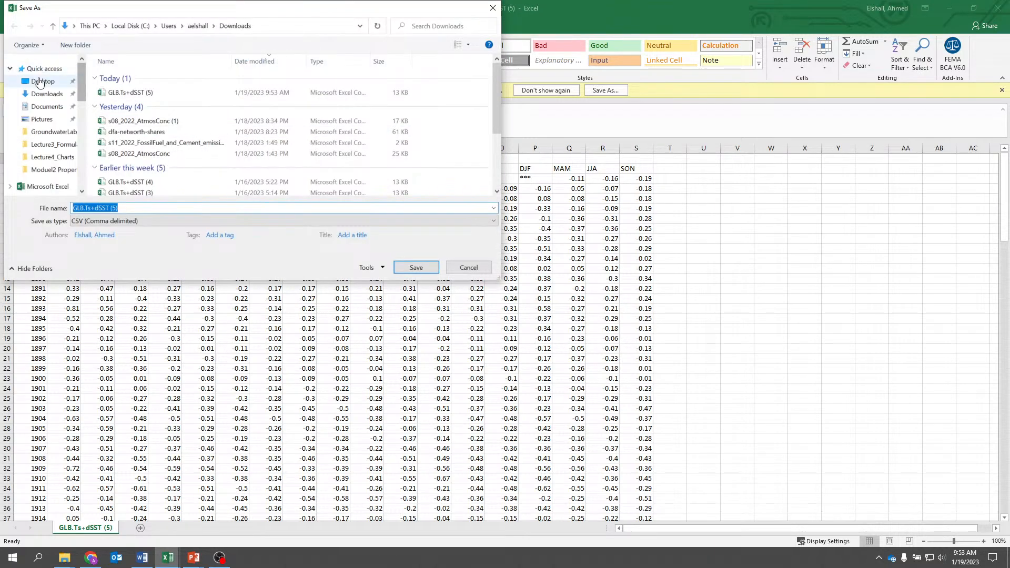
click(39, 81)
click(164, 218)
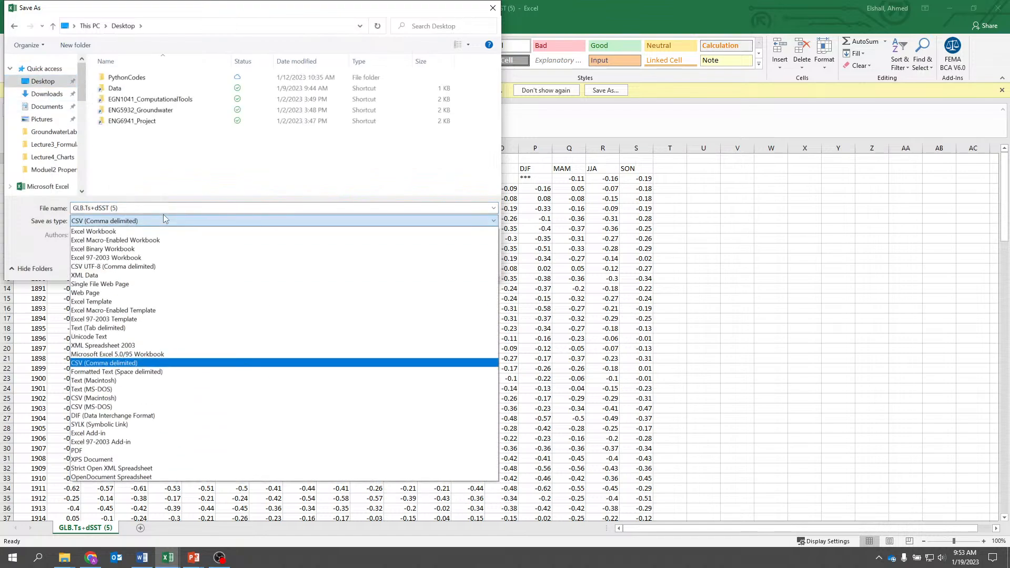
click(163, 217)
click(163, 209)
click(161, 207)
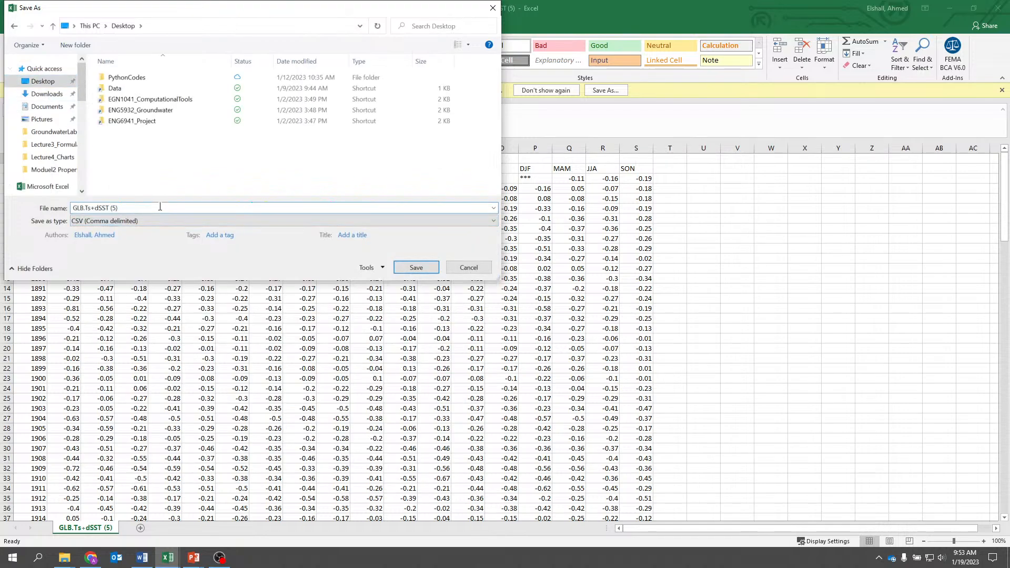
key(BackSpace)
key(BackSpace)
key(BackSpace)
key(BackSpace)
- Choose Excel Workbook as the file type and save the file
click(155, 223)
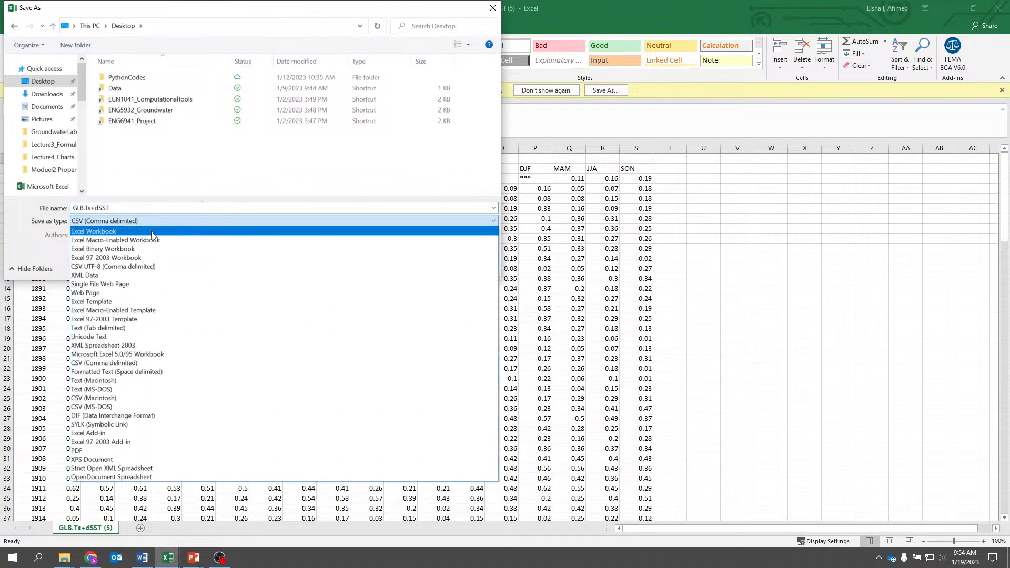
click(152, 232)
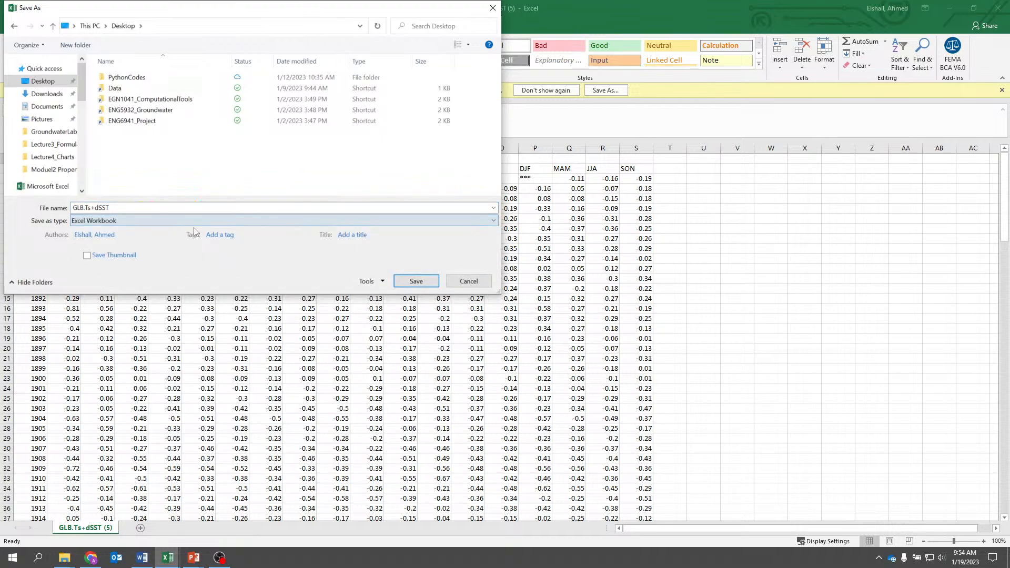
click(415, 281)
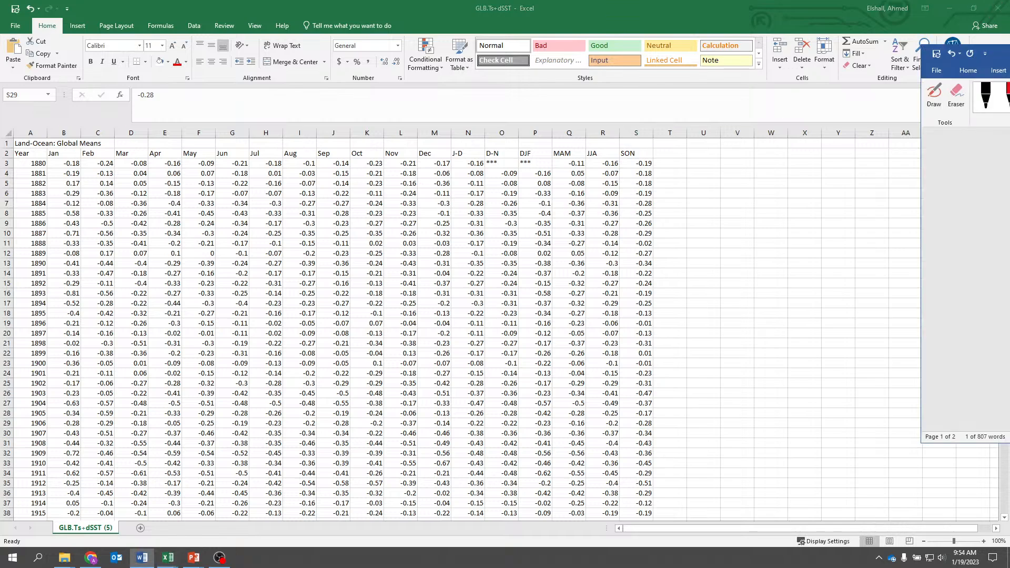
- Review the analysis steps in the Execrise_ClimateChange Word document, then return to the GLB.Ts+dSST workbook
drag(1009, 50, 342, 62)
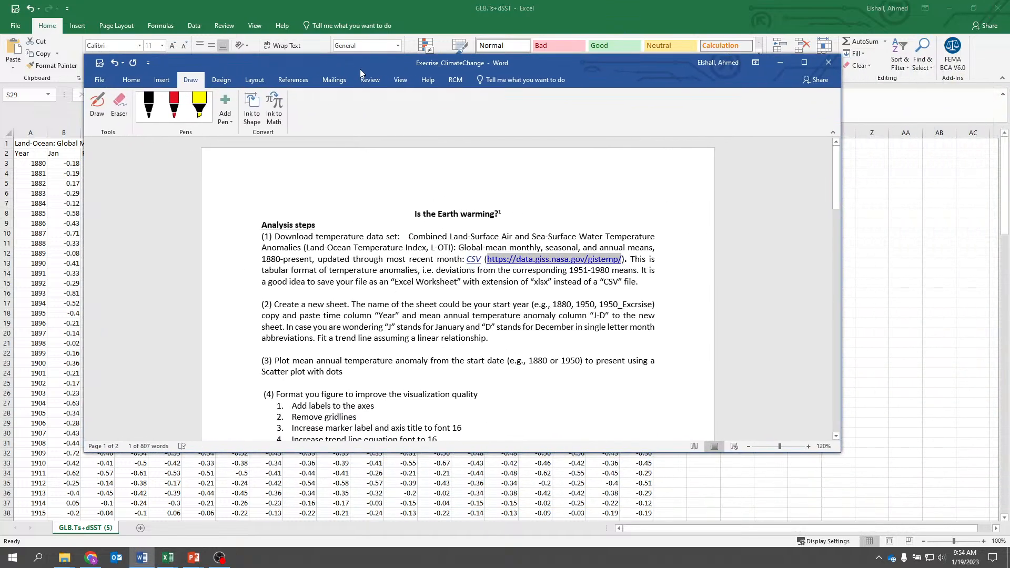
double_click(360, 68)
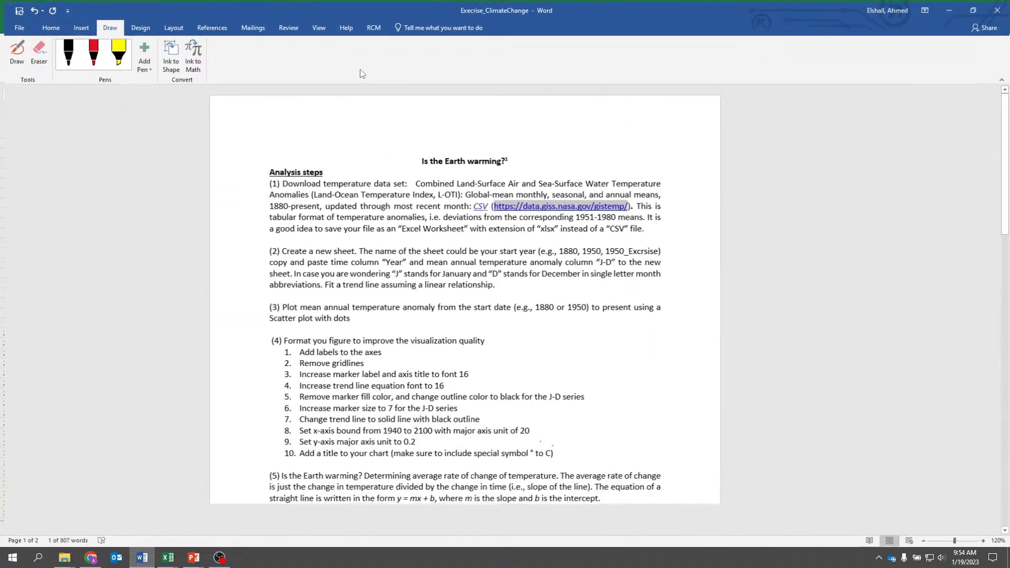
click(468, 193)
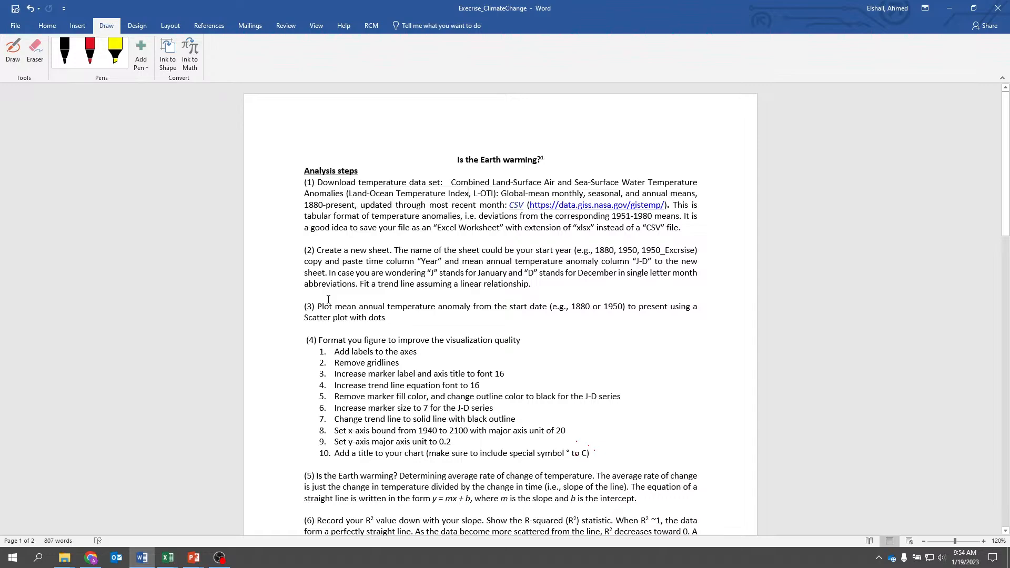
drag(458, 7, 633, 70)
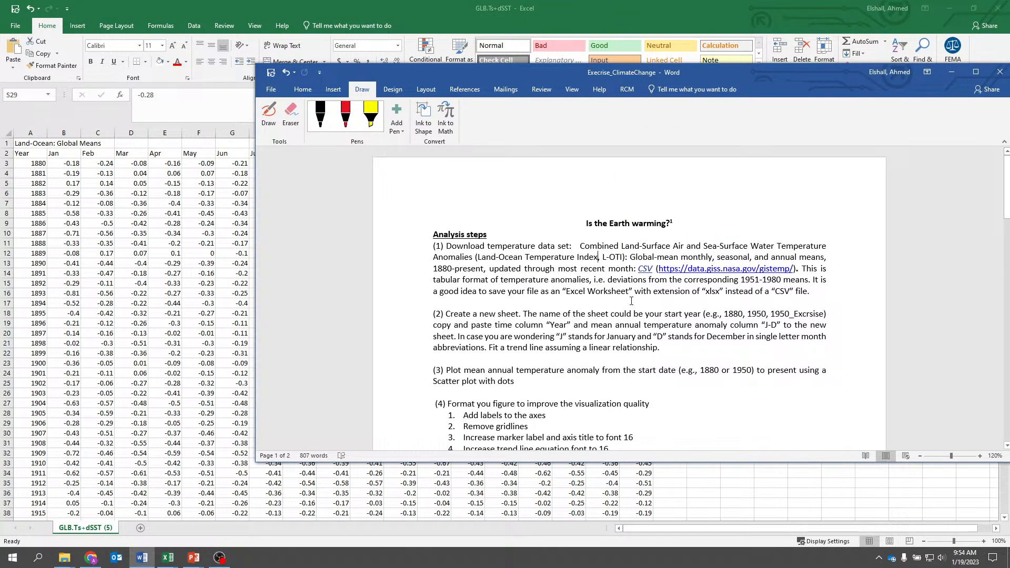
click(636, 9)
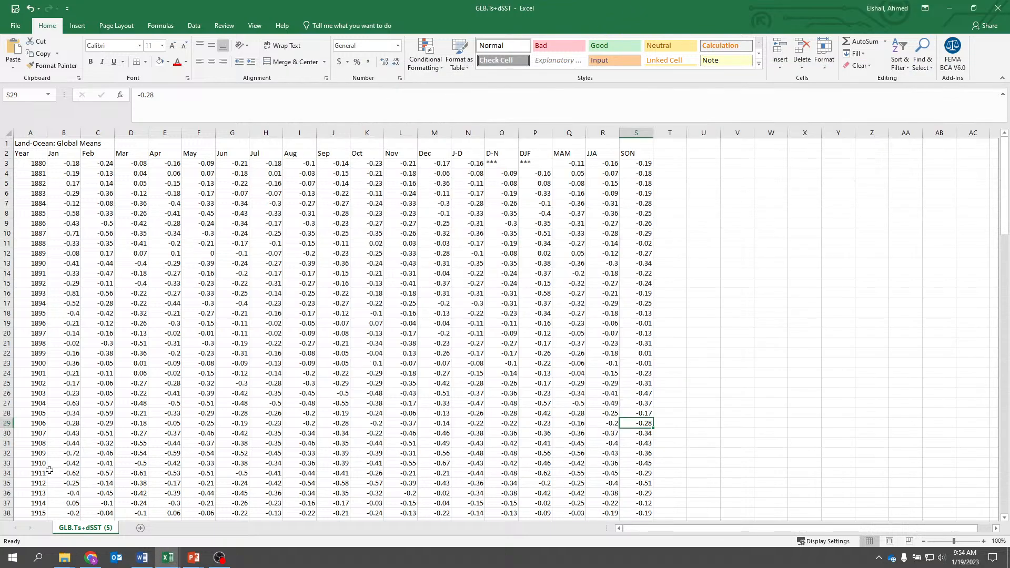
- Add a new worksheet to the workbook and rename it 1880
click(140, 528)
right_click(139, 528)
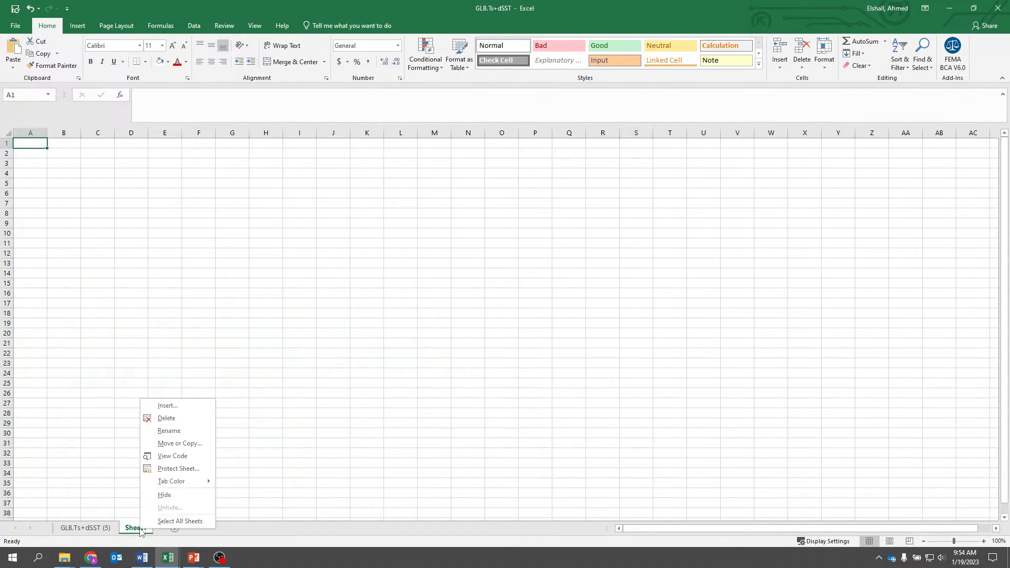
click(170, 432)
text(1)
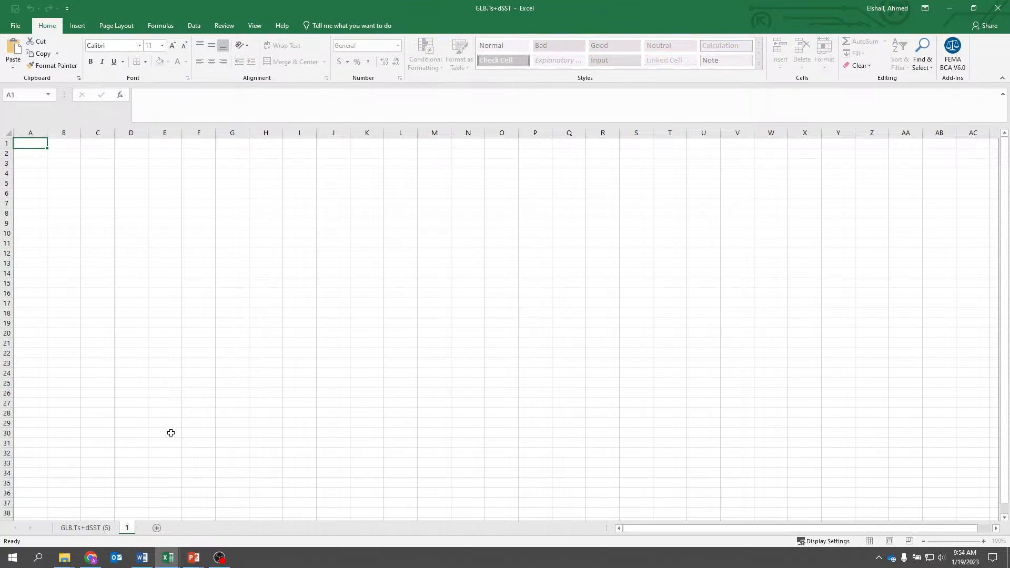
text(880)
click(171, 433)
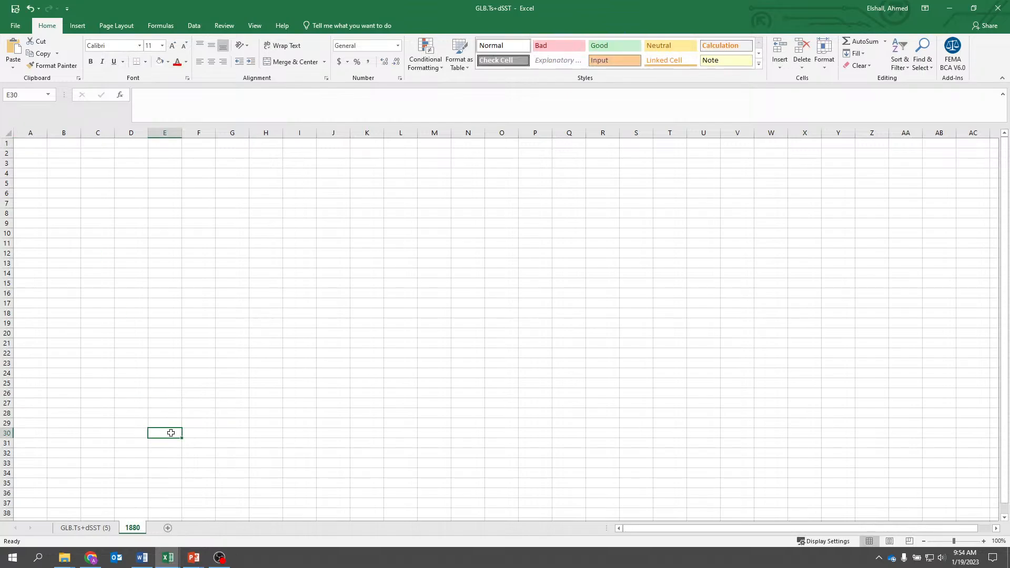
- Examine the finished chart in the Execrise_ClimateChange_Solution workbook and the formatting instructions in Word, then return to the GLB.Ts+dSST workbook
mouse_move(163, 562)
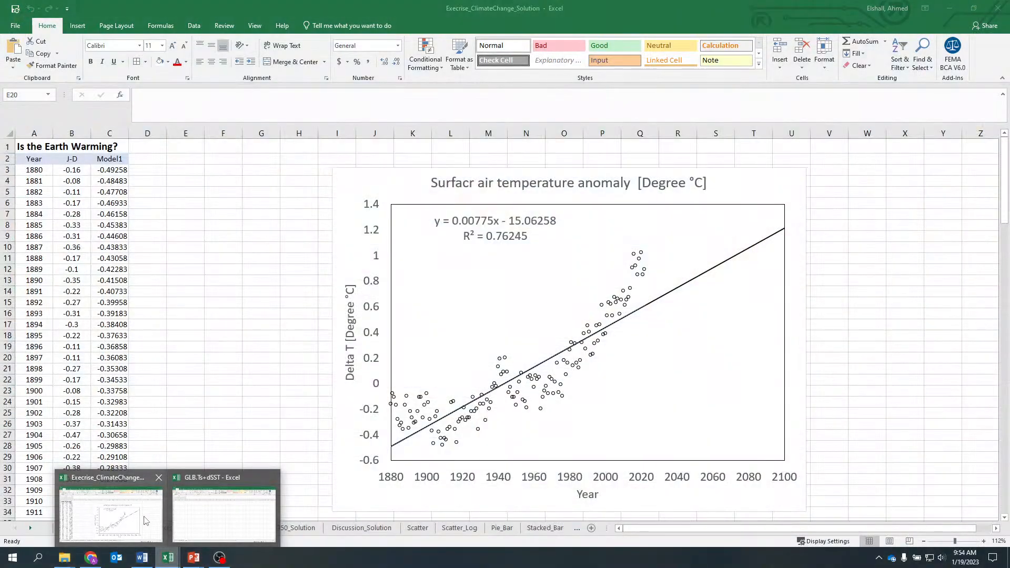
click(157, 517)
click(142, 557)
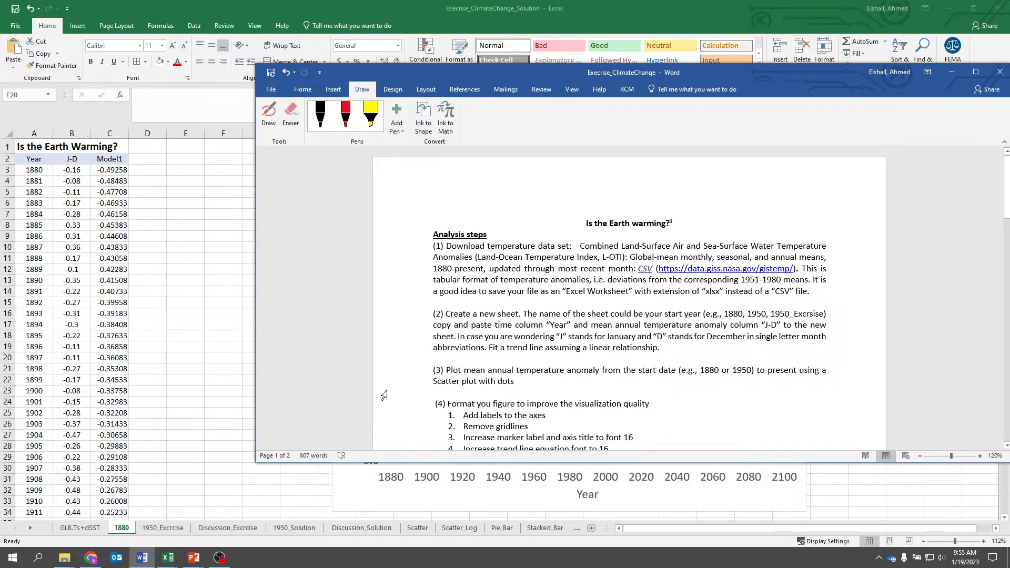
scroll(473, 390, down, 3)
scroll(466, 321, down, 1)
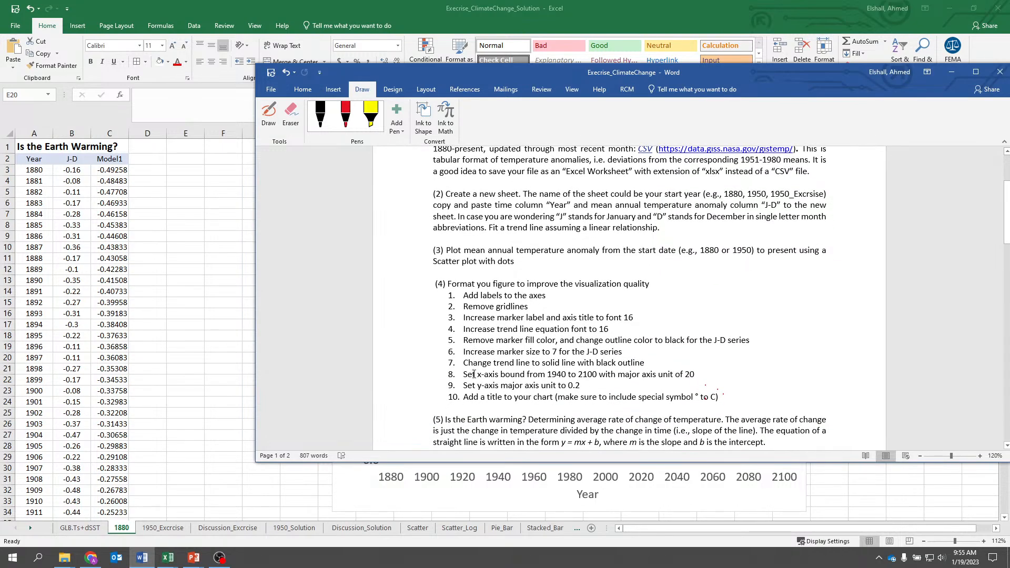
click(560, 9)
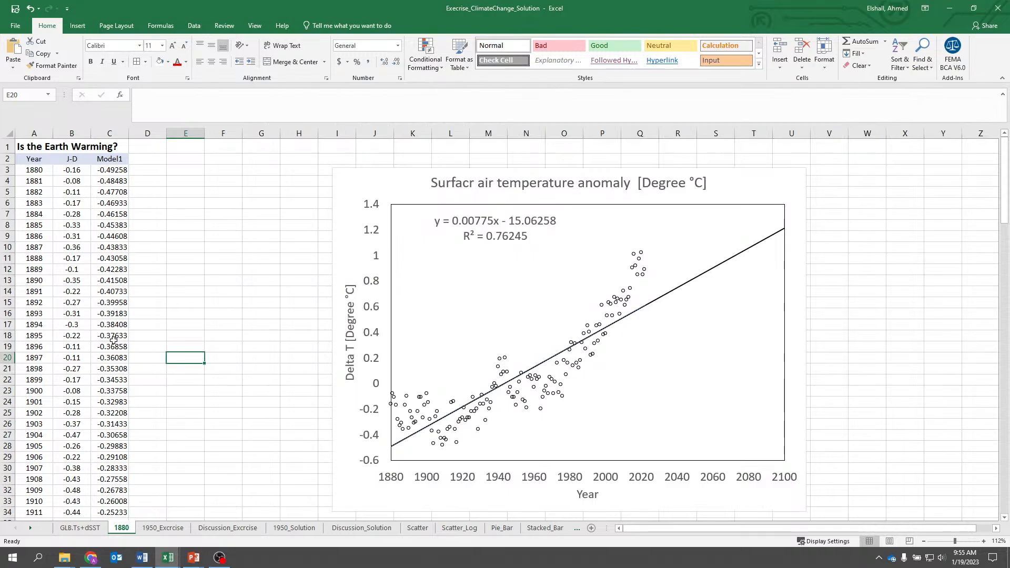
mouse_move(168, 557)
click(221, 523)
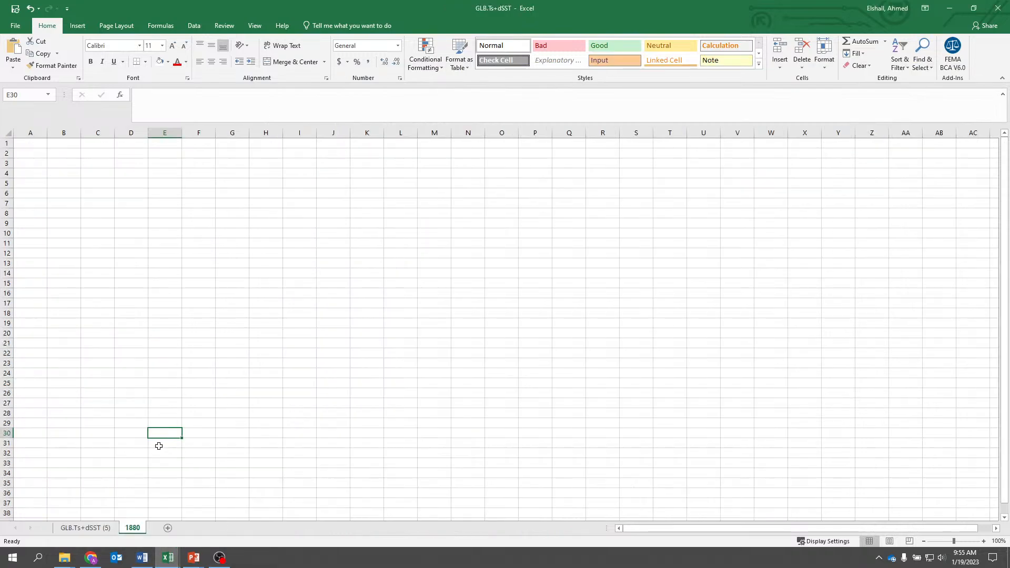
- Copy the Year column from the GLB.Ts+dSST (5) sheet into column A of the 1880 sheet
click(80, 528)
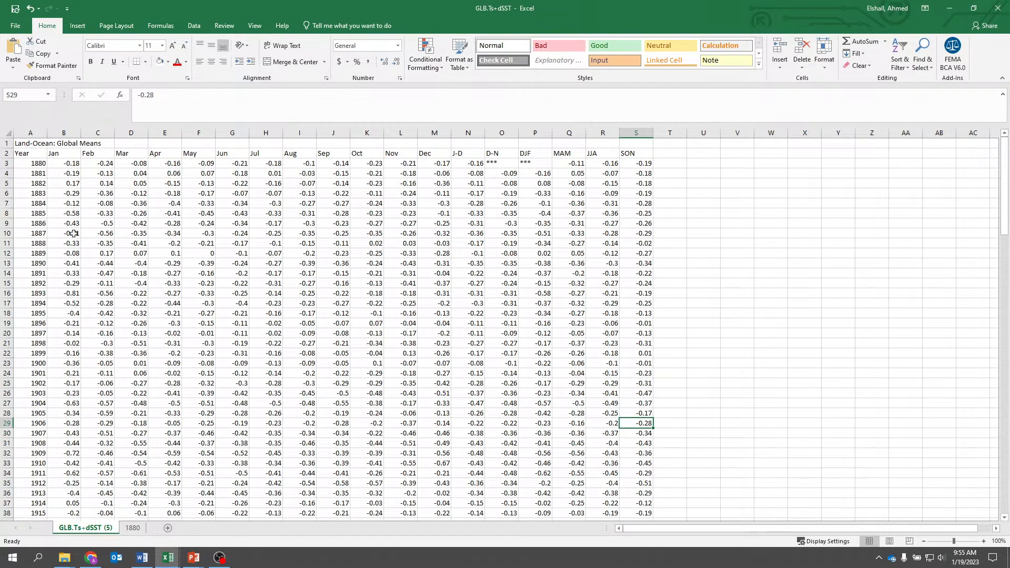
click(35, 132)
right_click(37, 156)
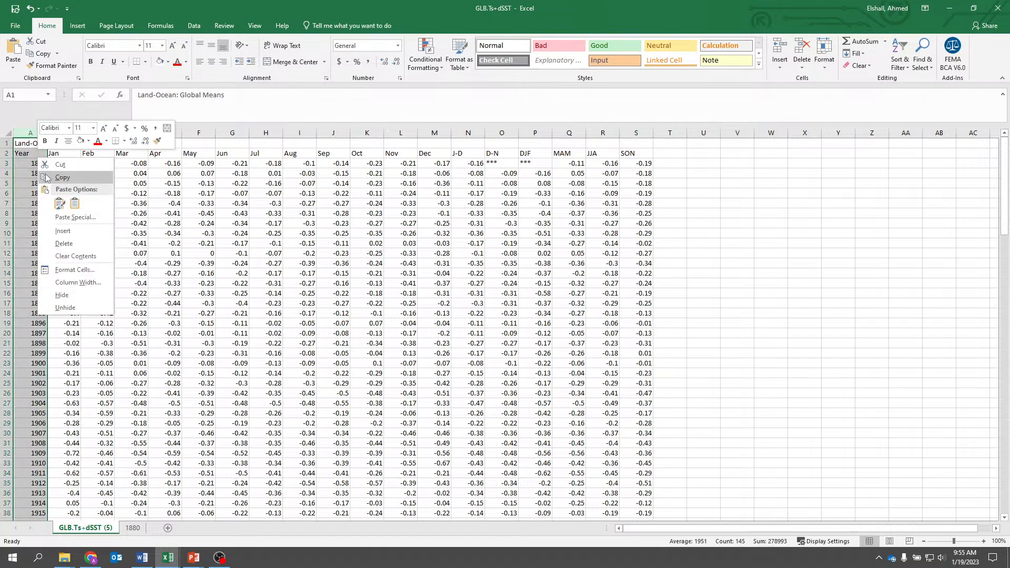
click(48, 178)
click(131, 529)
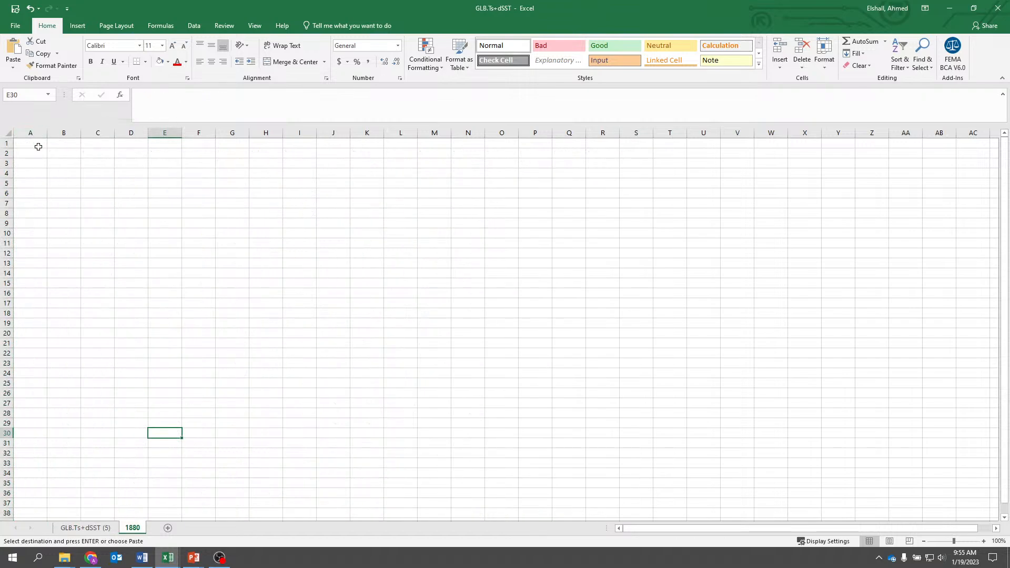
click(38, 147)
key(ctrl+v)
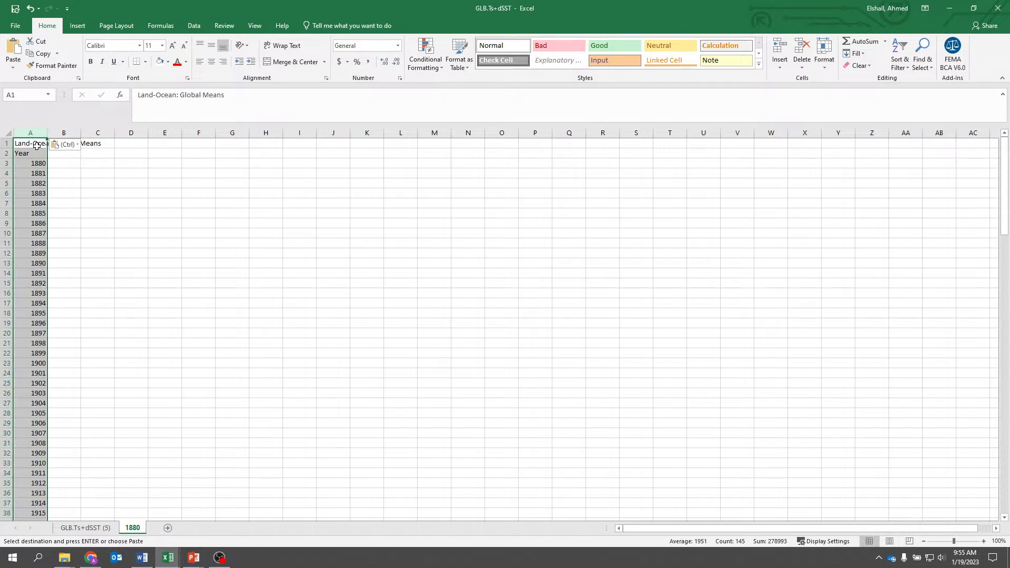
- Copy the J-D column from the GLB.Ts+dSST (5) sheet into column B of the 1880 sheet
click(100, 529)
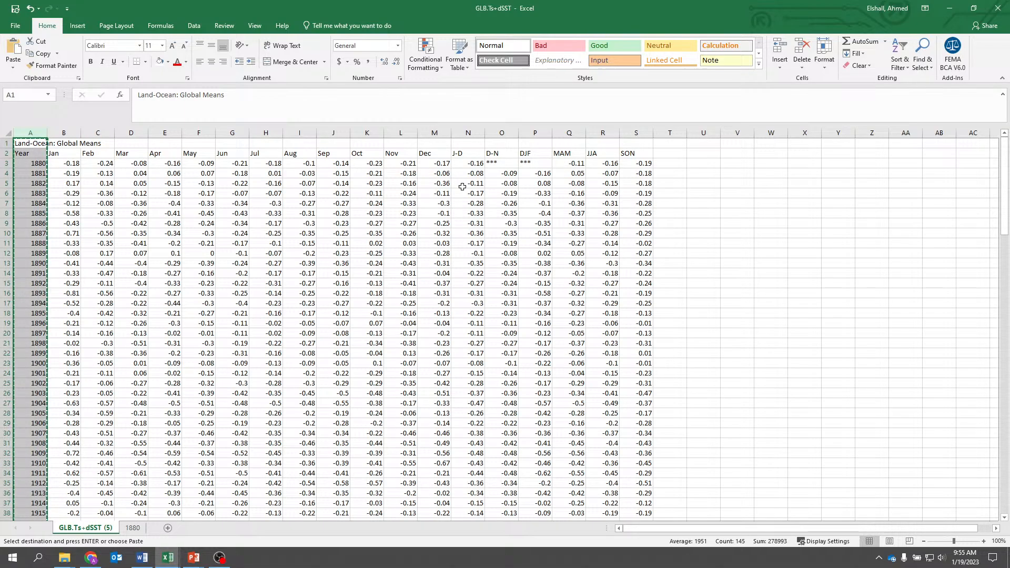
click(462, 152)
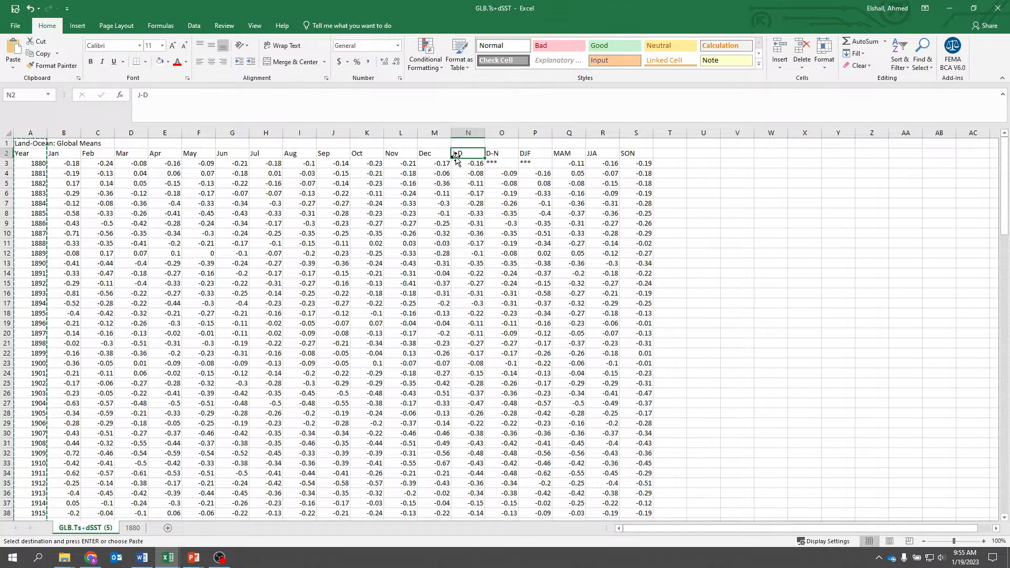
click(467, 129)
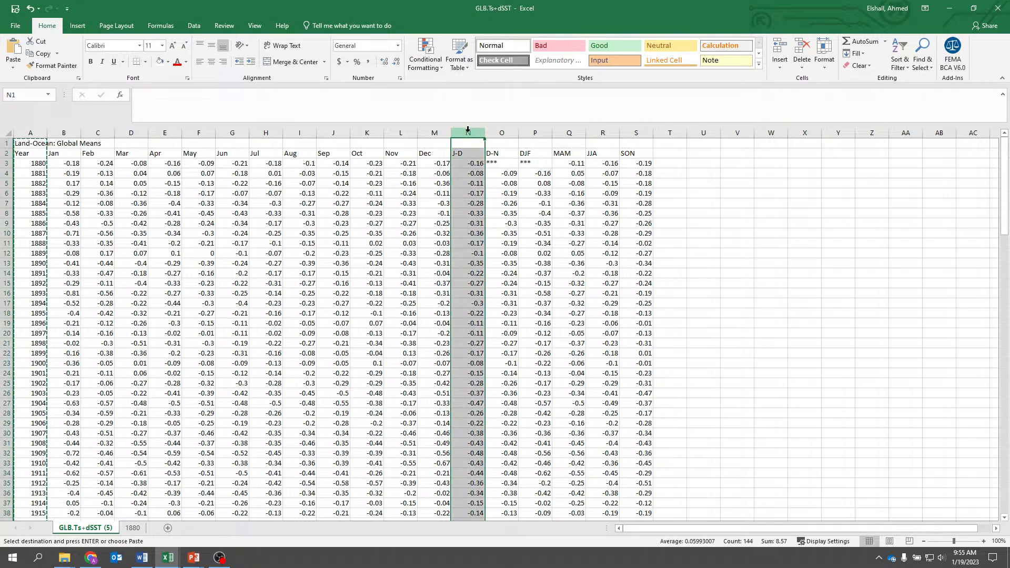
right_click(468, 129)
click(485, 168)
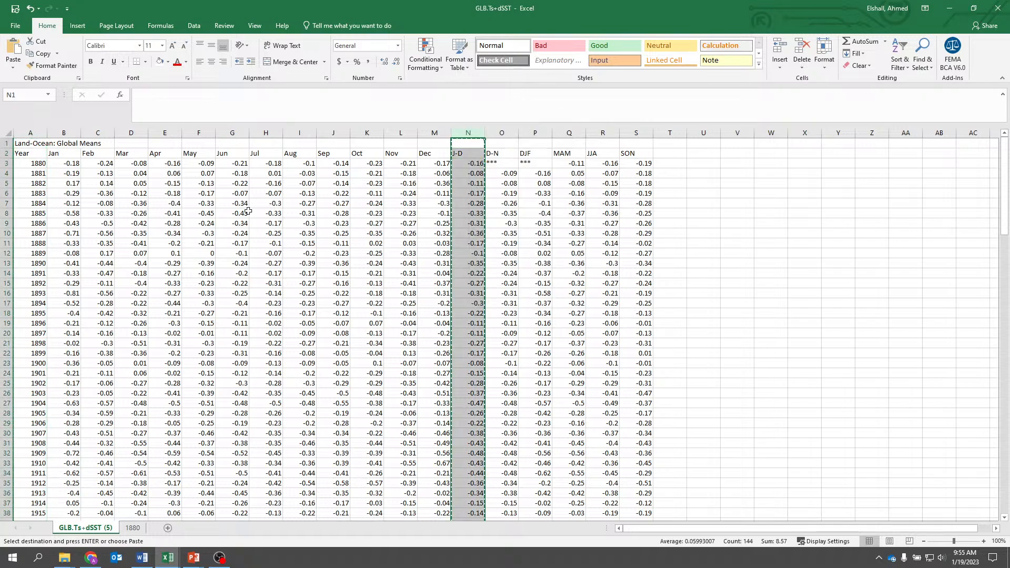
click(132, 528)
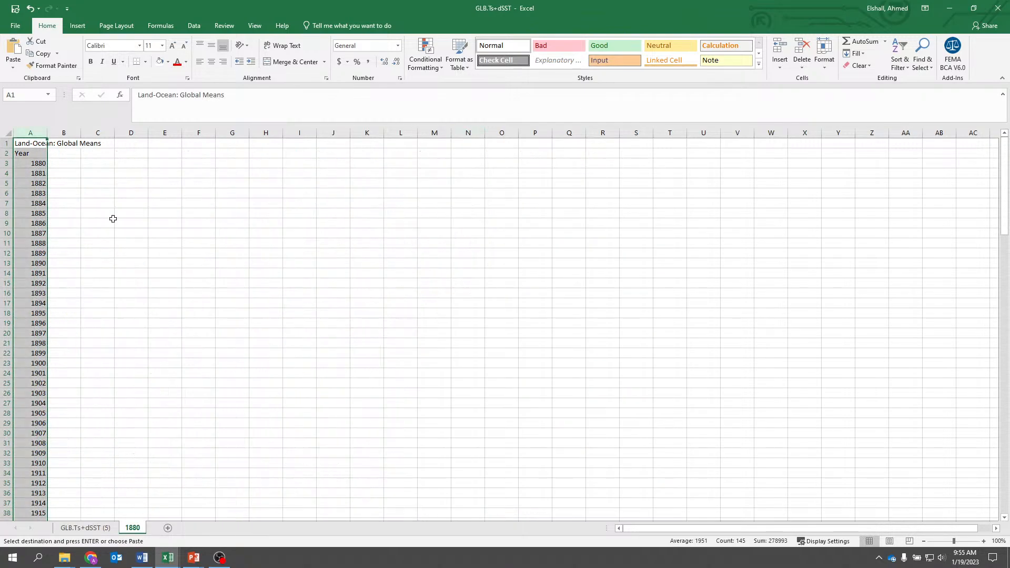
click(71, 142)
key(ctrl+v)
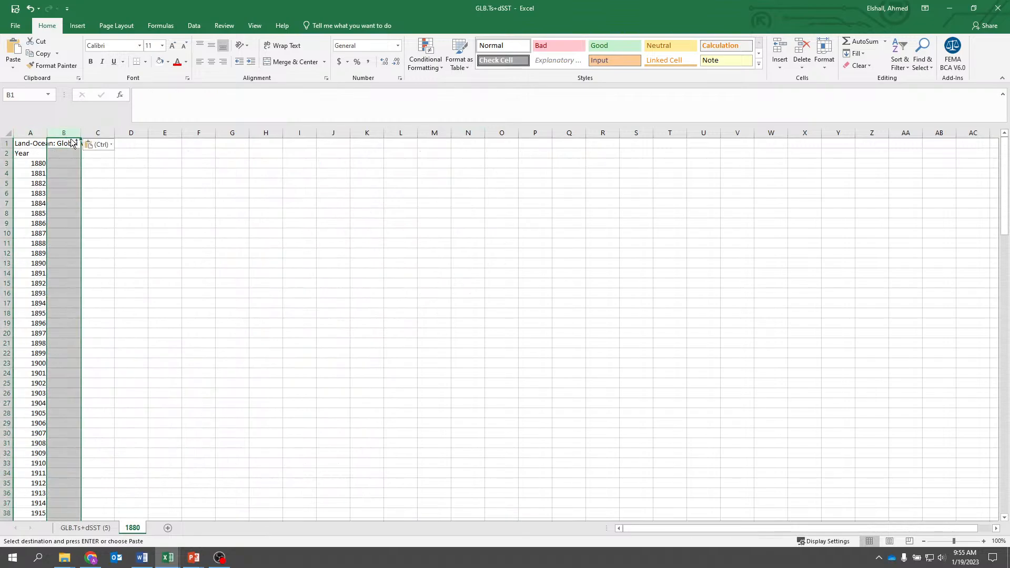
click(155, 175)
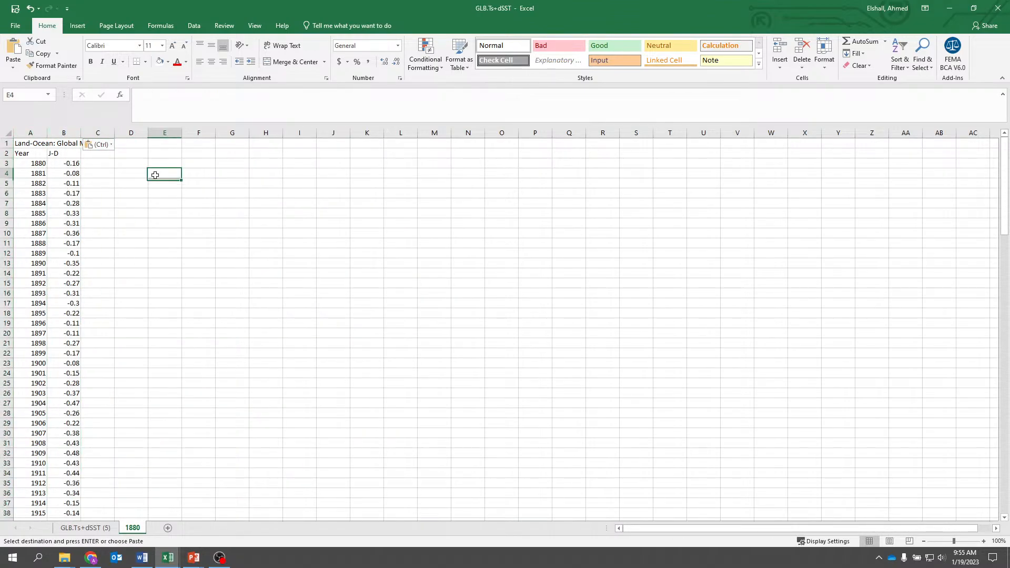
click(24, 143)
click(245, 182)
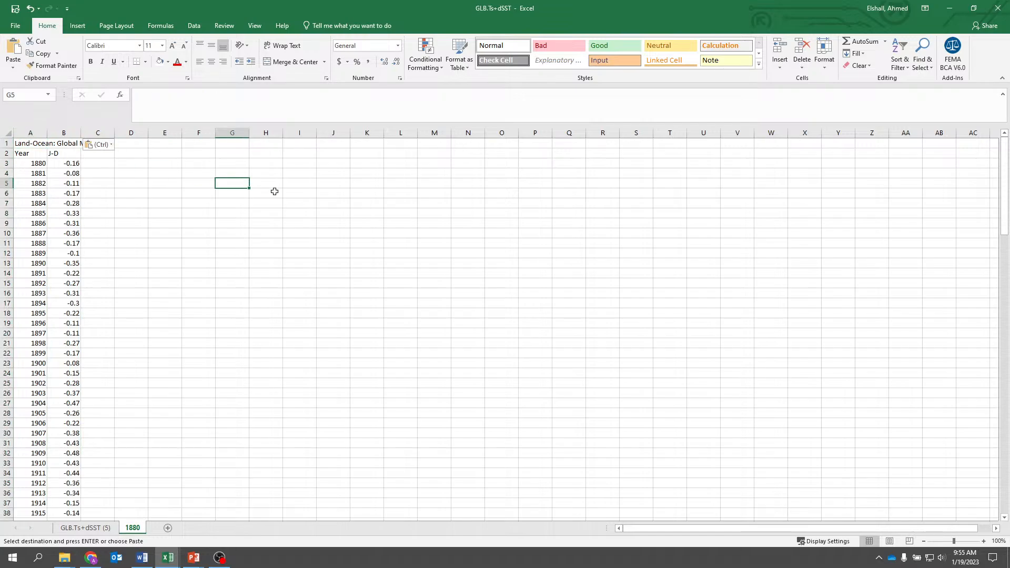
- Insert a markers-only scatter chart of the Year and J-D data in A2:B145 and place it beside the data columns
scroll(273, 189, down, 20)
scroll(273, 189, up, 20)
drag(31, 154, 66, 503)
click(78, 25)
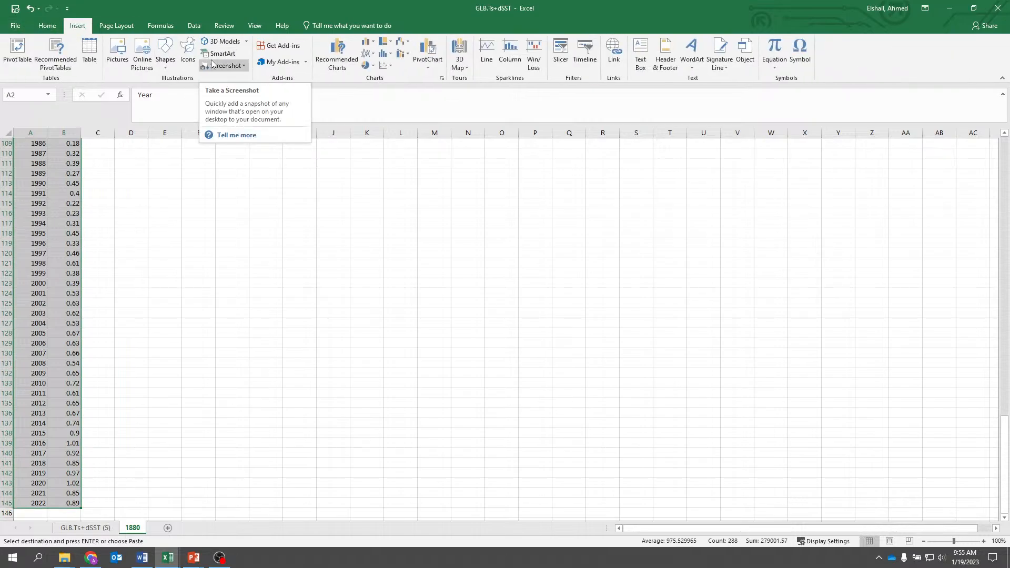
click(382, 66)
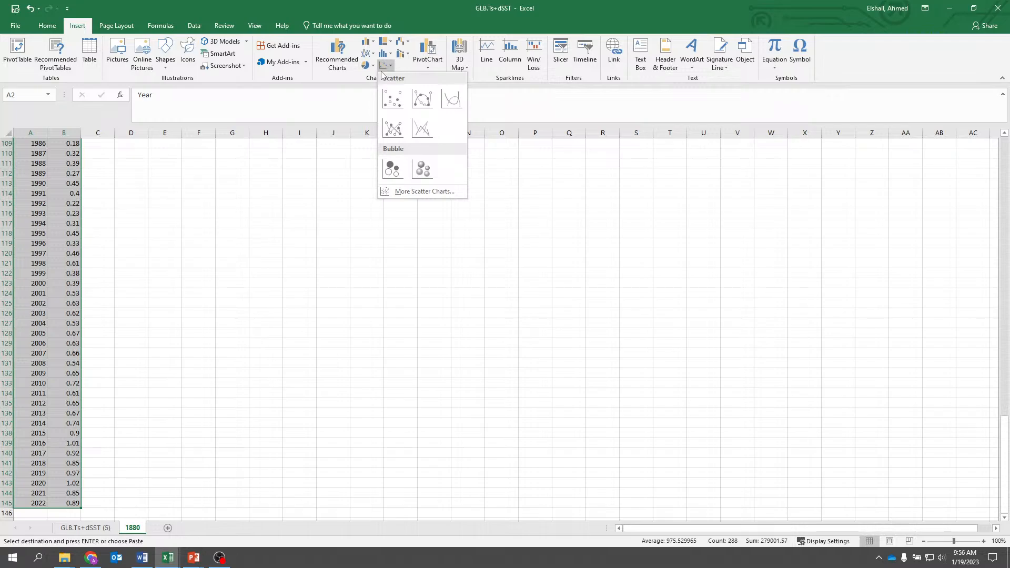
click(392, 103)
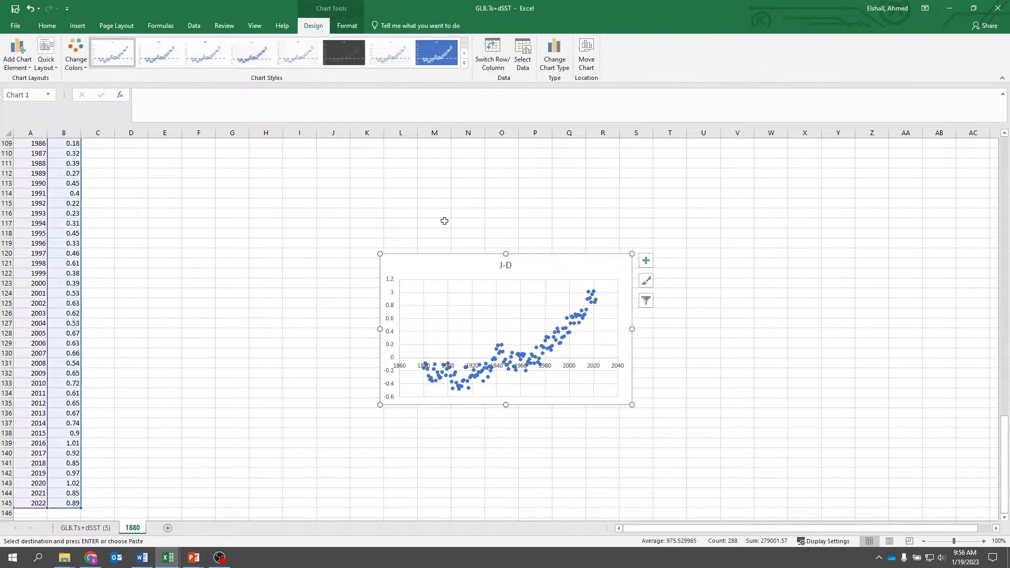
drag(451, 258, 264, 180)
- Copy section (4) with its ten figure-formatting instructions from the Execrise_ClimateChange Word document into the 1880 sheet, starting at cell T113
click(142, 558)
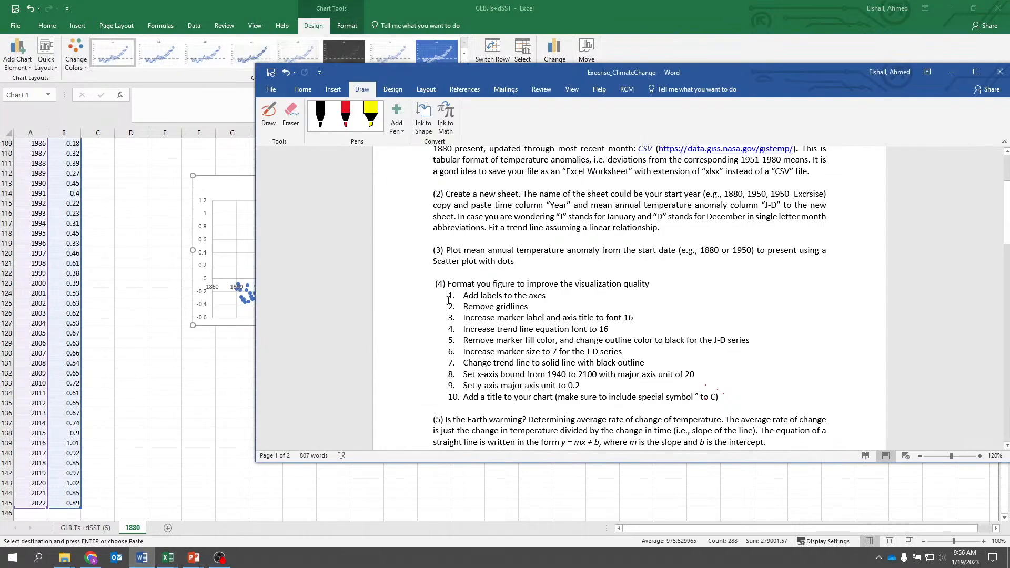
drag(711, 391, 425, 284)
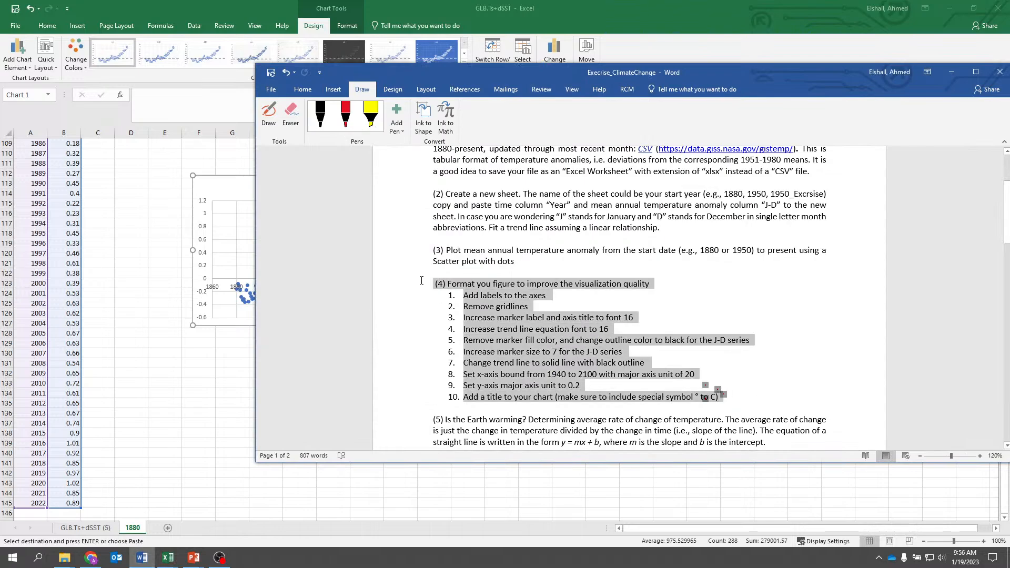
right_click(490, 284)
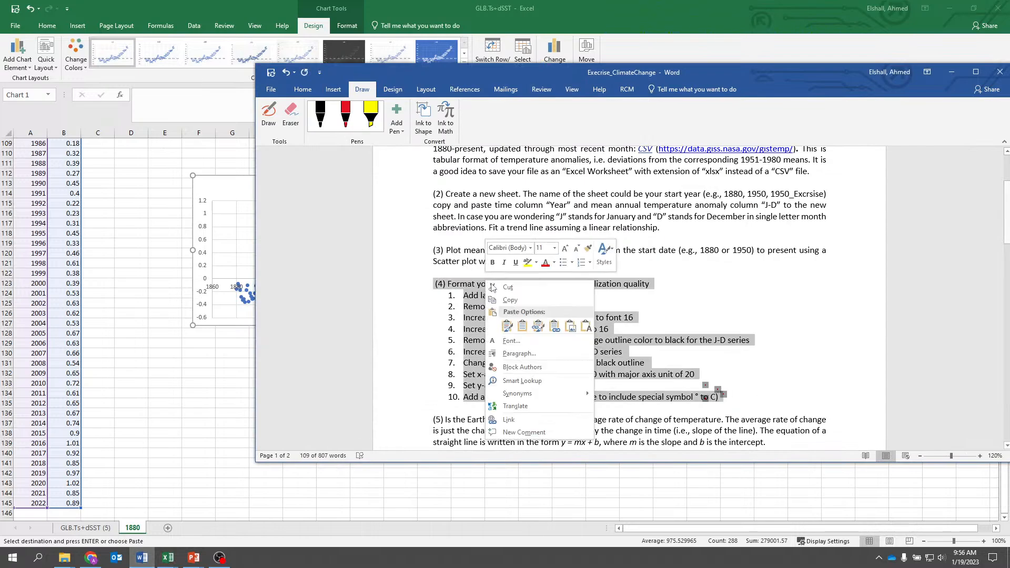
click(510, 300)
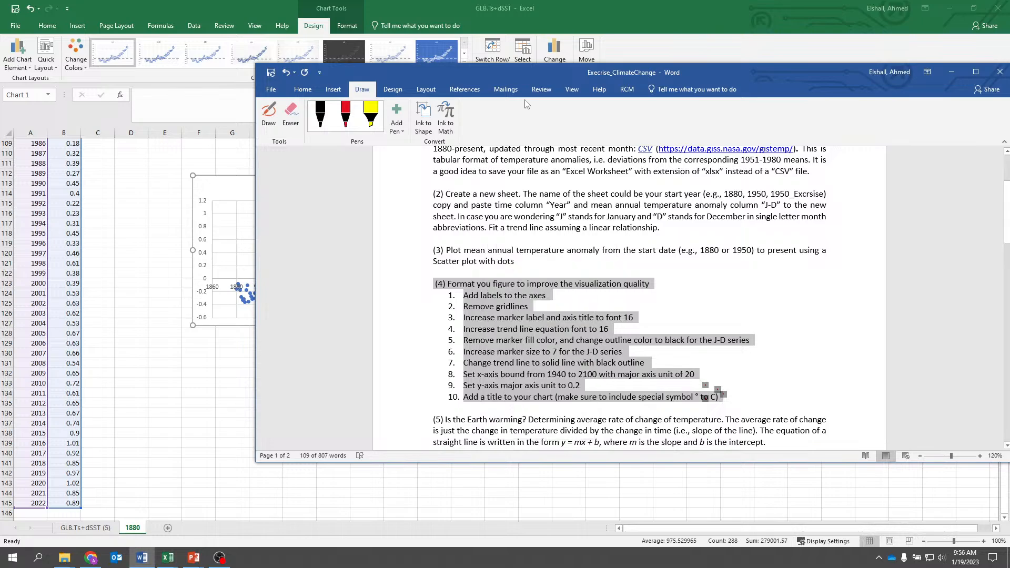
key(alt+Tab)
click(661, 183)
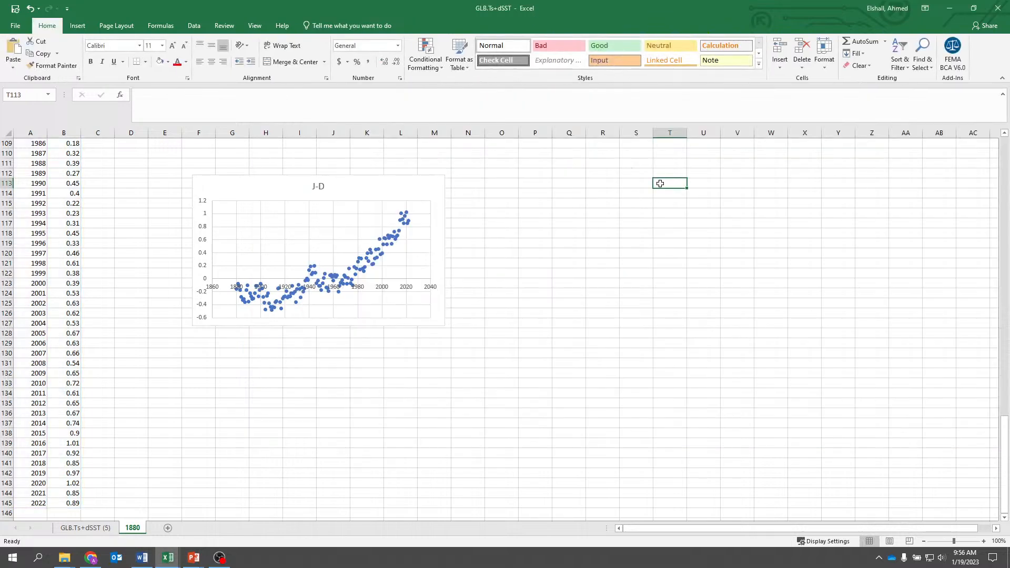
key(ctrl+v)
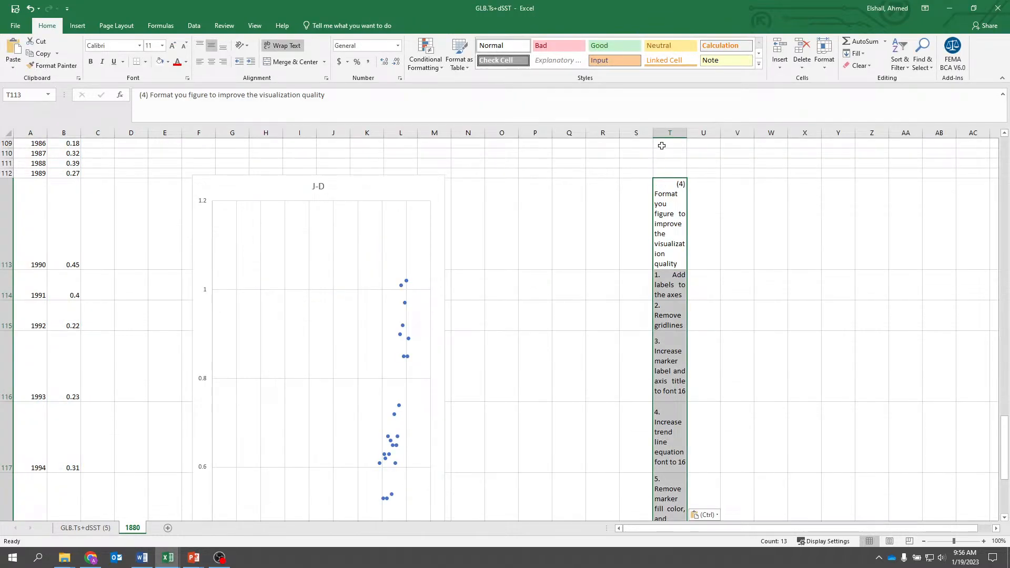
- Widen column T to fit the pasted instructions and autofit the height of rows 113 to 125
drag(686, 132, 881, 129)
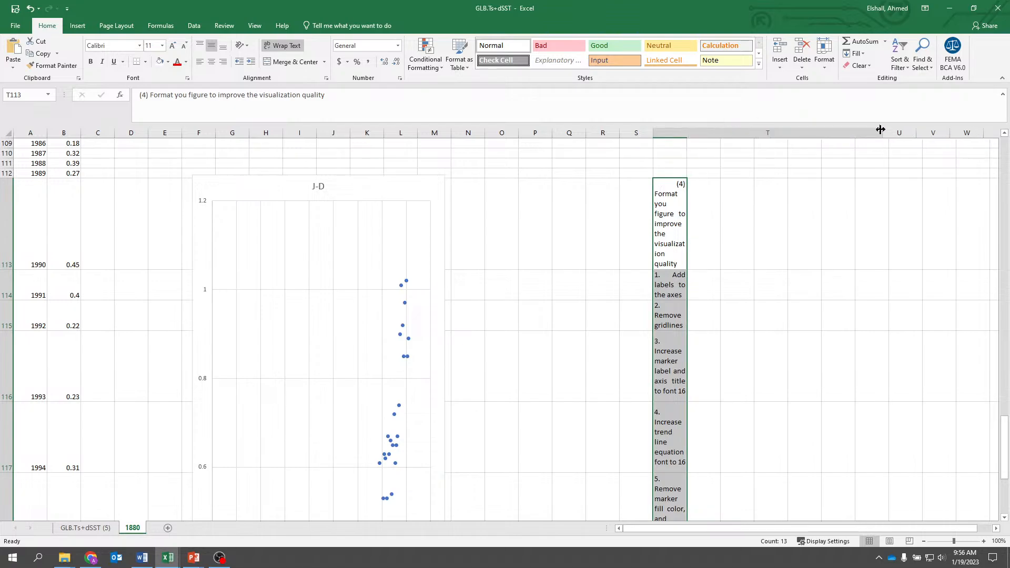
click(3, 212)
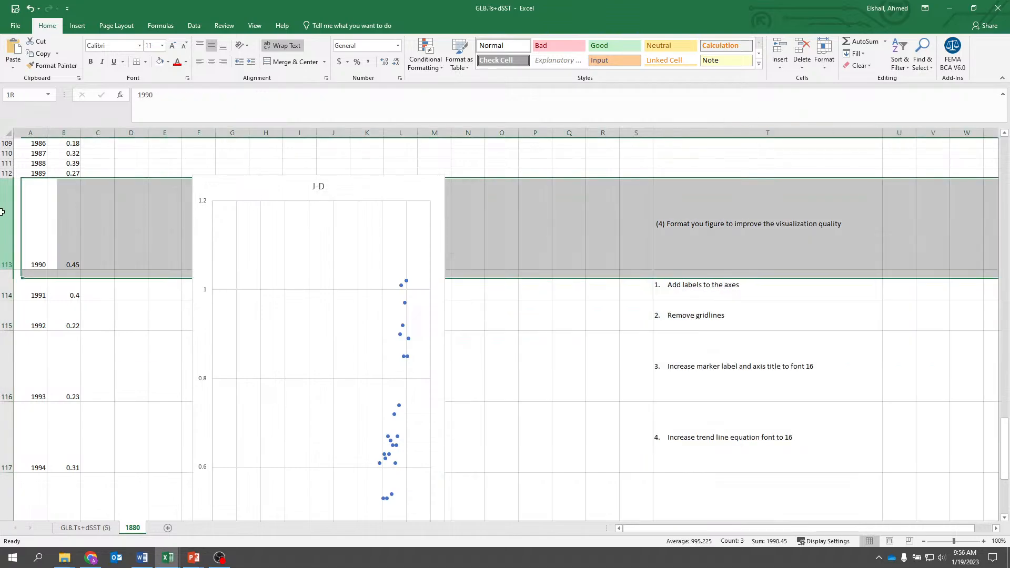
drag(3, 212, 12, 473)
scroll(40, 372, down, 2)
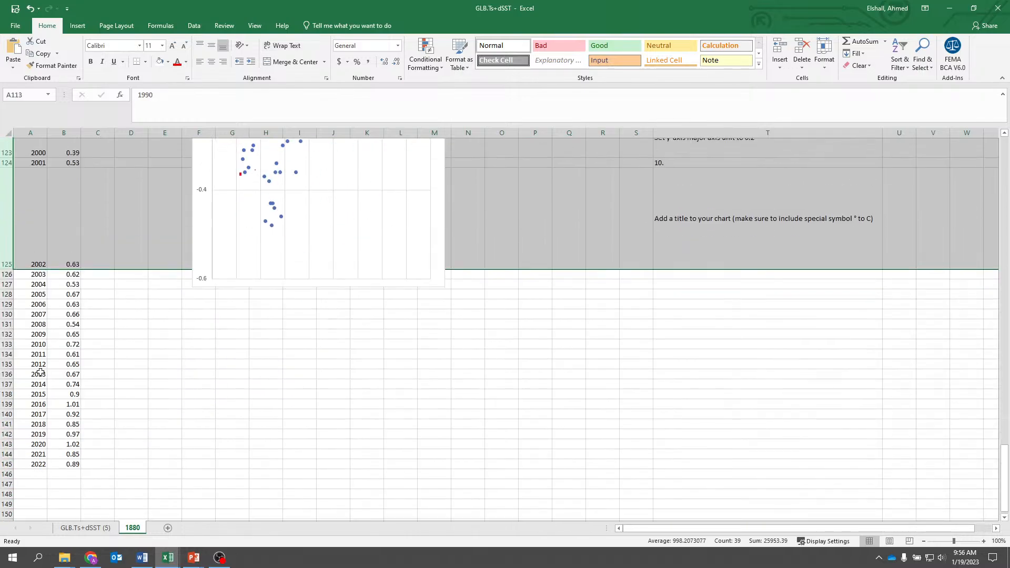
scroll(40, 372, up, 1)
double_click(4, 300)
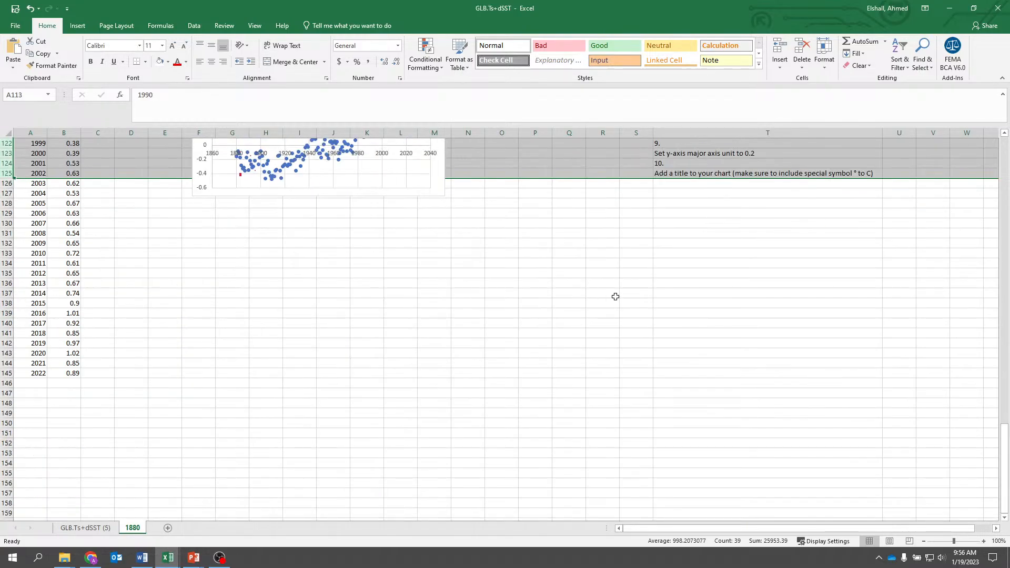
- Remove the separate "9." and "10." number entries from column T and move the instruction texts up into rows 122 and 123
scroll(614, 295, up, 6)
click(662, 334)
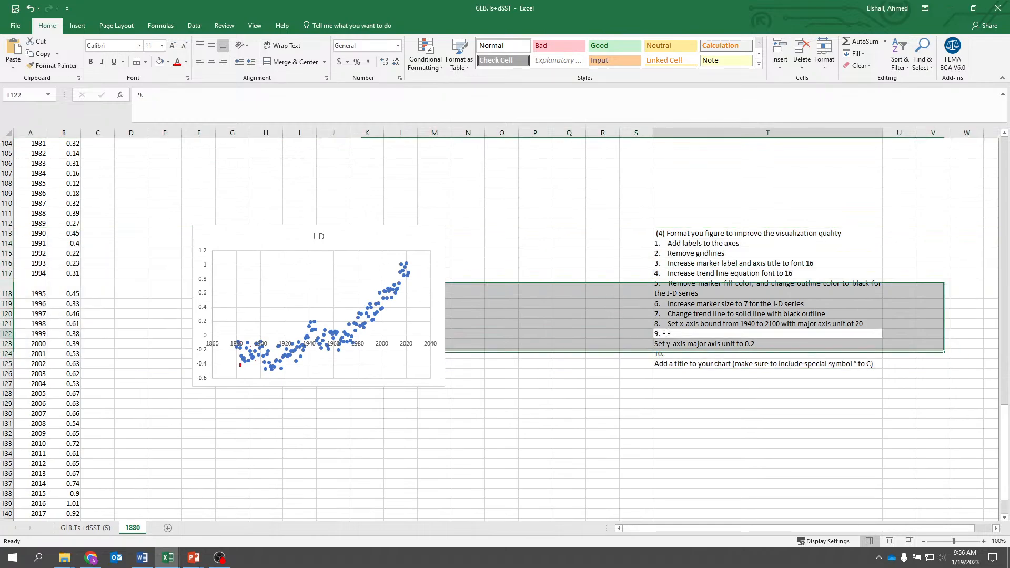
click(676, 347)
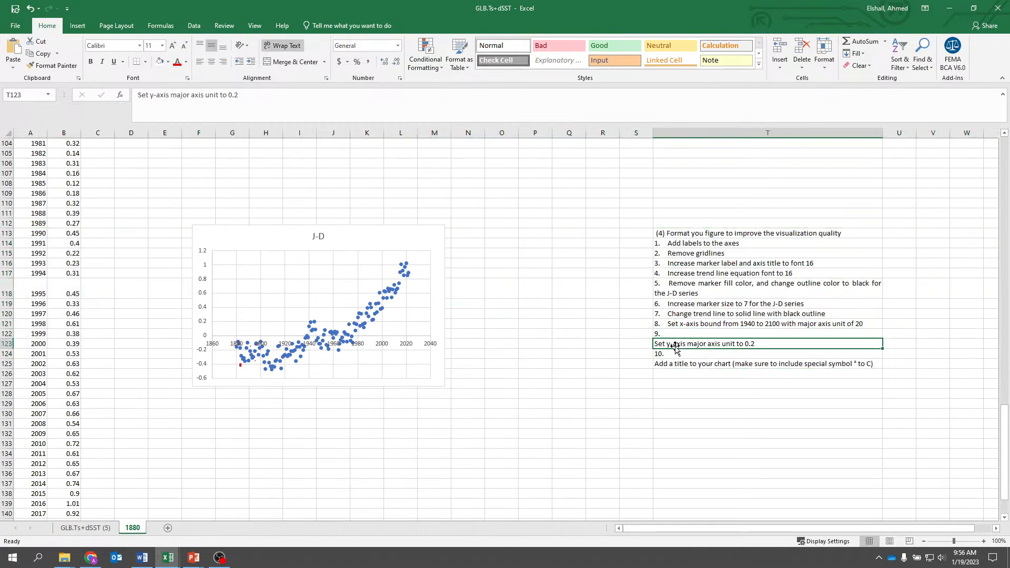
click(671, 334)
key(Delete)
click(678, 345)
drag(675, 340, 674, 346)
click(674, 363)
click(670, 352)
key(Delete)
click(674, 366)
click(672, 383)
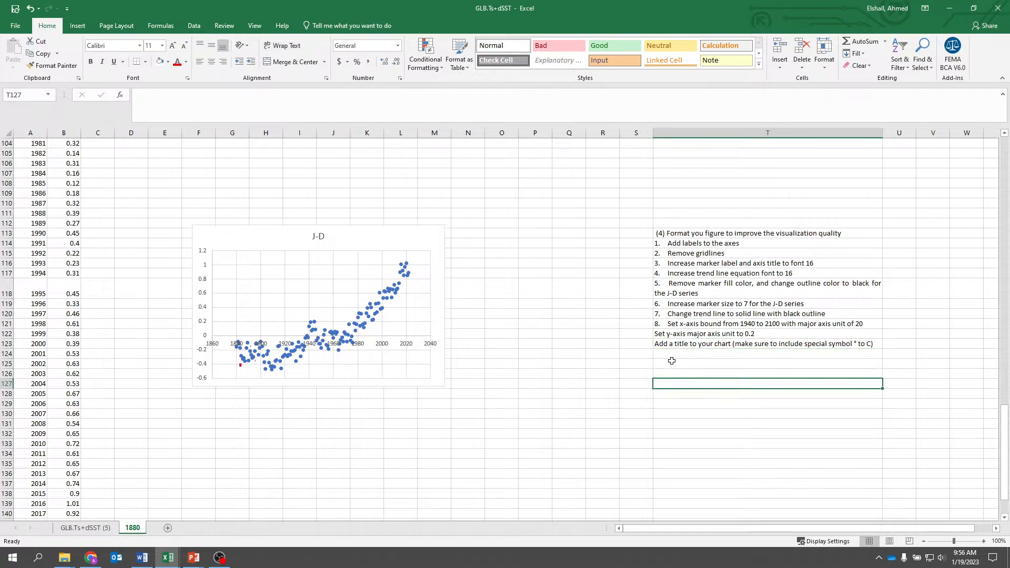
- Prefix the y-axis major unit instruction in T122 with "9." and the chart title instruction in T123 with "10."
click(657, 333)
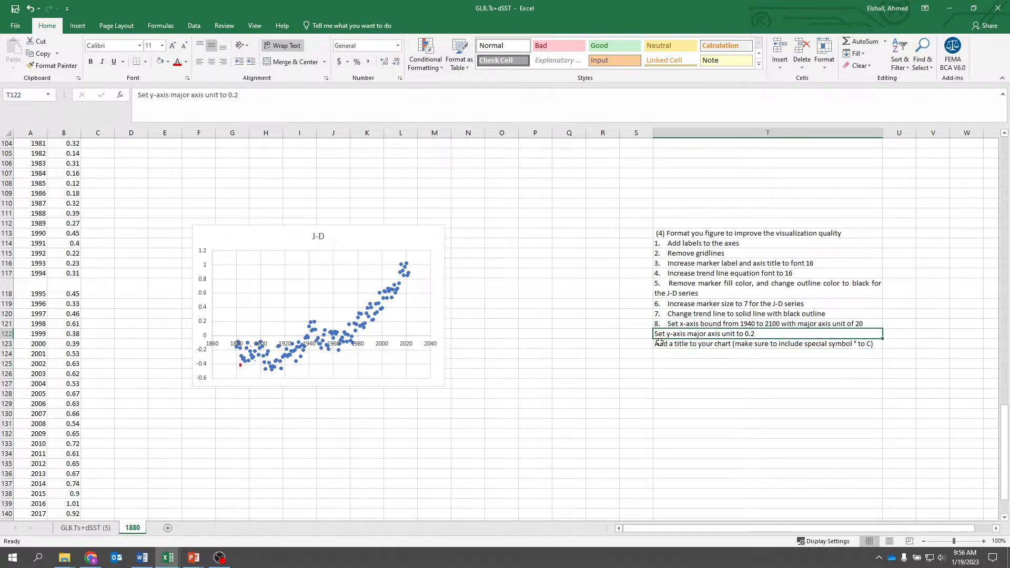
click(137, 97)
text(9.)
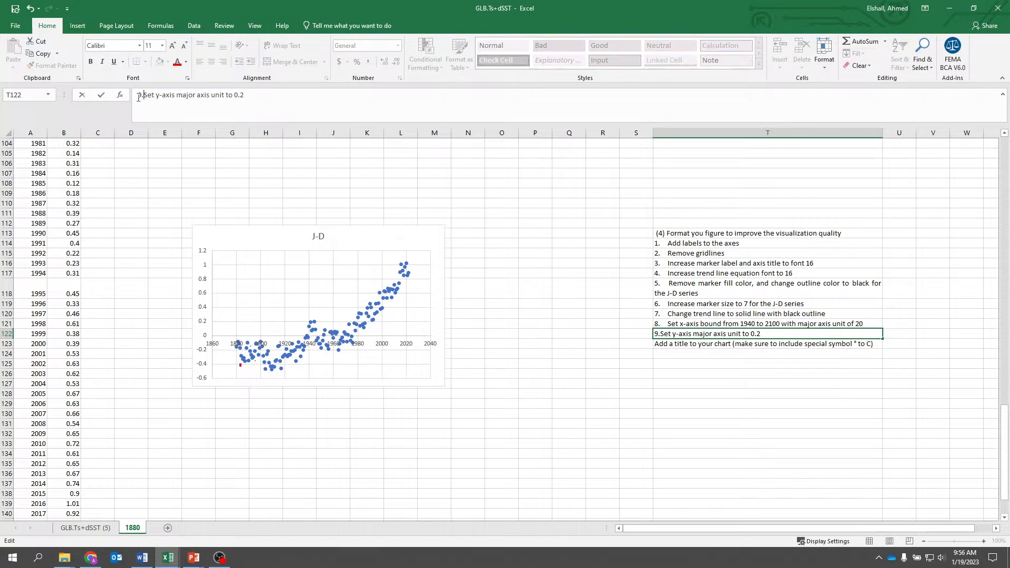
key(Return)
click(139, 96)
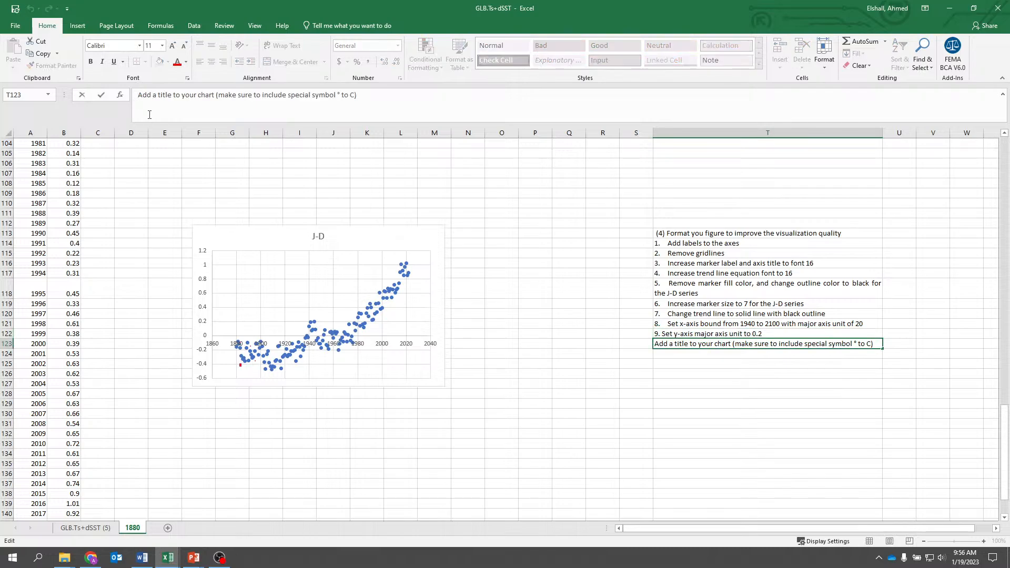
text(10.)
key(Return)
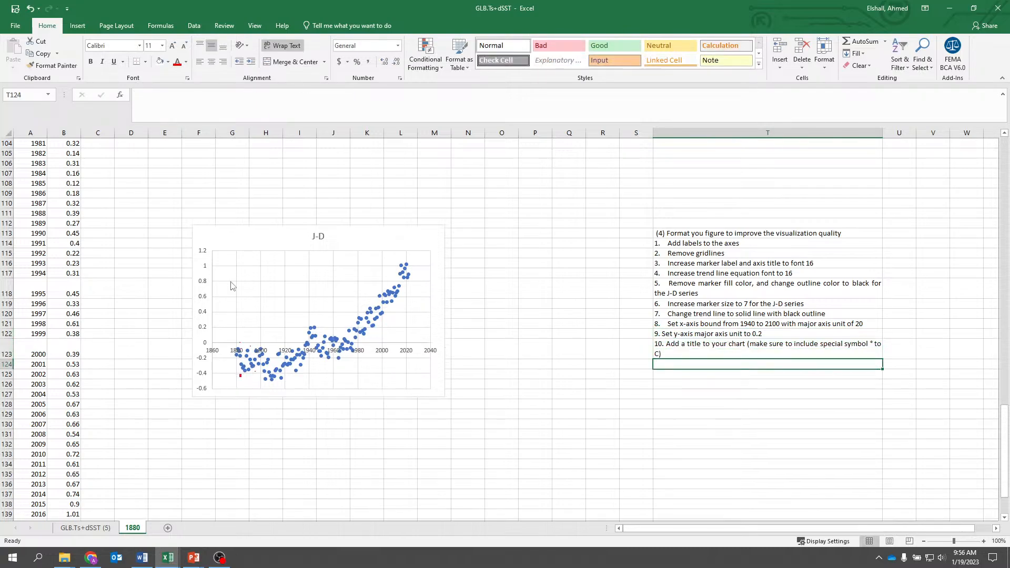
- Widen column T slightly so instruction 10 fits on one line, and autofit the height of row 123
click(483, 425)
drag(883, 132, 909, 126)
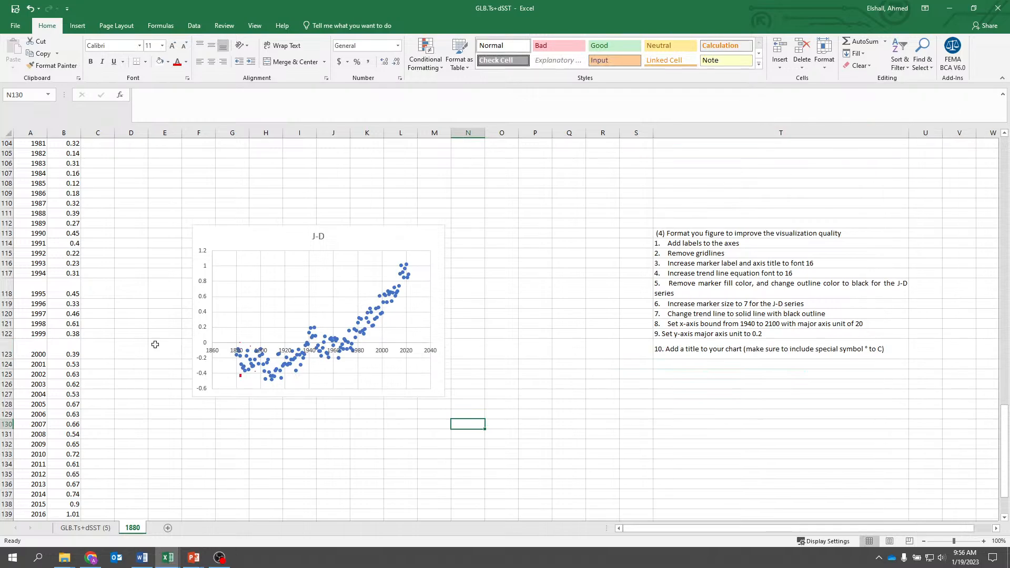
double_click(9, 359)
- Move the J-D chart higher on the sheet and make its vertical axis cross at the maximum value of the horizontal axis
click(250, 231)
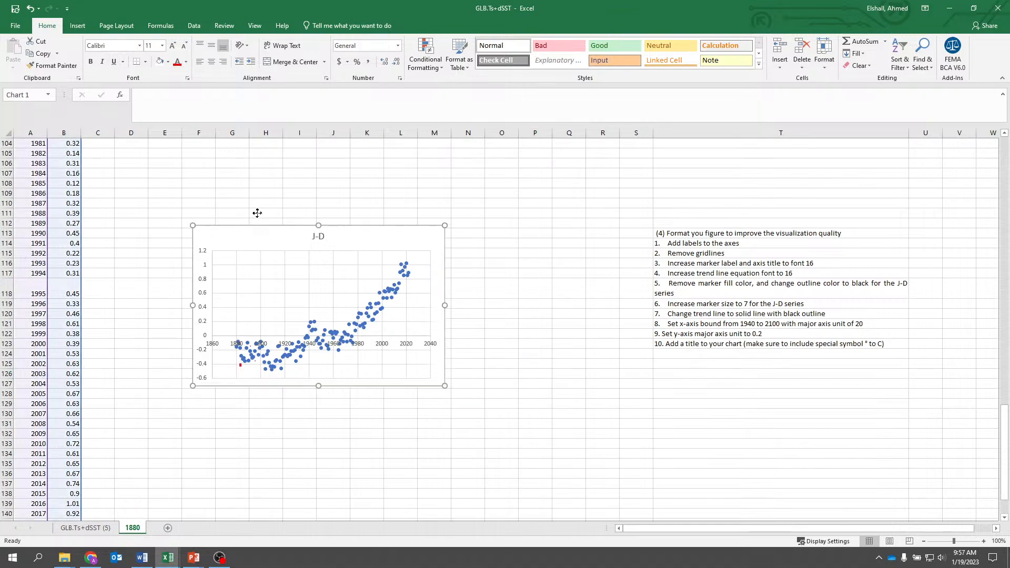
drag(257, 213, 286, 159)
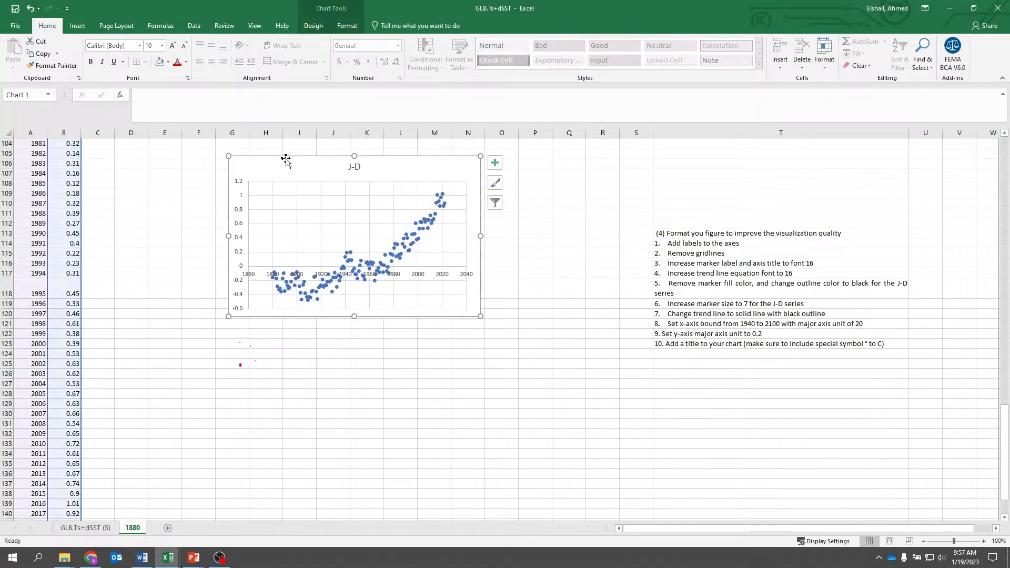
click(256, 277)
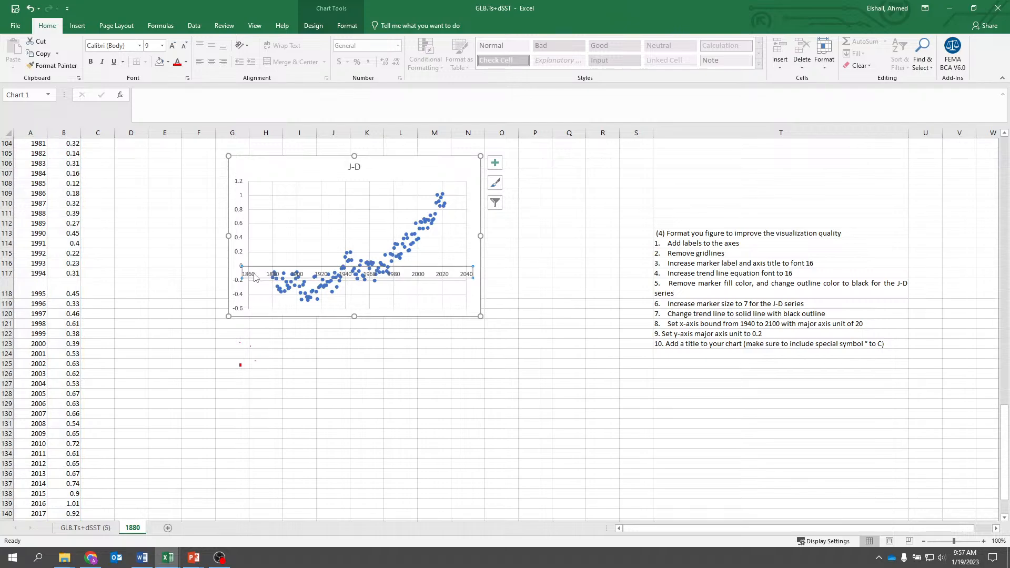
right_click(255, 278)
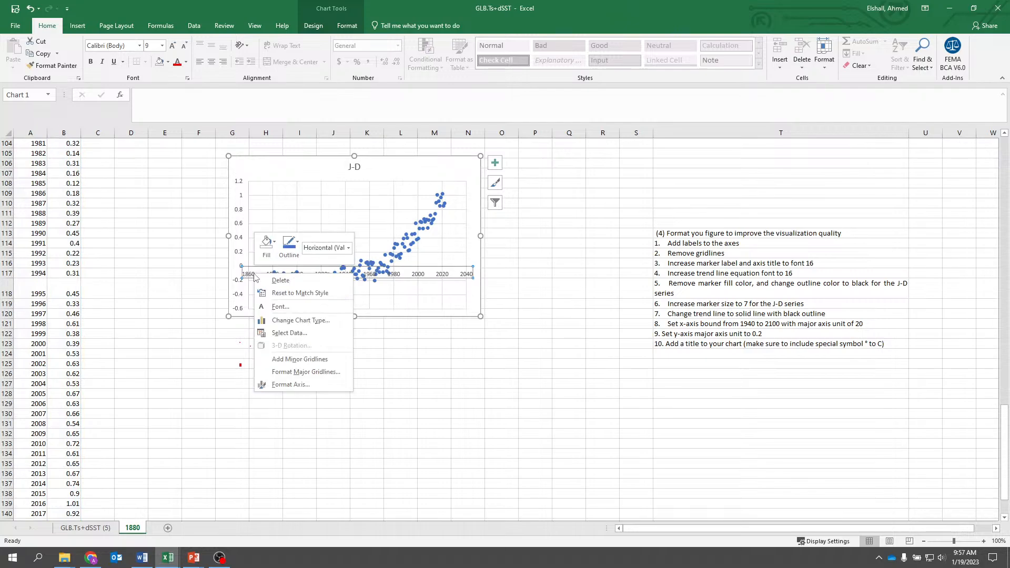
click(288, 384)
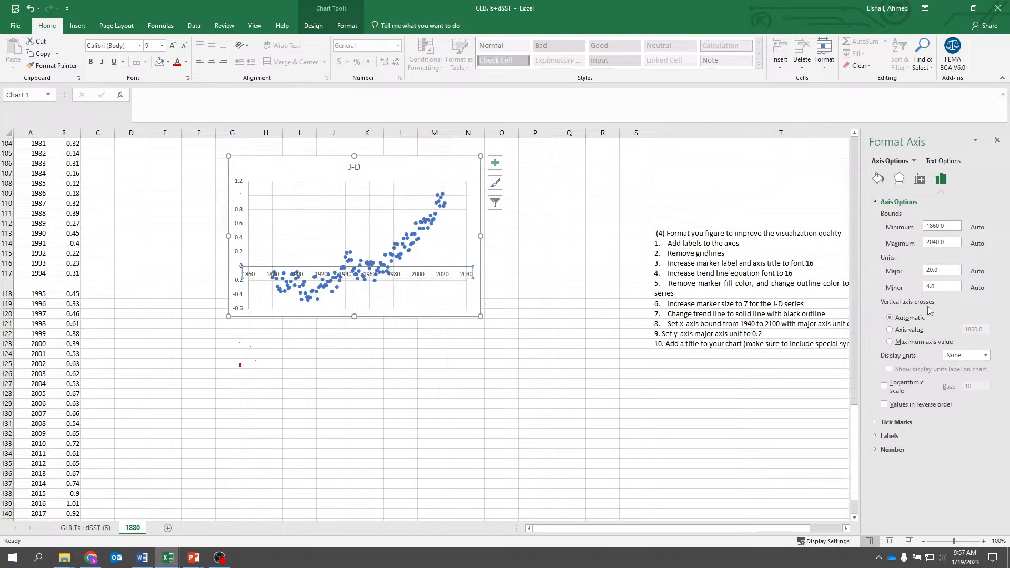
click(891, 343)
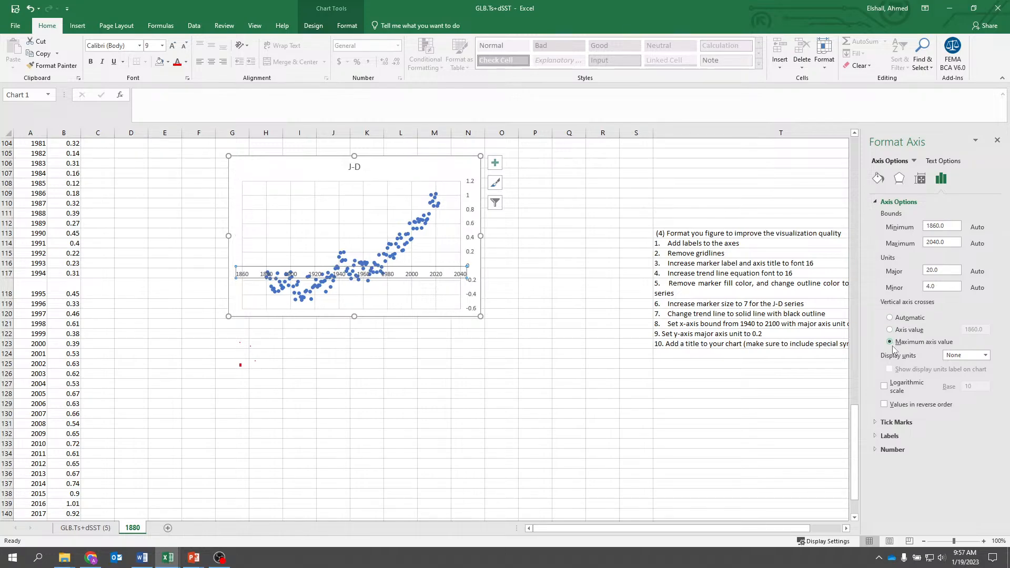
- Restore the automatic crossing position for the chart's vertical axis and make the horizontal axis cross at axis value -0.6
click(889, 319)
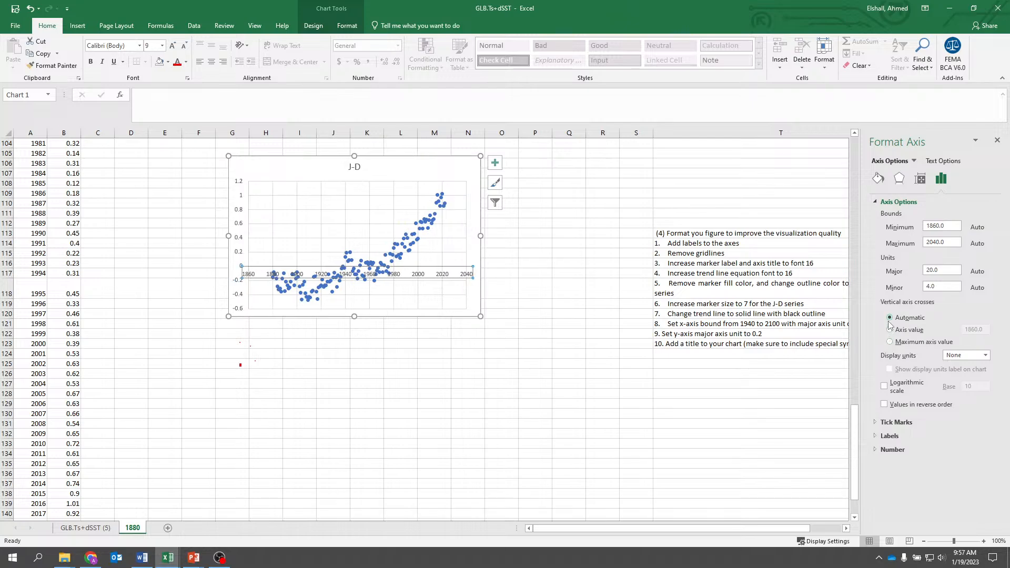
click(997, 143)
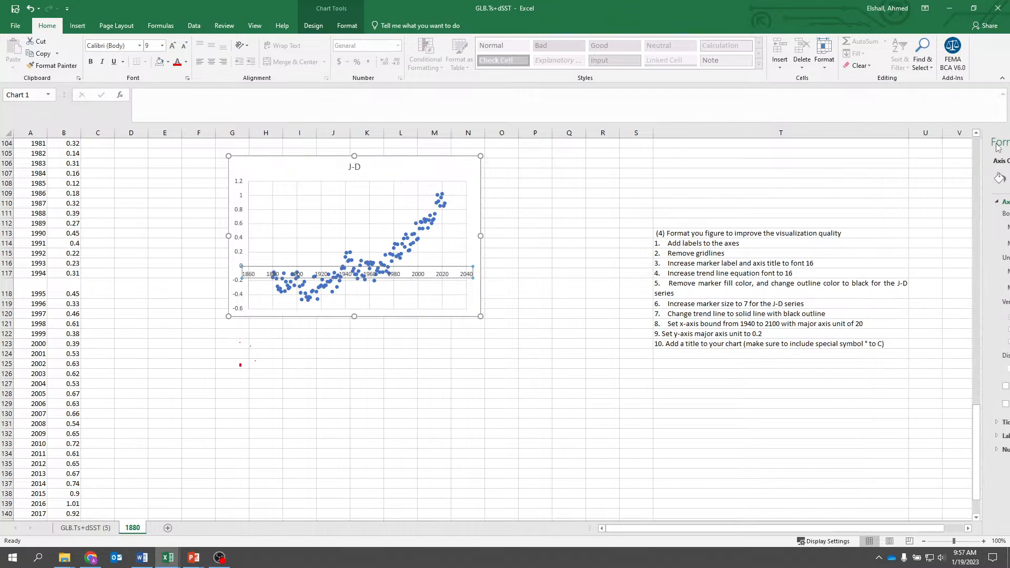
click(240, 241)
right_click(239, 241)
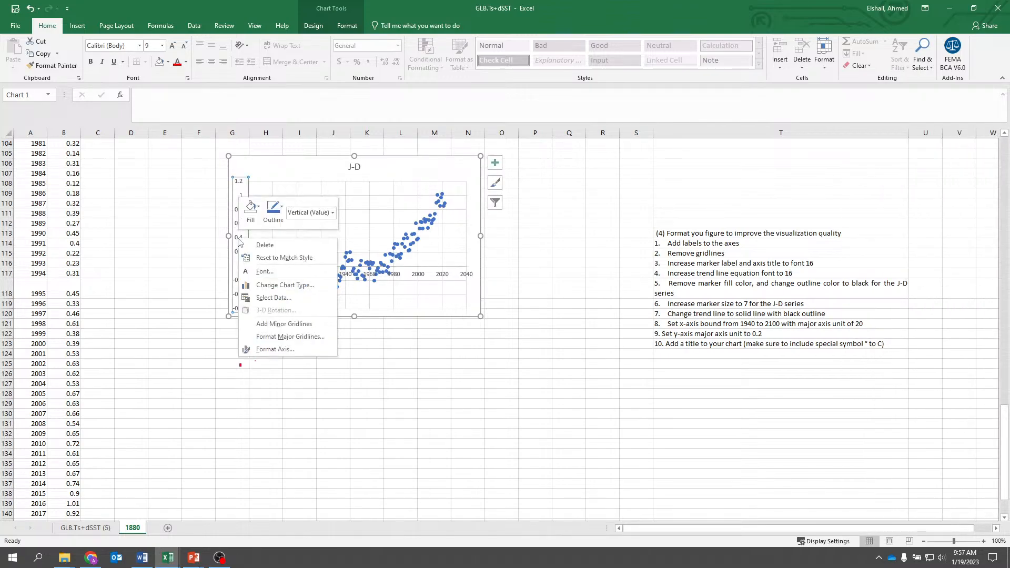
click(279, 350)
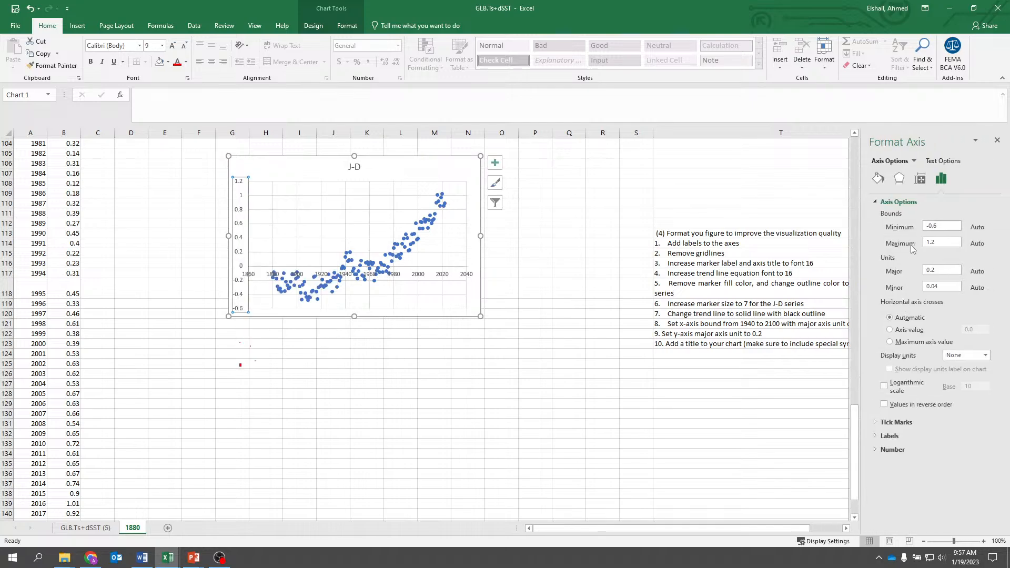
click(890, 343)
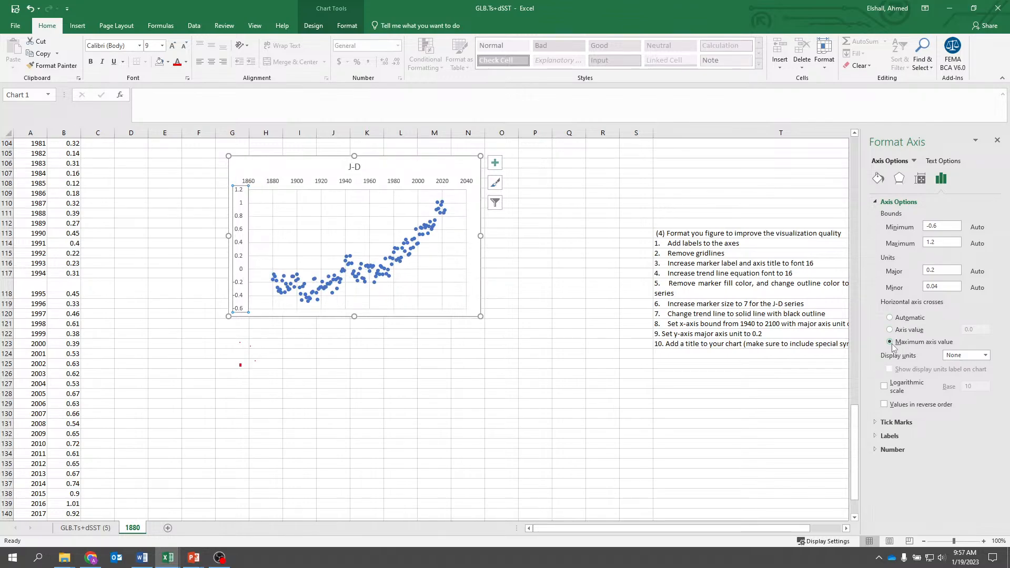
click(890, 330)
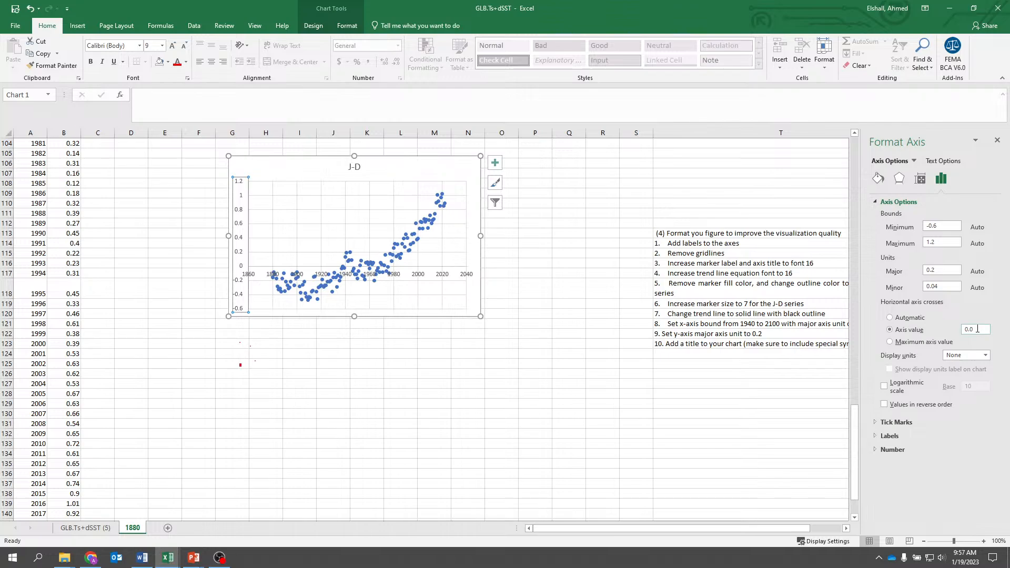
drag(978, 329, 964, 330)
text(-0.6)
click(445, 372)
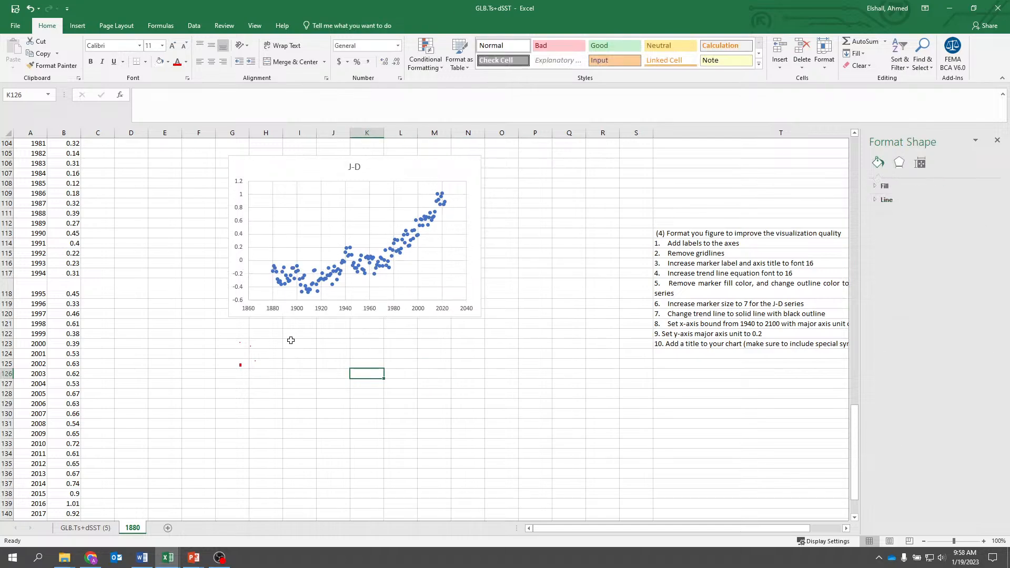
- Enlarge the J-D chart down to about row 125 and across to column O, and shift it right to uncover the stray ink marks
click(288, 319)
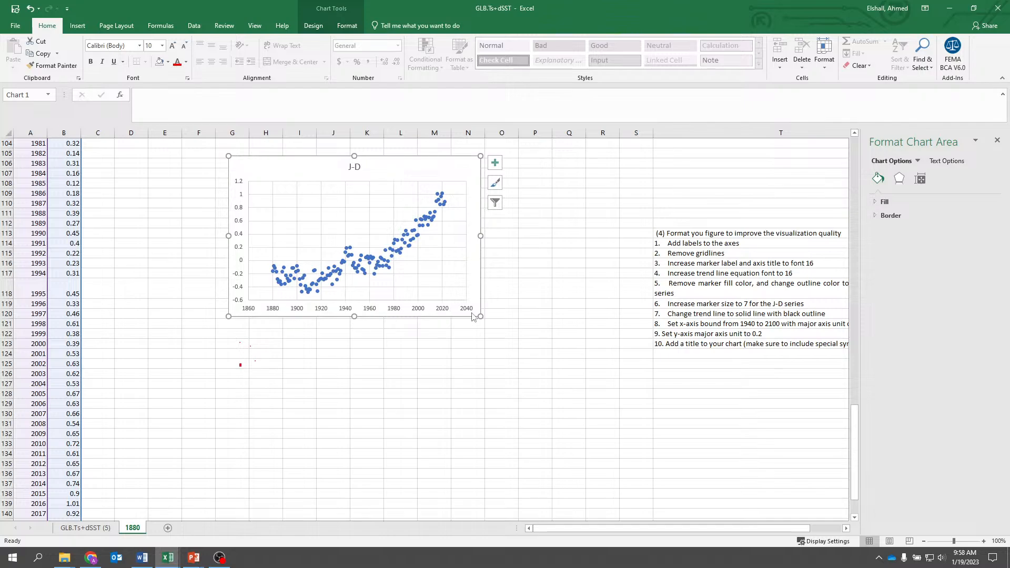
drag(480, 316, 519, 369)
click(541, 440)
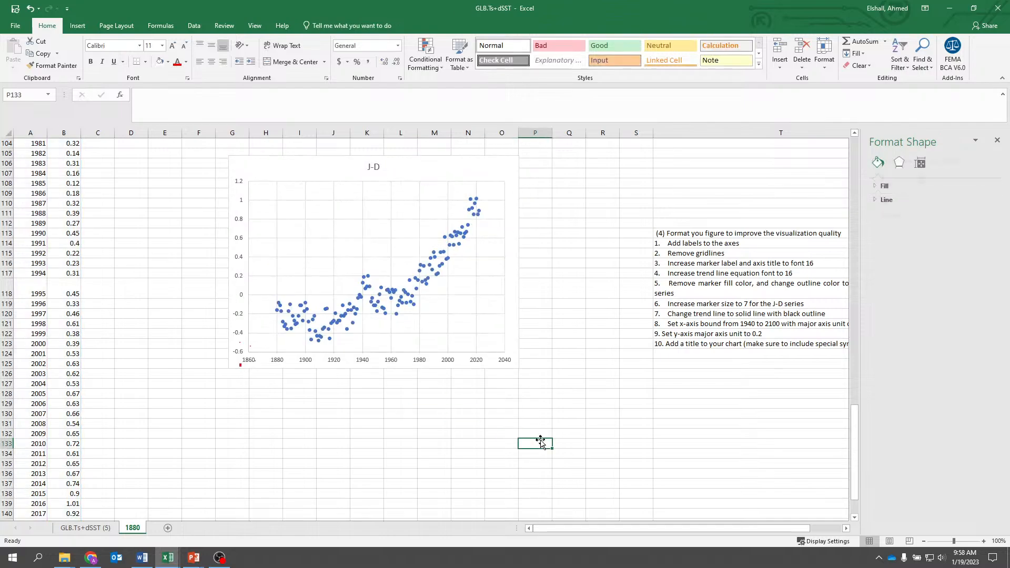
click(454, 359)
click(455, 359)
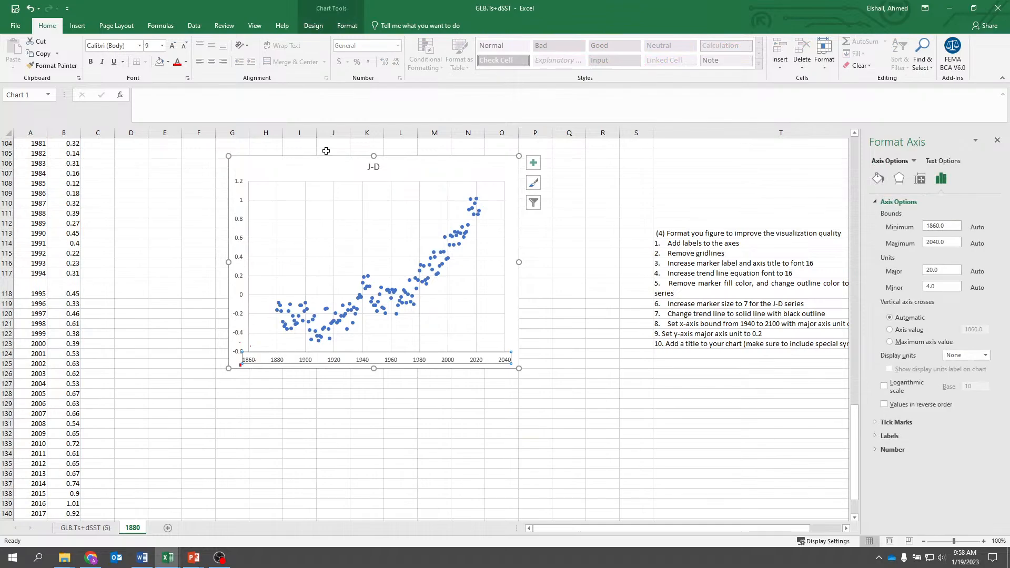
drag(328, 157, 405, 159)
- Delete the stray ink marks around columns G and H, and move the J-D chart left so it starts at column F
click(240, 365)
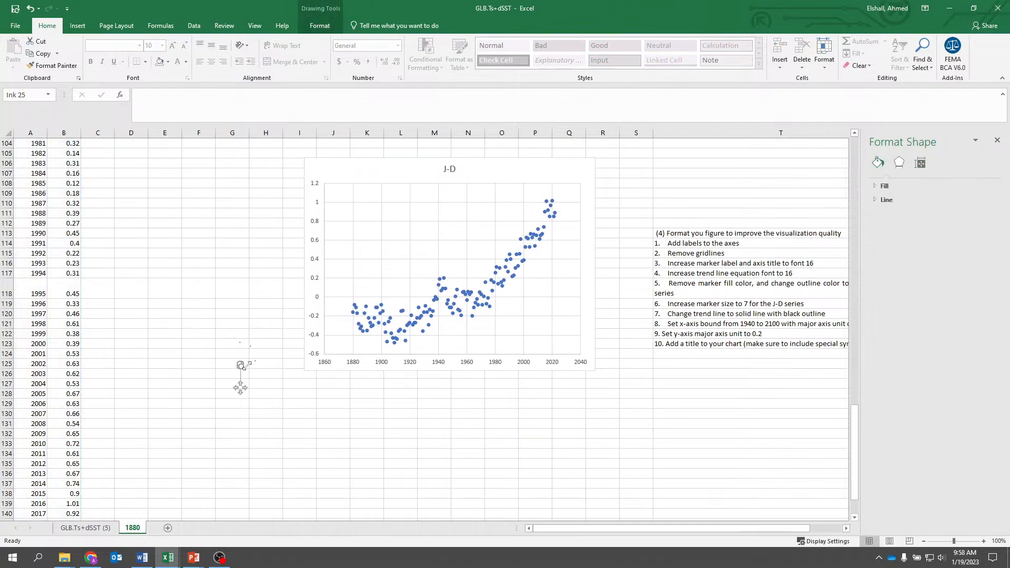
key(Delete)
click(244, 355)
click(259, 363)
key(Delete)
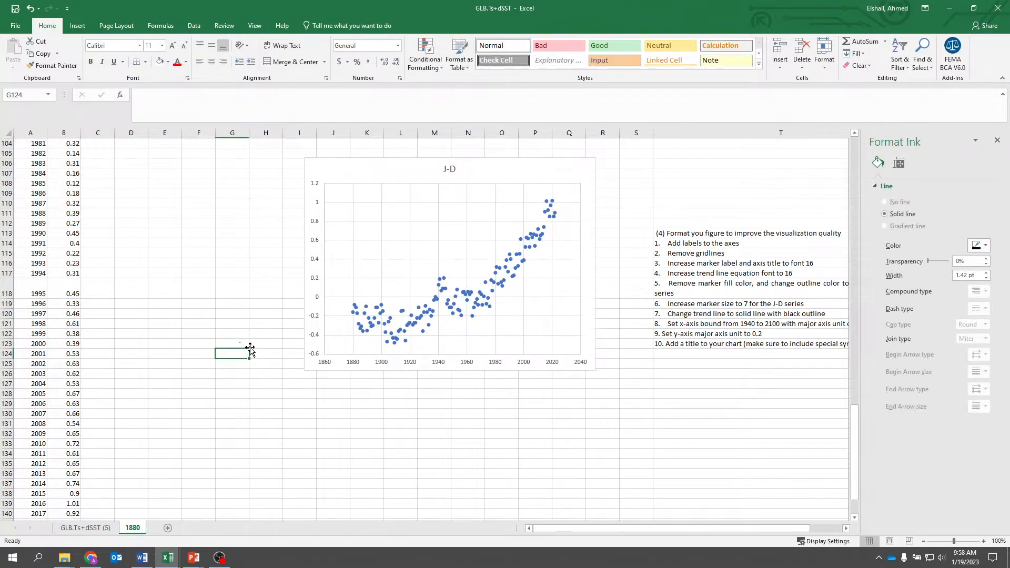
click(251, 347)
click(243, 337)
click(246, 344)
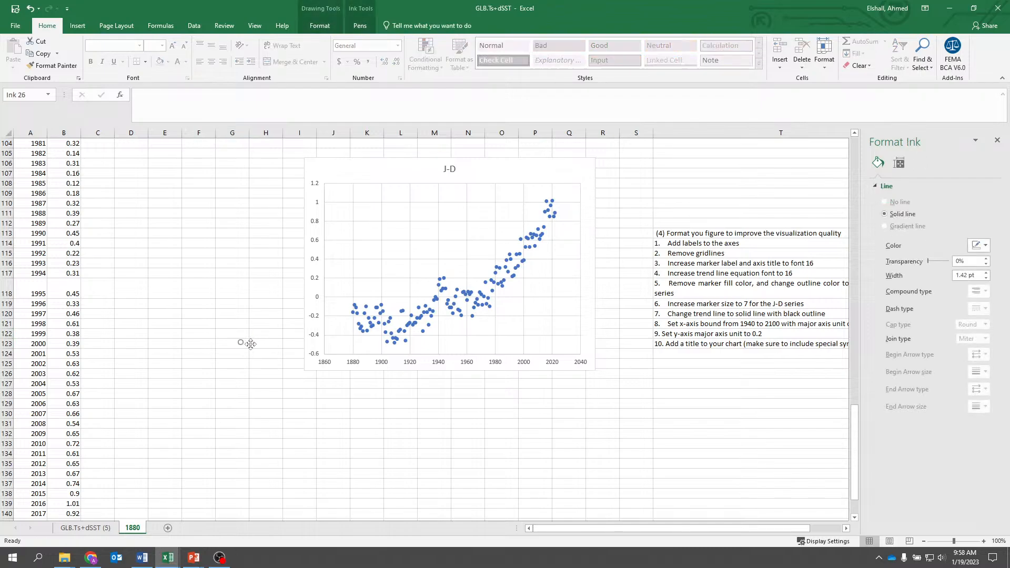
click(259, 347)
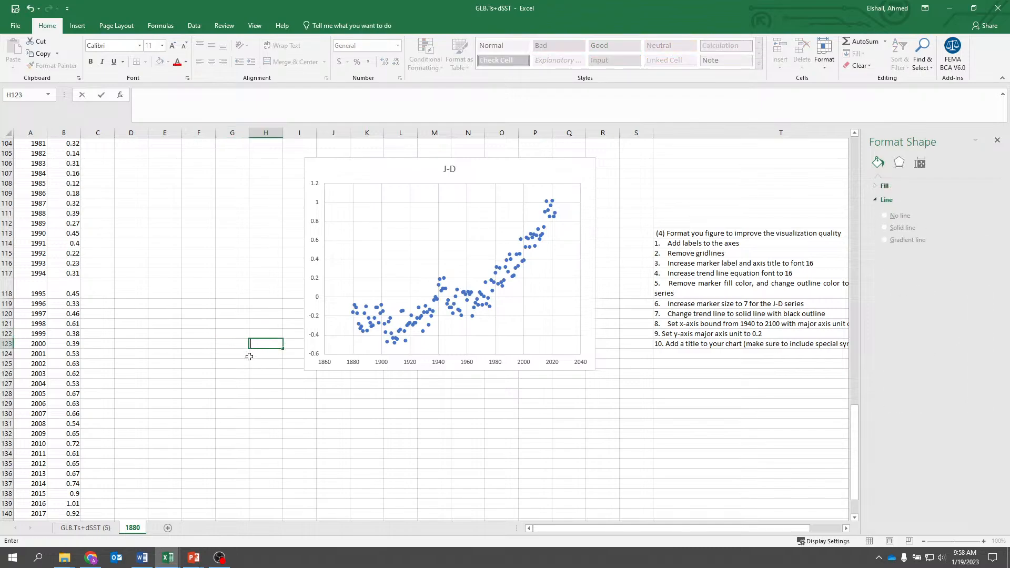
click(266, 373)
click(251, 346)
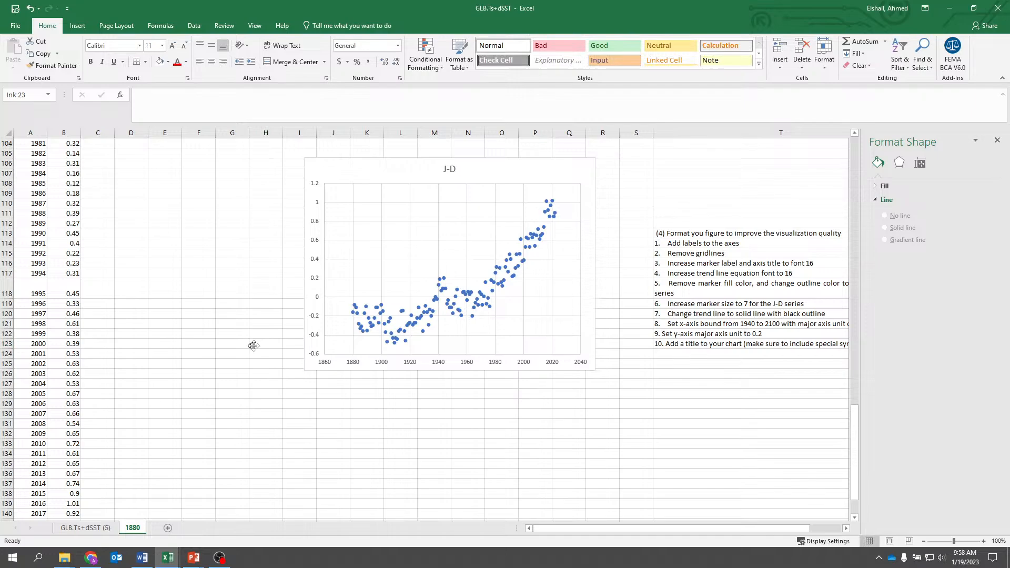
click(288, 403)
drag(504, 168, 383, 163)
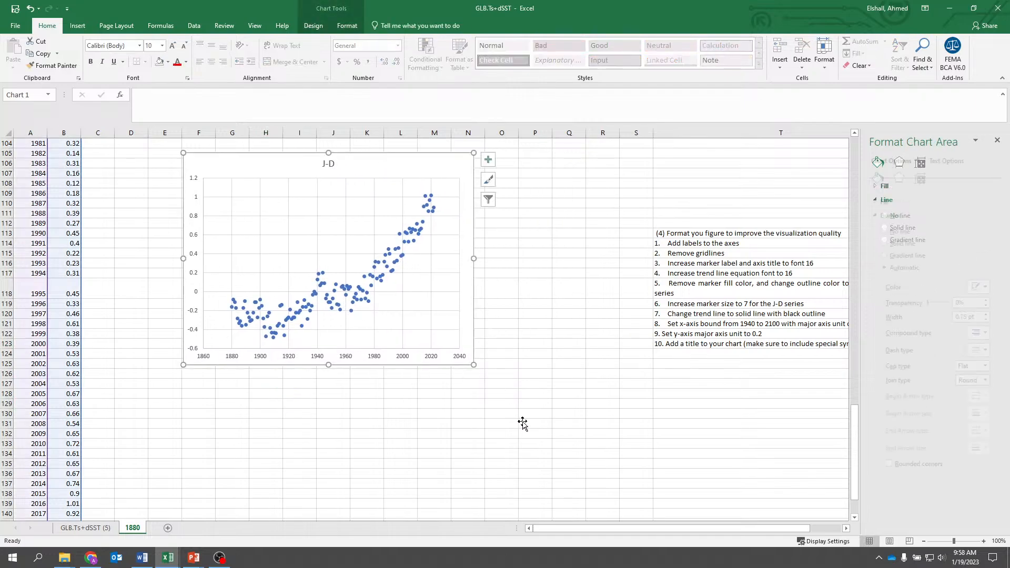
click(522, 422)
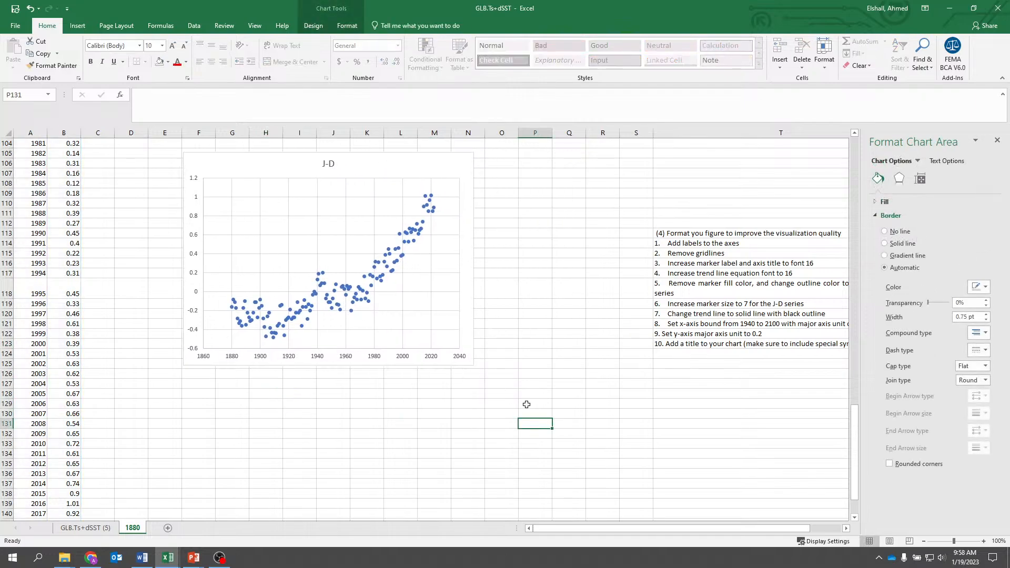
- Clear the heading text above the numbered formatting instructions in cell T113
click(672, 236)
key(Delete)
scroll(610, 525, right, 3)
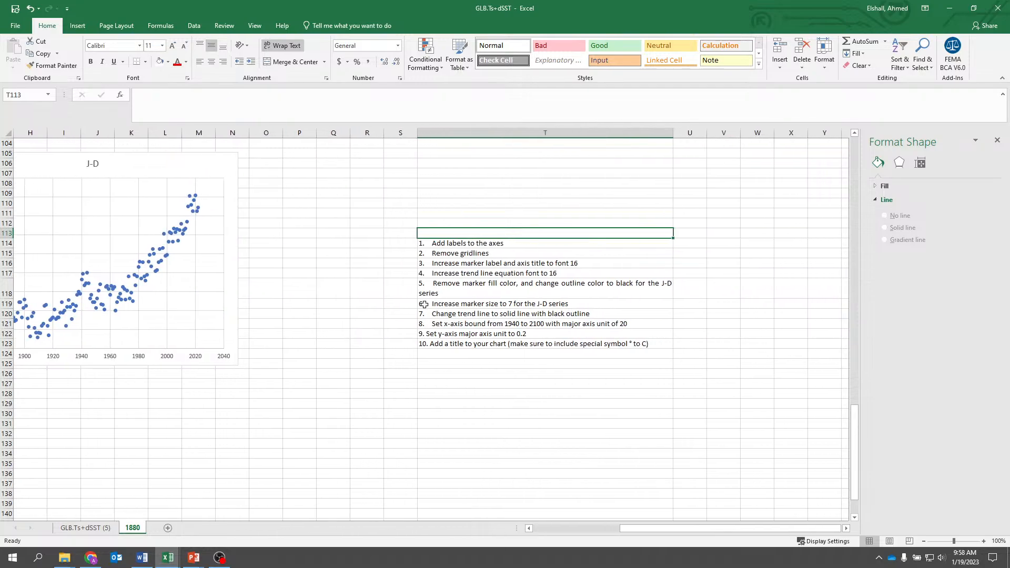
drag(688, 529, 414, 526)
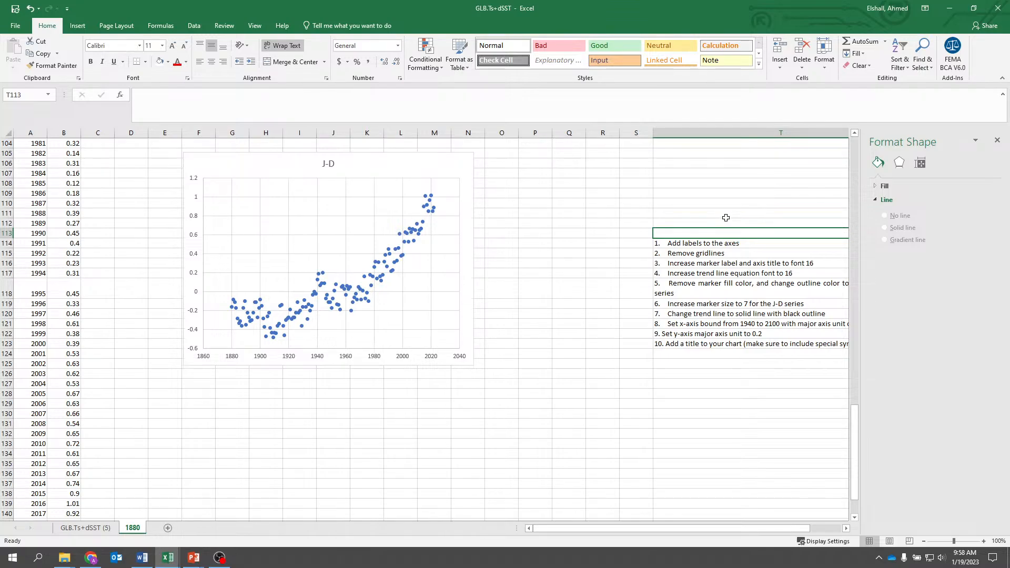
- Set the horizontal axis bounds of the J-D chart to a maximum of 2022 and a minimum of 1850
click(437, 358)
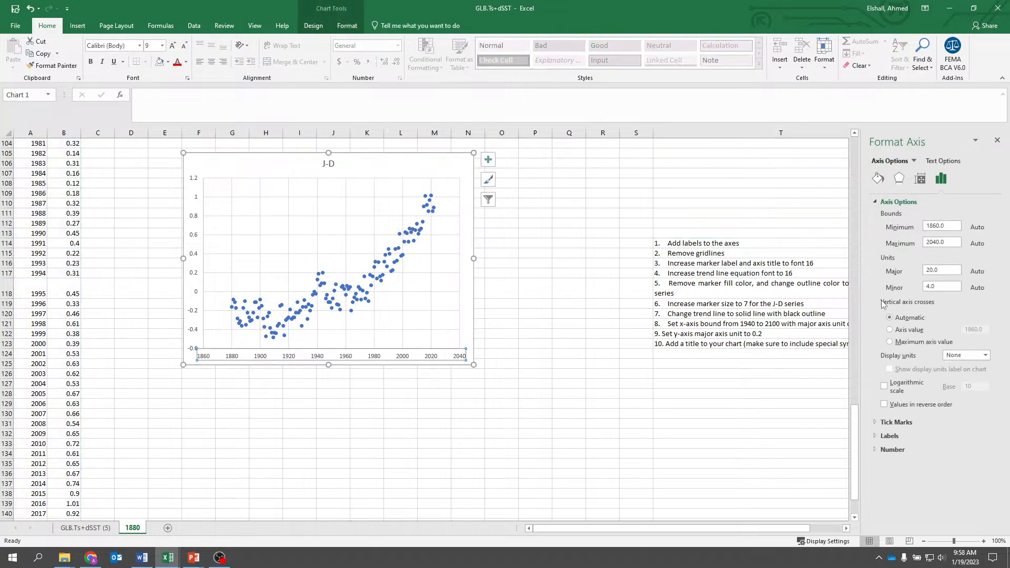
double_click(947, 243)
text(2040)
click(951, 229)
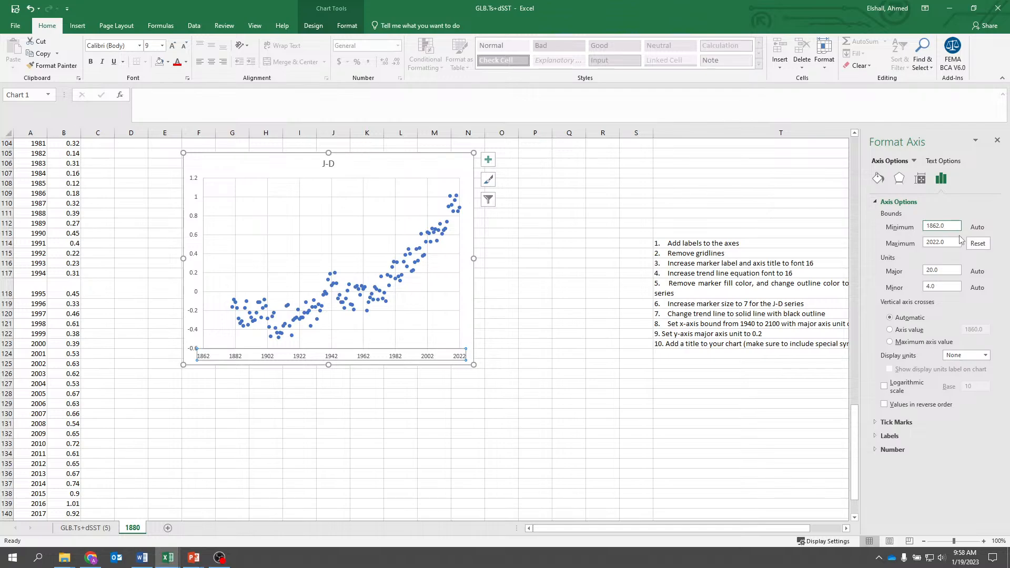
key(BackSpace)
text(0)
click(953, 270)
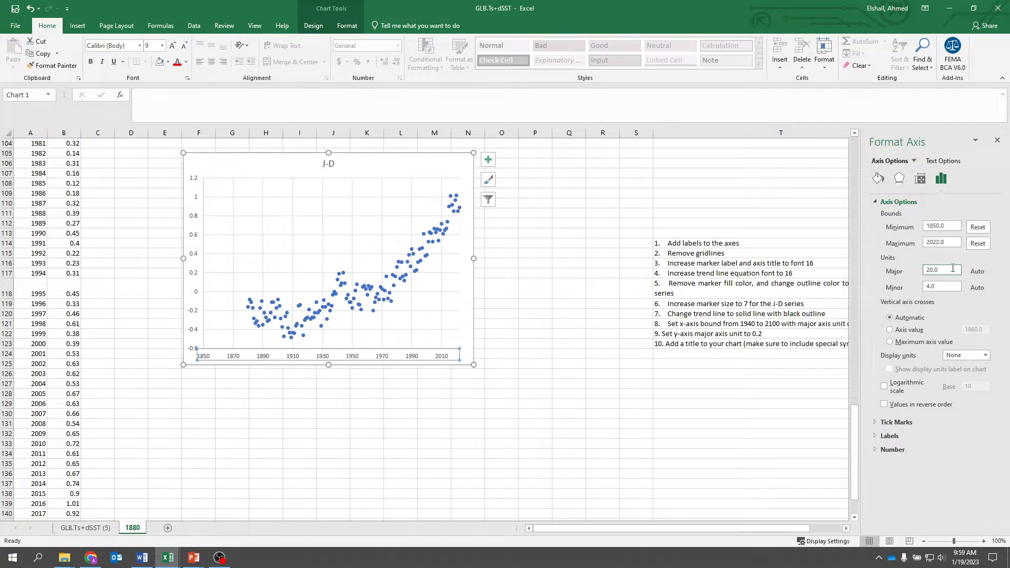
- Check the first year of the data in column A and reread the formatting instructions in column T
scroll(324, 240, up, 18)
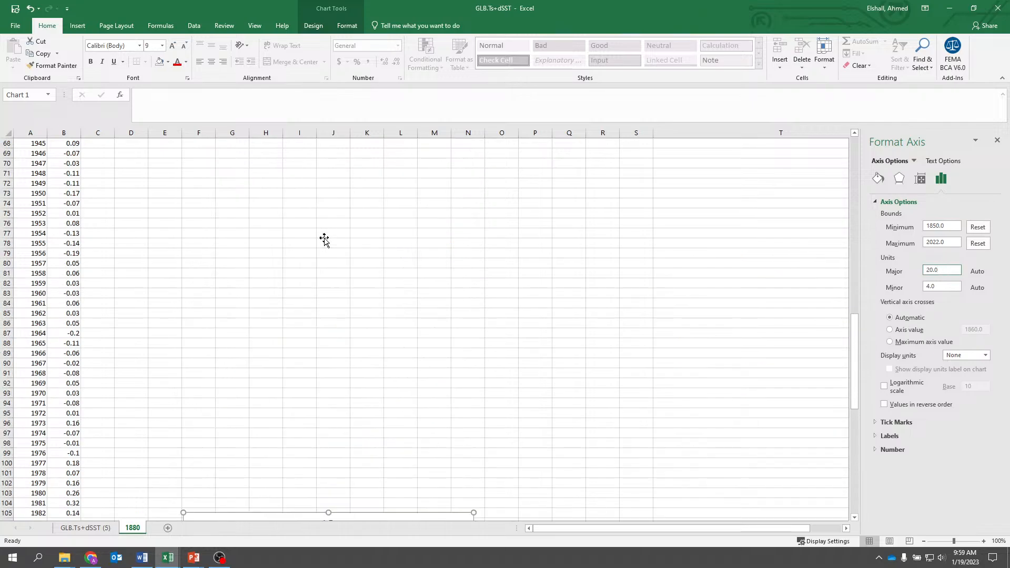
scroll(324, 240, up, 16)
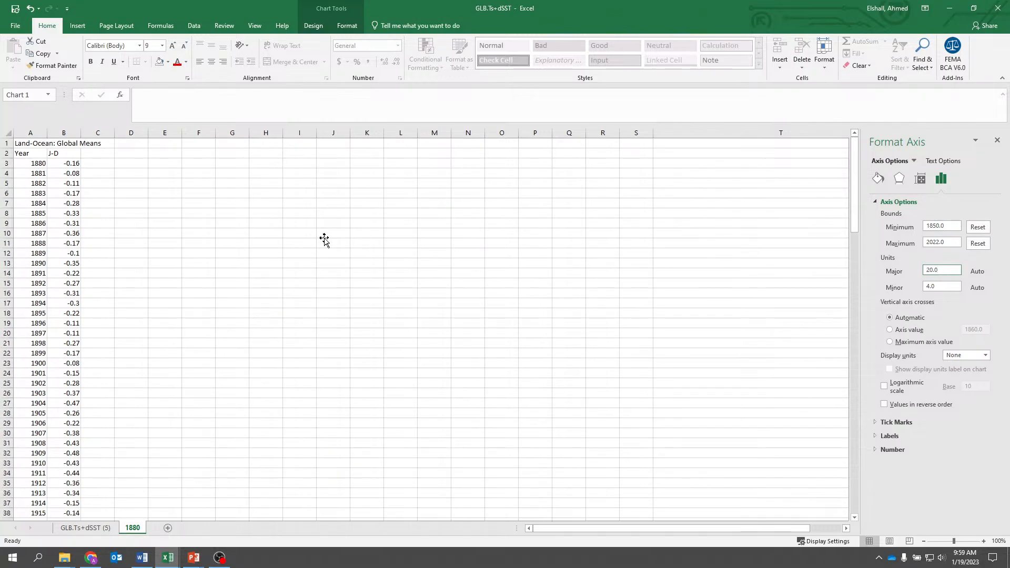
scroll(324, 239, down, 20)
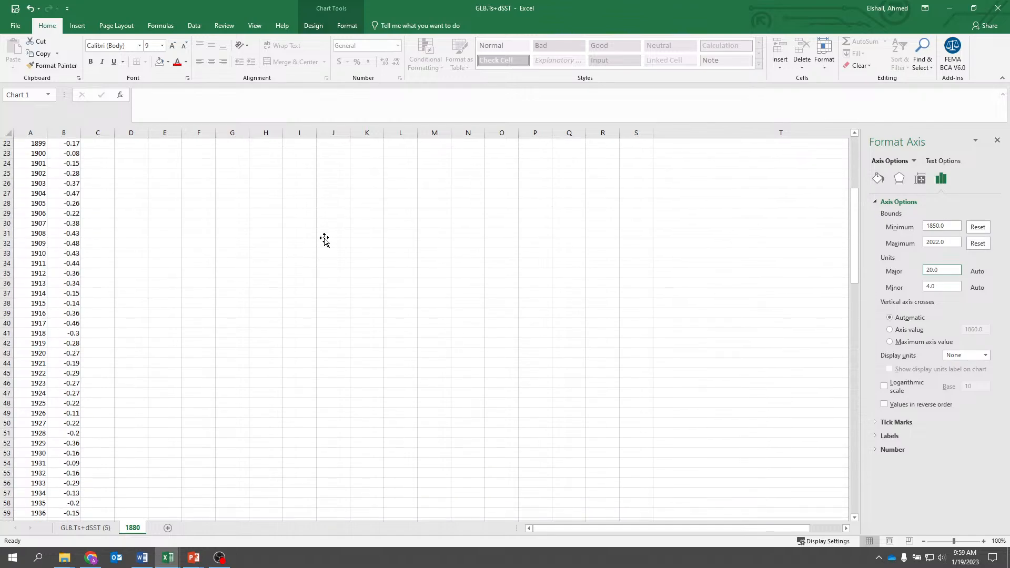
scroll(324, 240, down, 6)
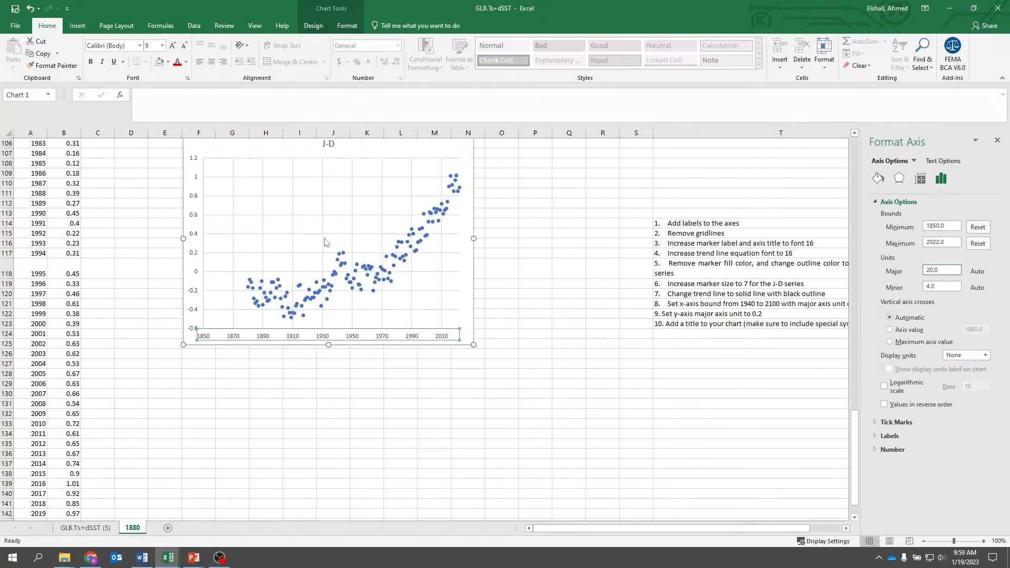
click(10, 277)
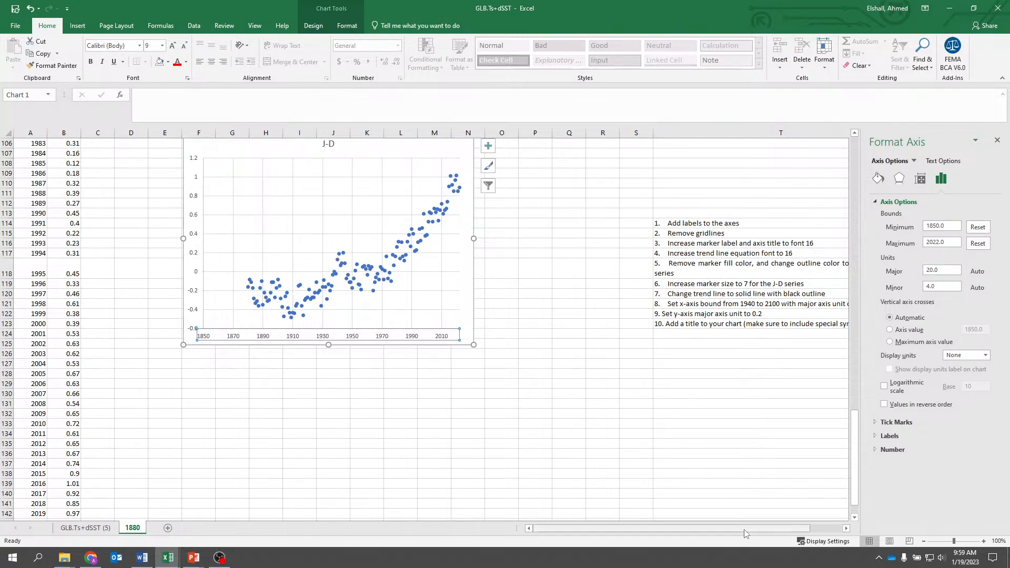
drag(746, 531, 777, 529)
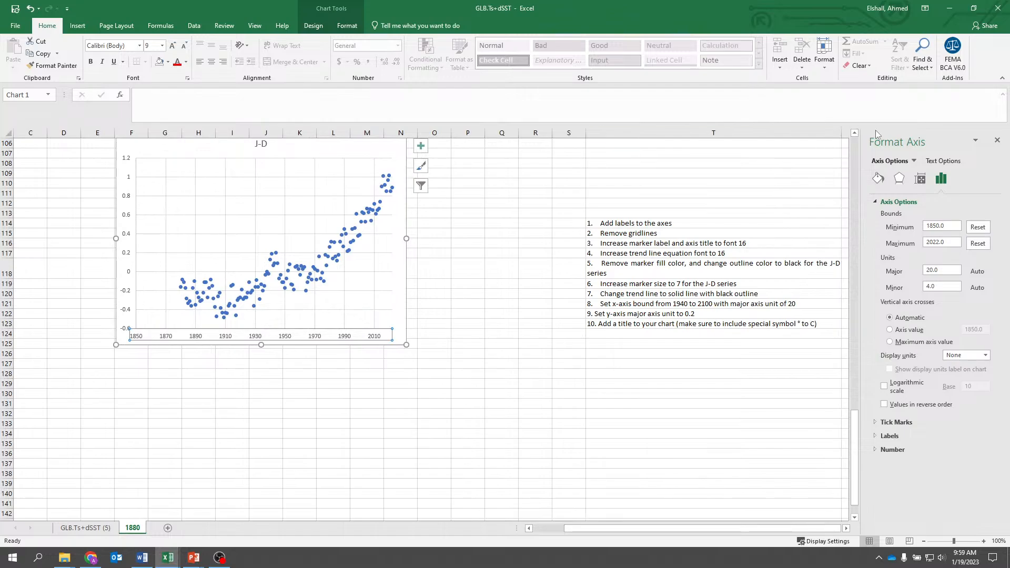
drag(684, 528, 489, 536)
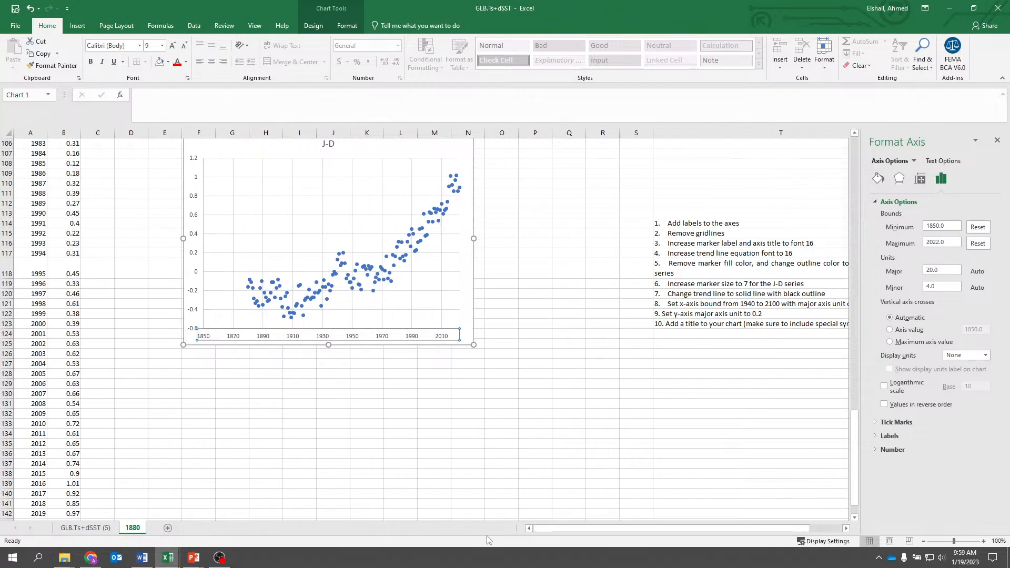
scroll(450, 370, up, 4)
scroll(451, 370, down, 1)
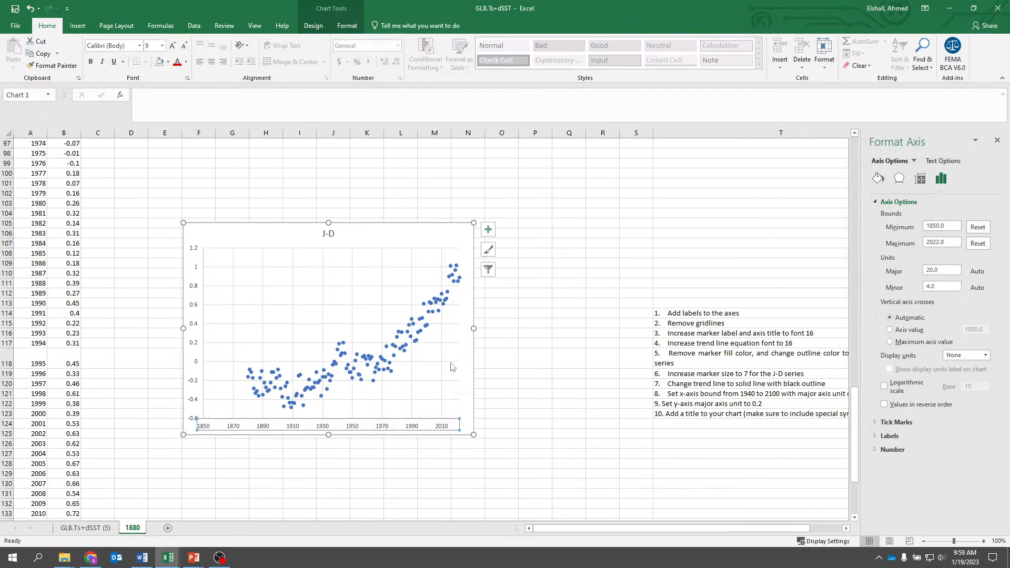
- Set the minimum bound of the chart's horizontal axis to 1880
drag(947, 228, 932, 227)
text(8)
click(958, 243)
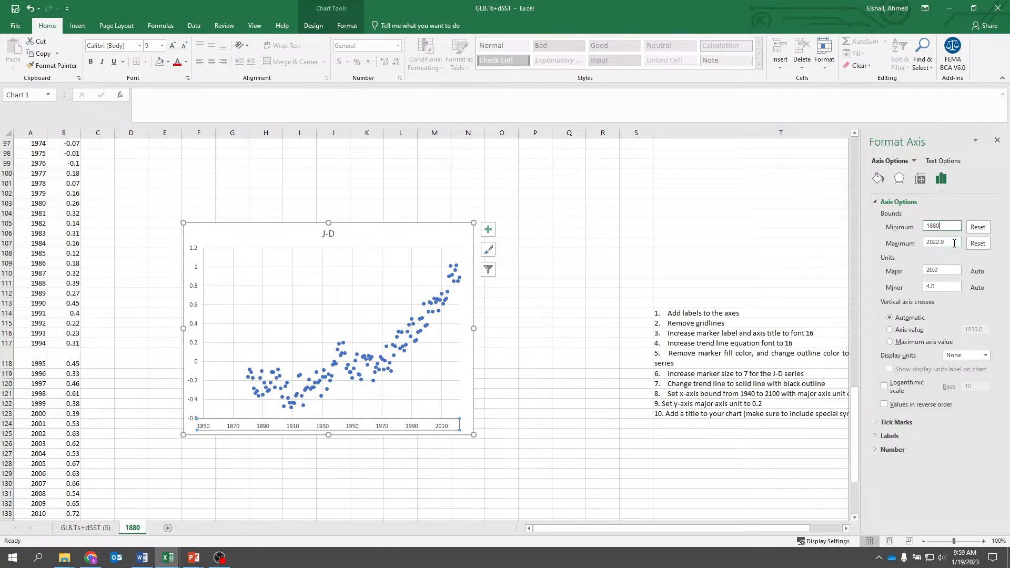
click(620, 261)
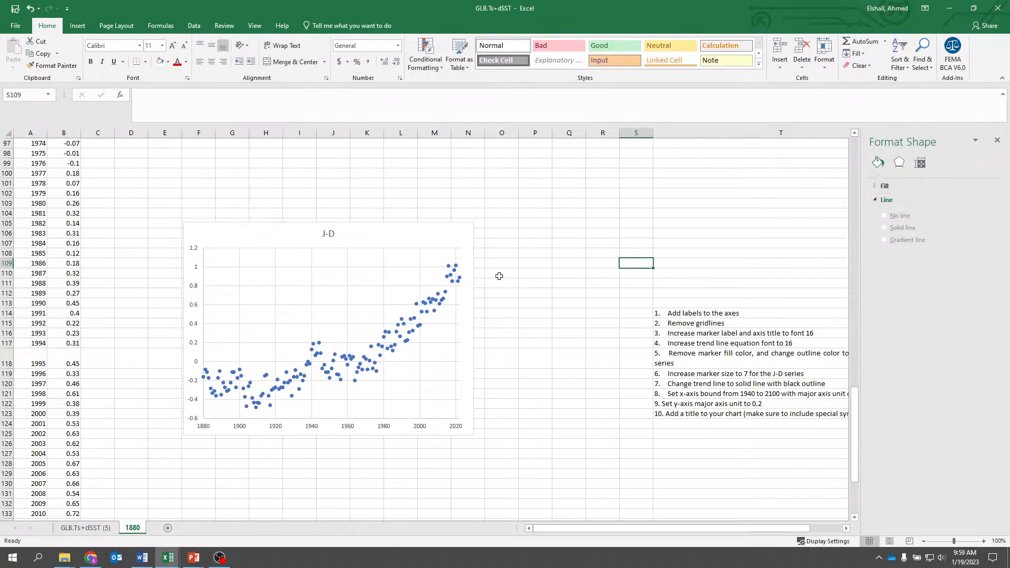
- Move the J-D chart up and to the right so it starts near column G, row 101
click(460, 234)
drag(442, 226, 479, 182)
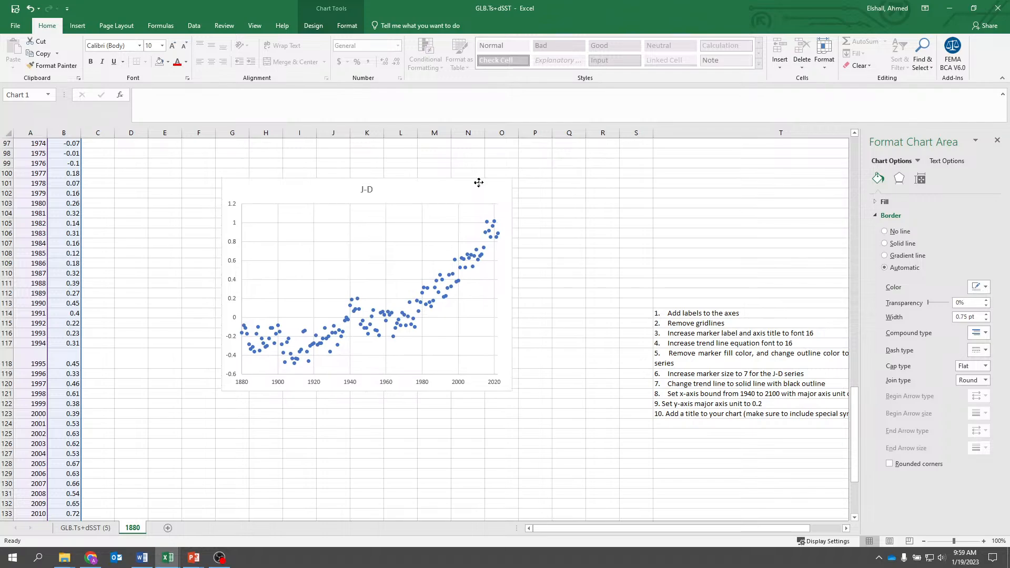
drag(479, 182, 479, 183)
- Set the J-D chart's title position to Above Chart
click(235, 264)
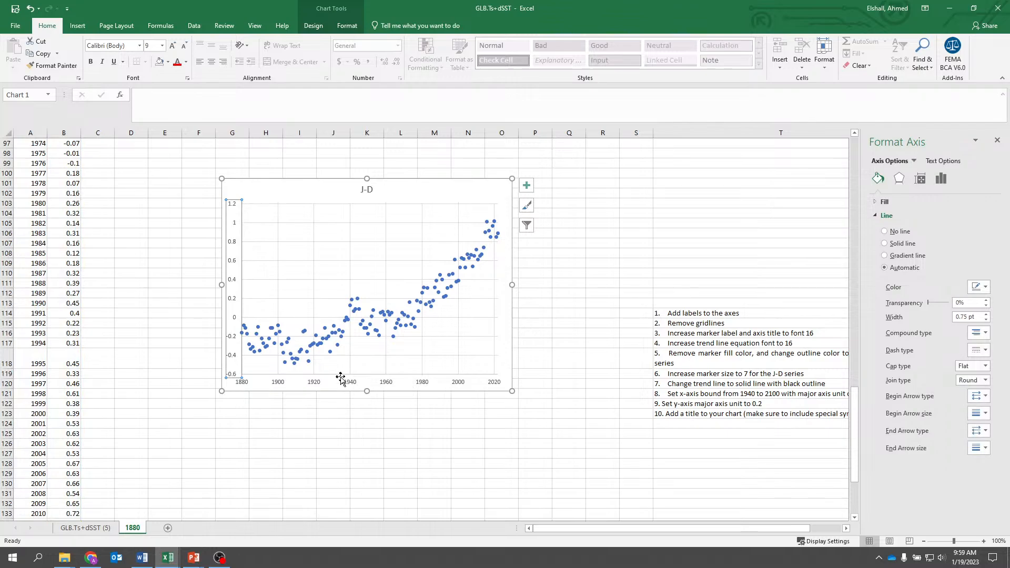
click(346, 25)
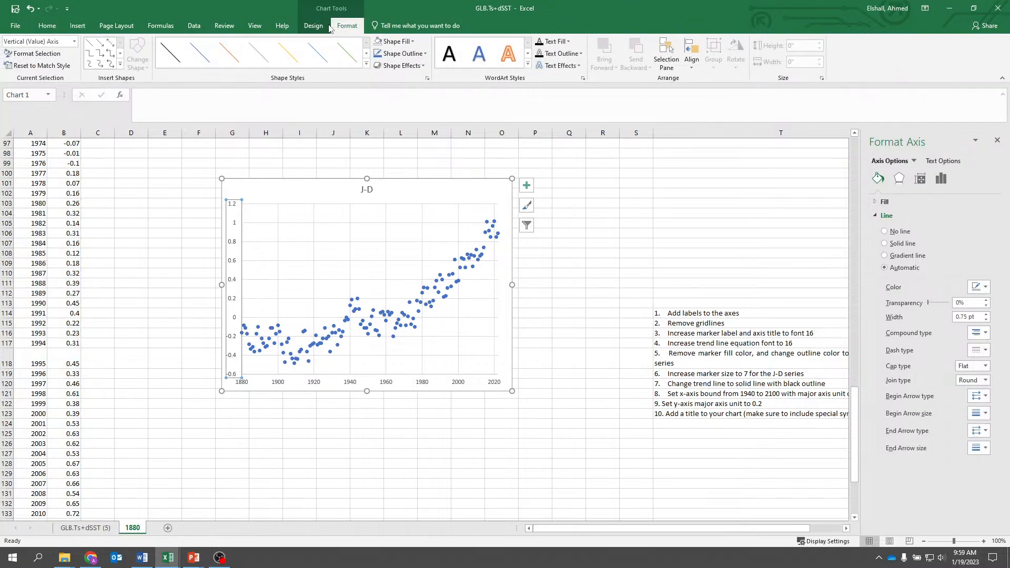
click(314, 25)
click(19, 53)
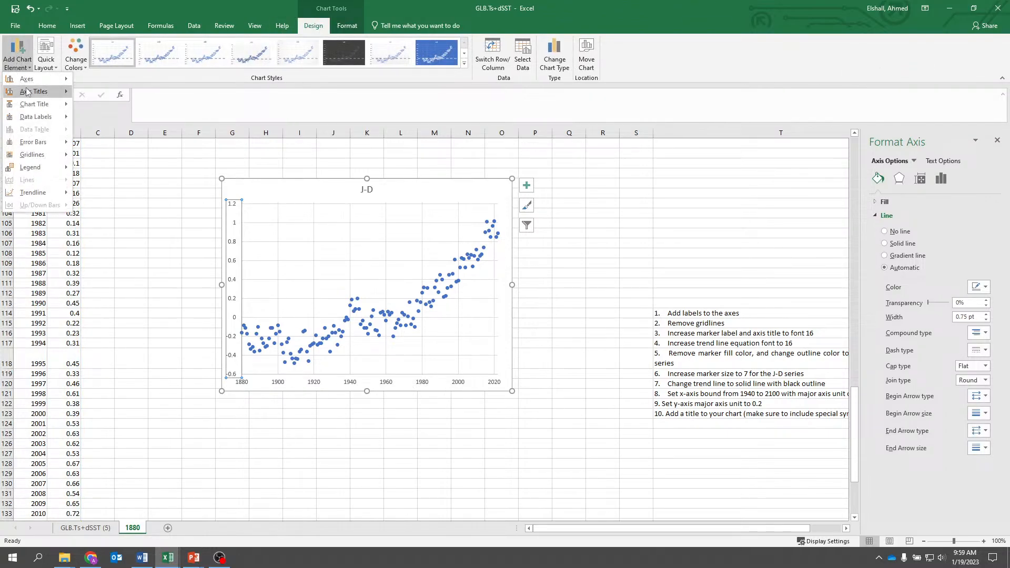
mouse_move(30, 105)
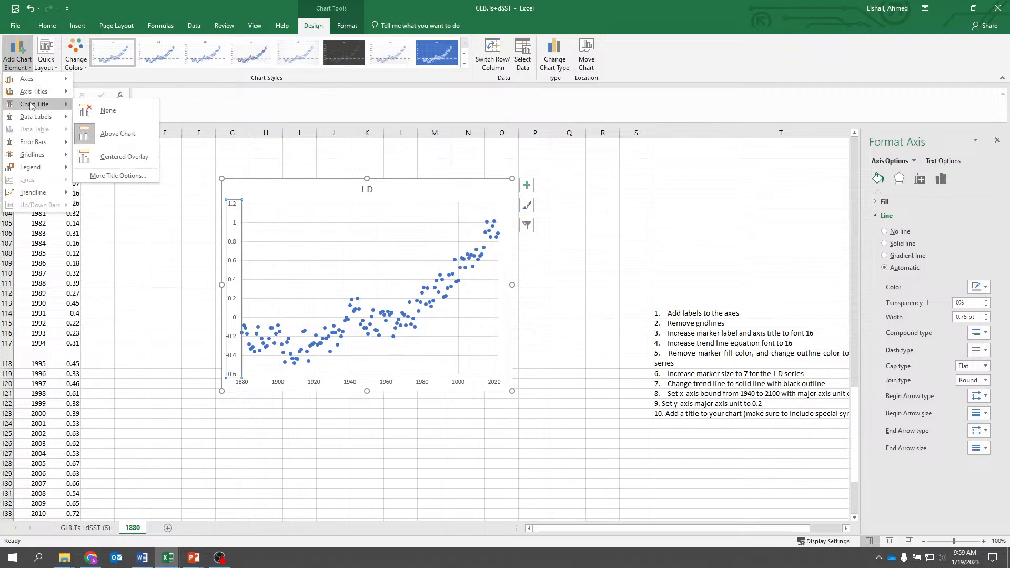
click(113, 128)
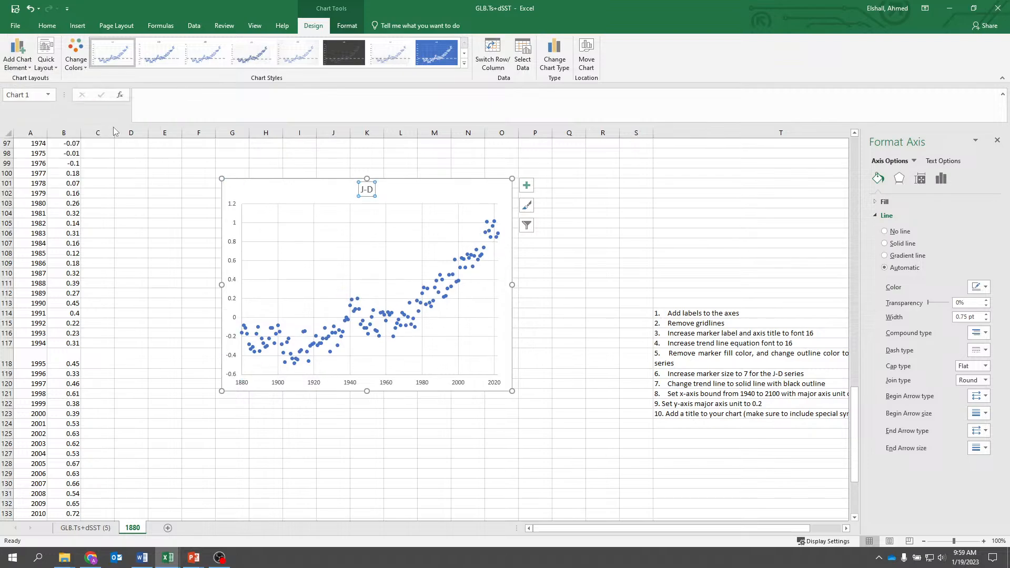
- Turn off the primary horizontal axis of the J-D chart
click(30, 63)
mouse_move(44, 105)
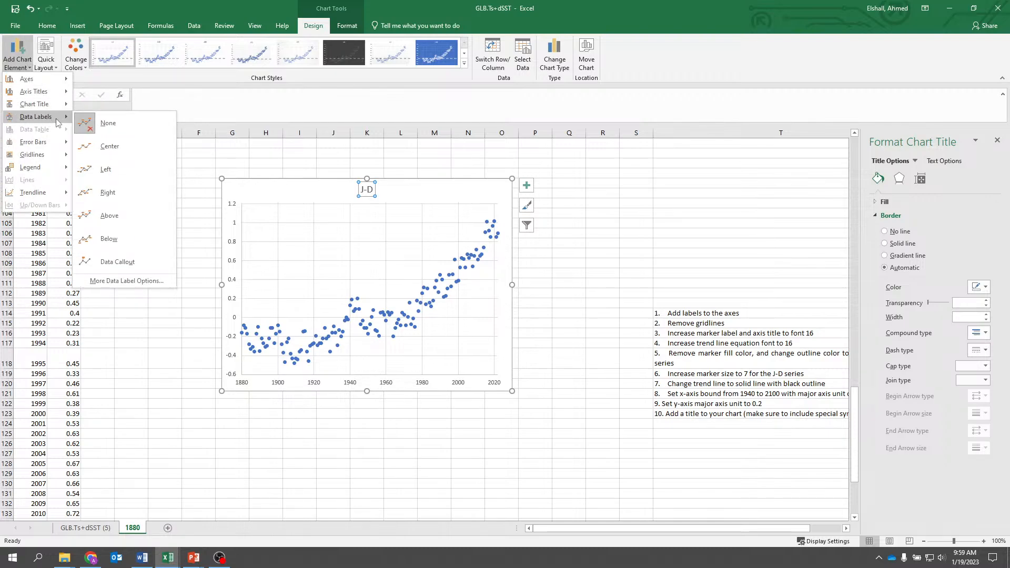
mouse_move(42, 78)
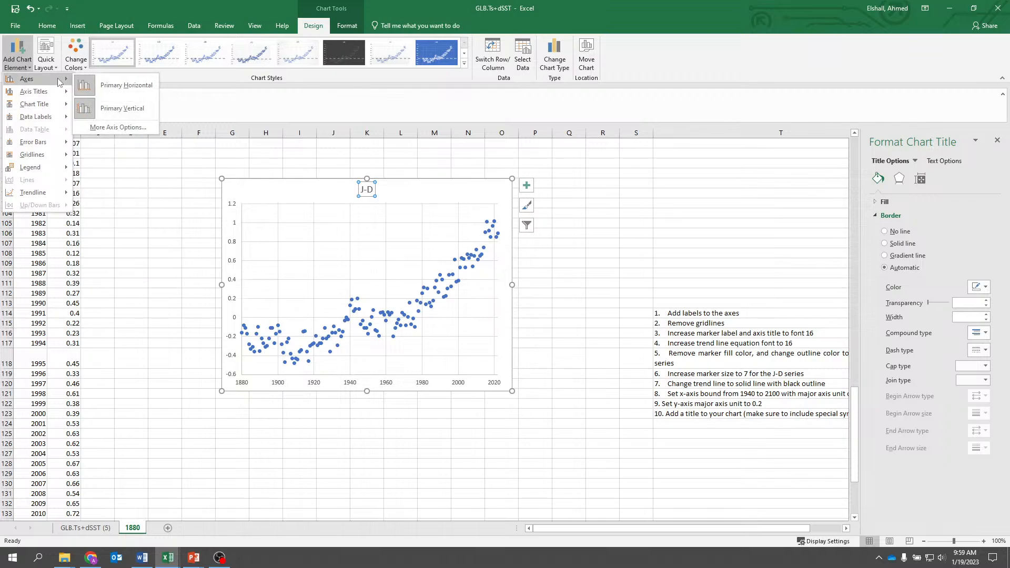
click(103, 87)
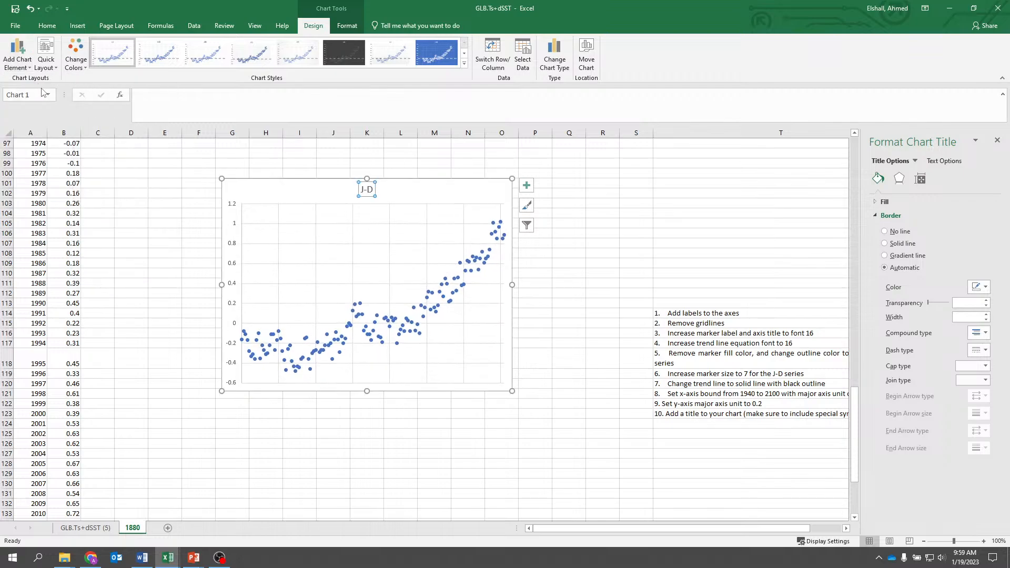
- Add primary horizontal and primary vertical axis titles to the J-D chart
click(16, 60)
mouse_move(29, 92)
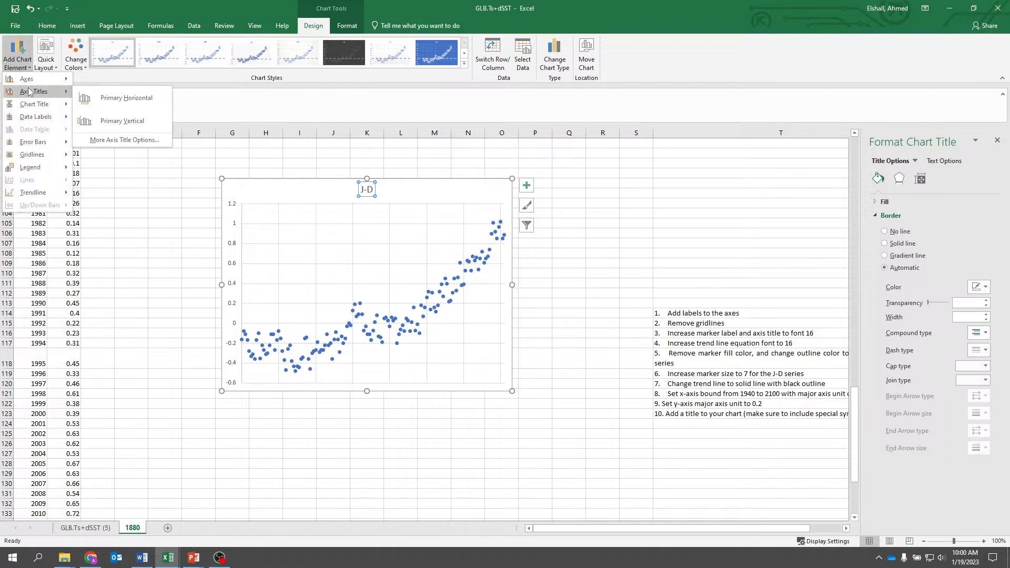
click(97, 99)
click(17, 61)
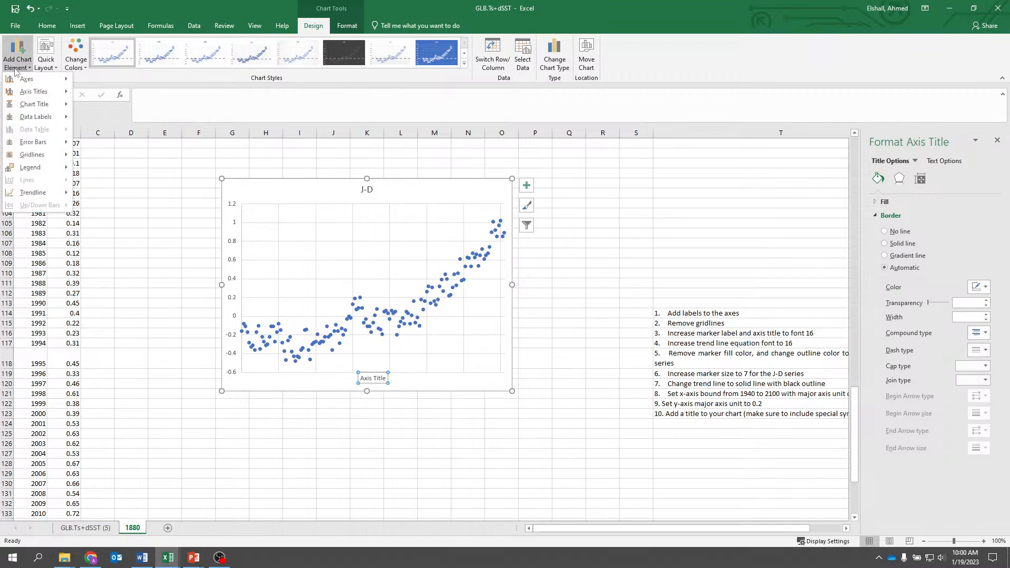
mouse_move(30, 93)
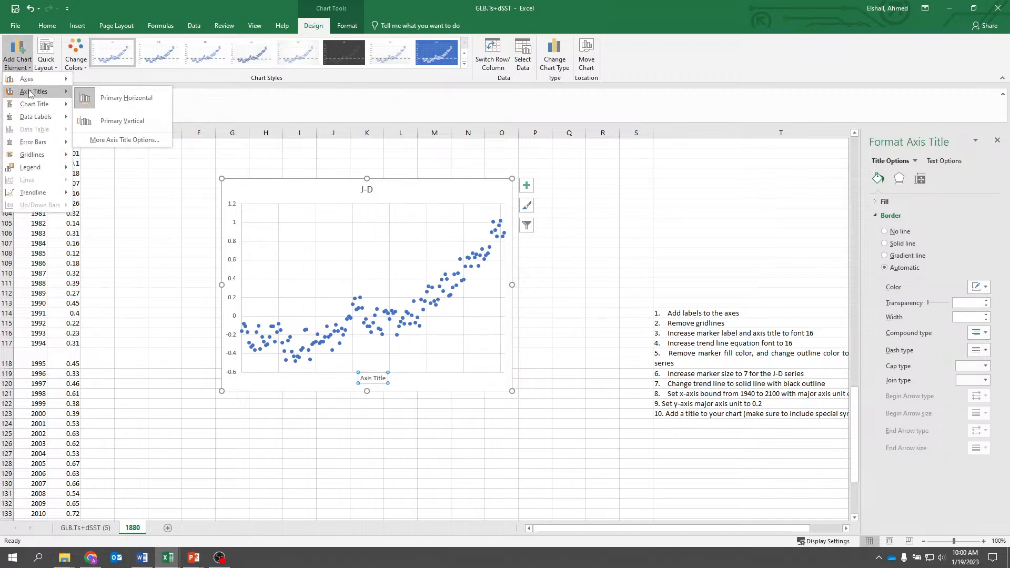
click(84, 118)
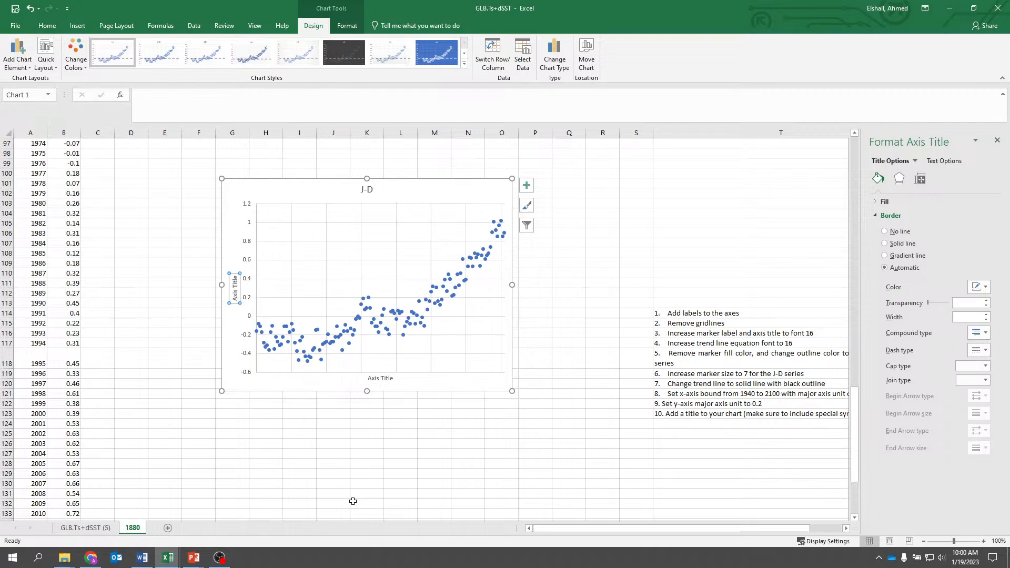
click(415, 432)
- Enlarge the J-D chart from its lower-right corner so it extends to about column P, row 123
click(506, 388)
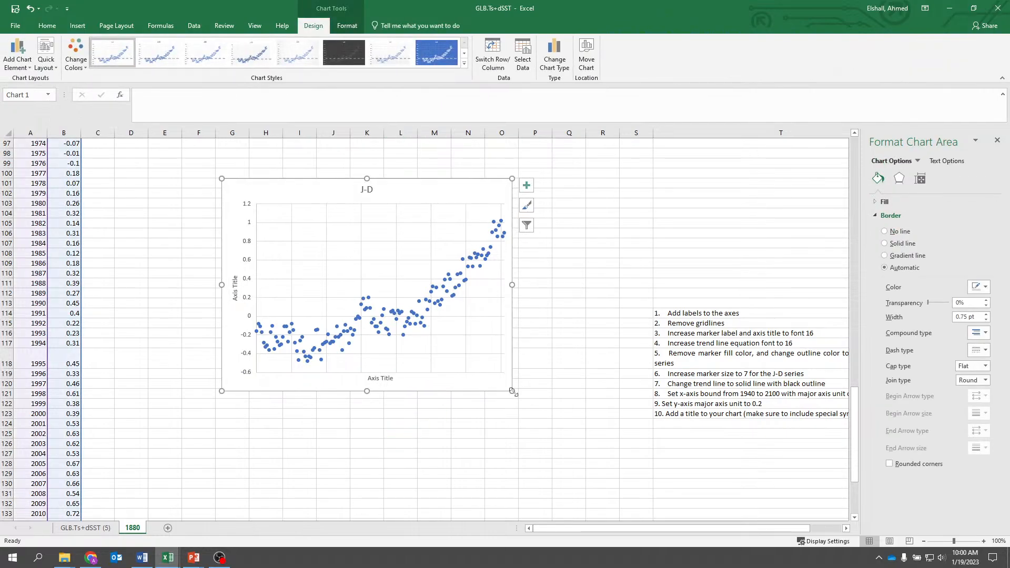
drag(513, 392, 554, 417)
click(475, 445)
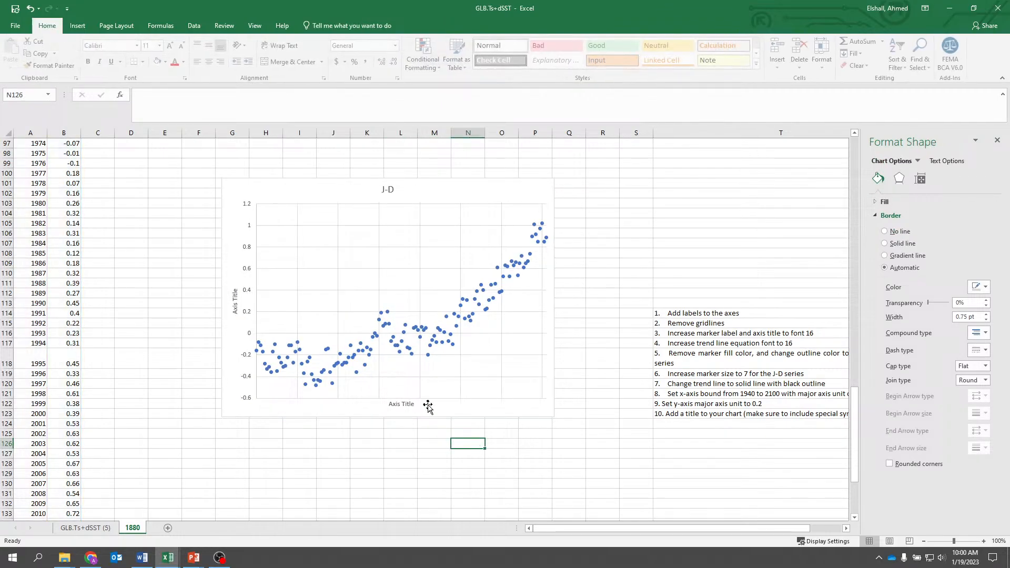
- Turn the primary horizontal axis of the J-D chart back on
click(428, 406)
click(416, 404)
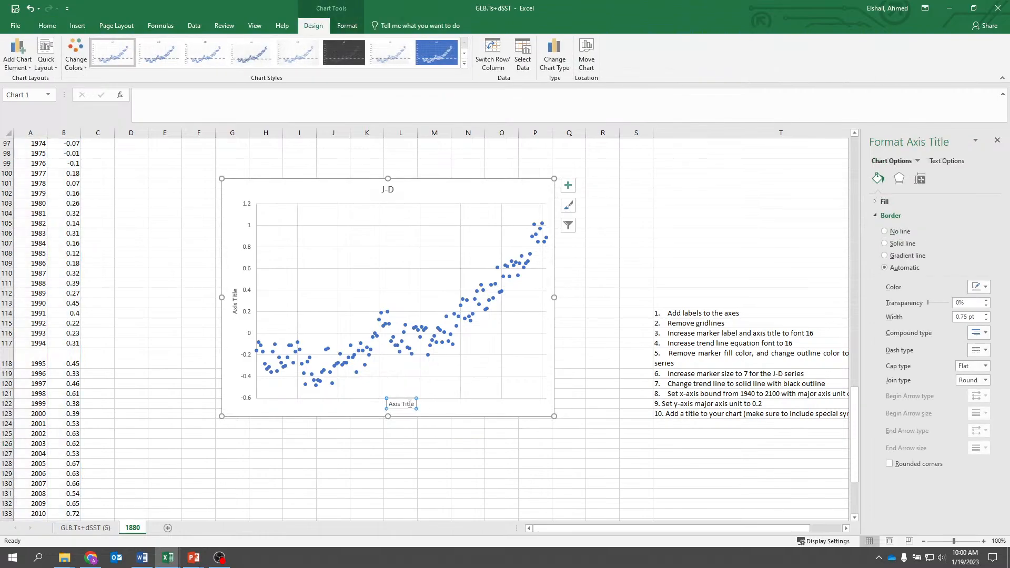
click(444, 402)
click(400, 404)
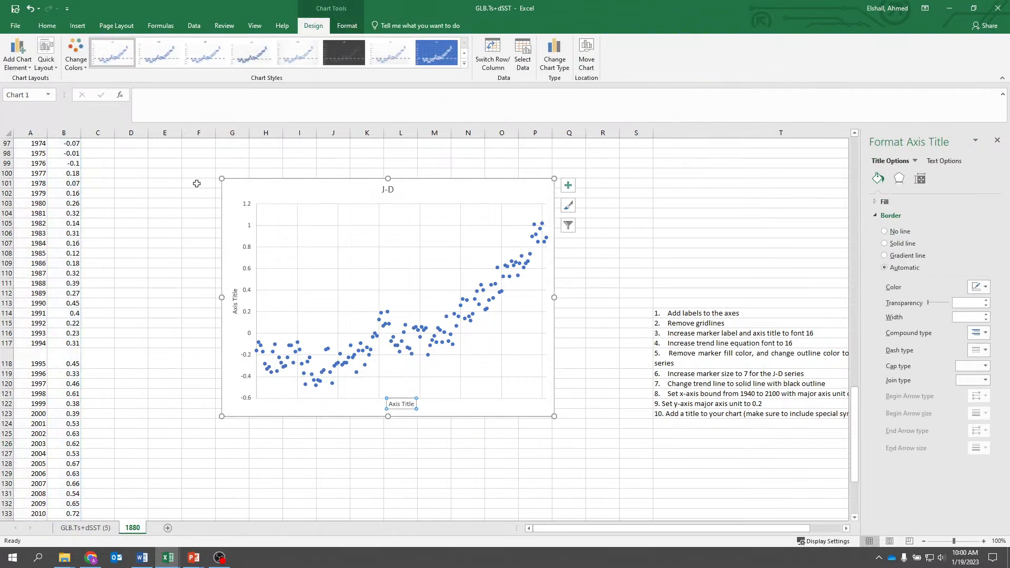
click(23, 54)
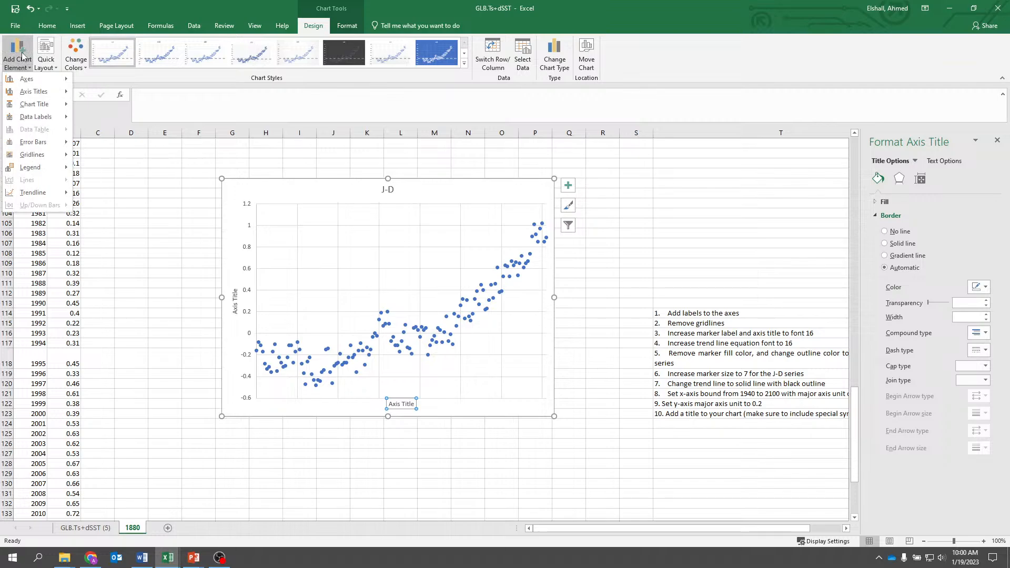
mouse_move(28, 80)
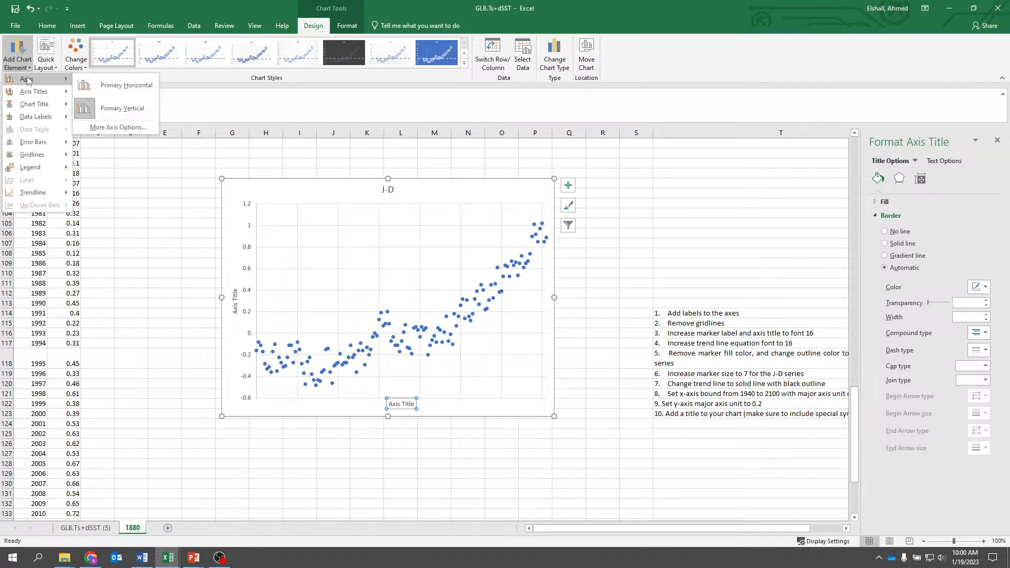
click(110, 91)
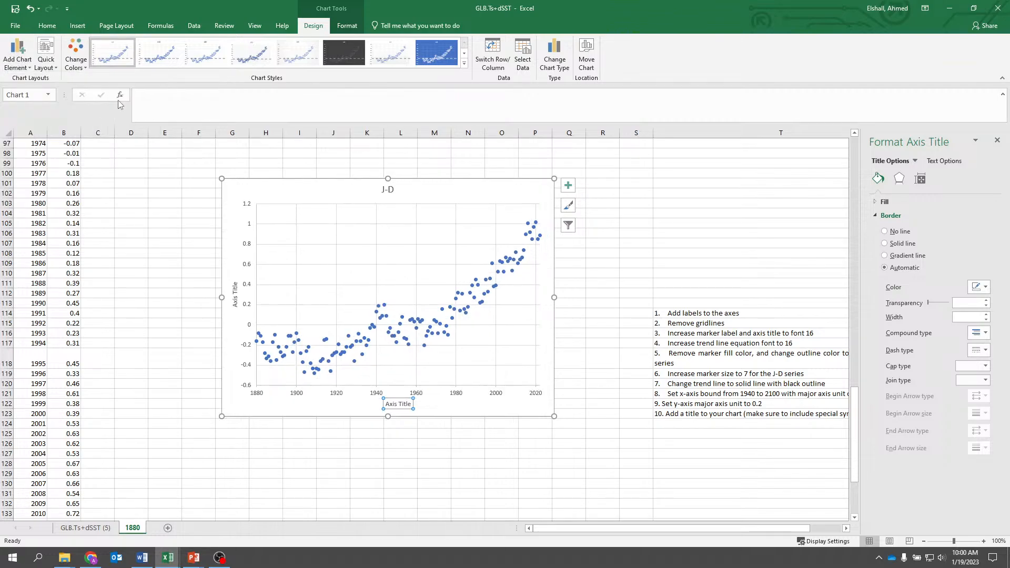
click(330, 416)
click(352, 461)
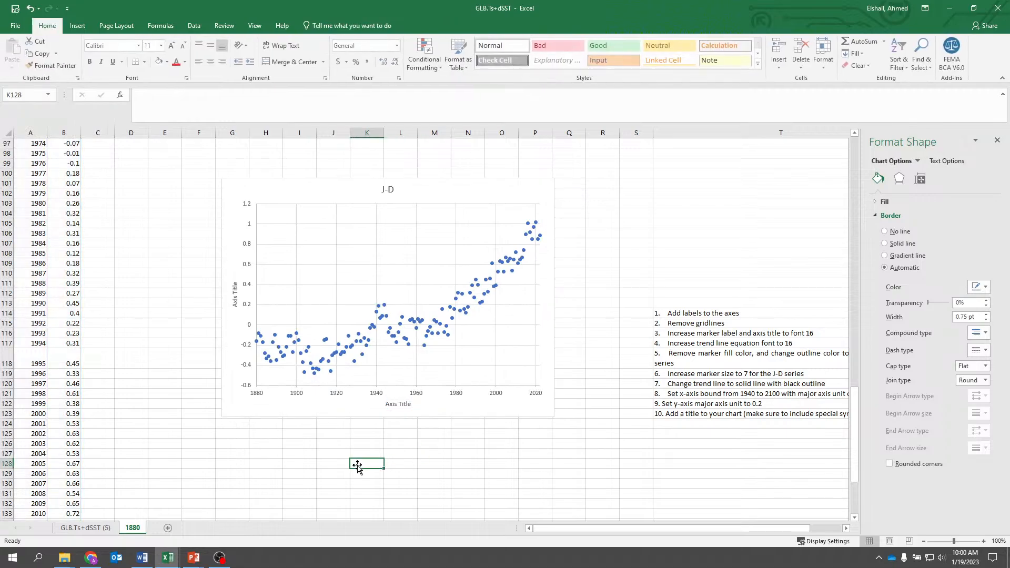
- Set the maximum bound of the chart's horizontal axis to 2100
click(526, 372)
click(580, 424)
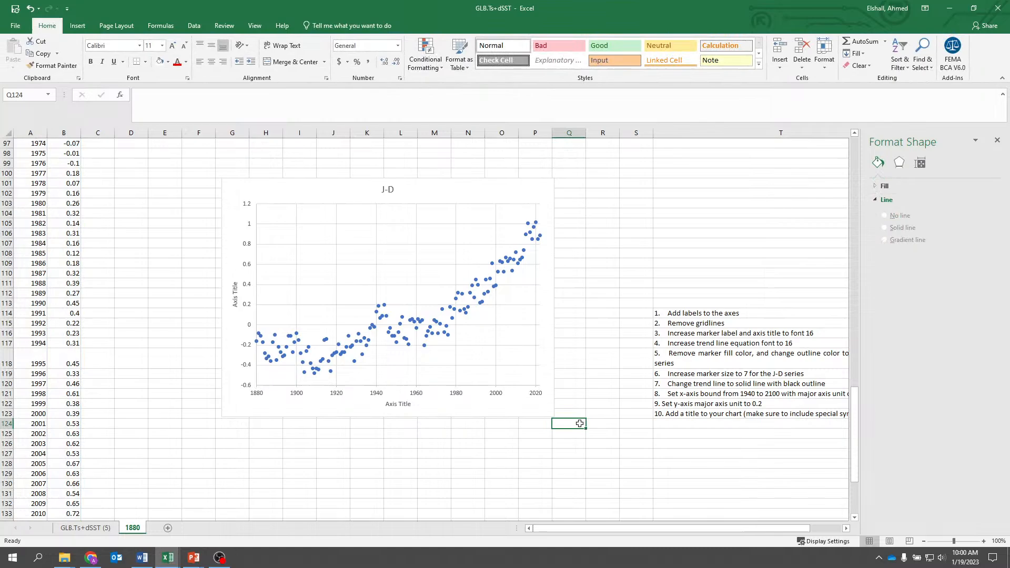
click(552, 383)
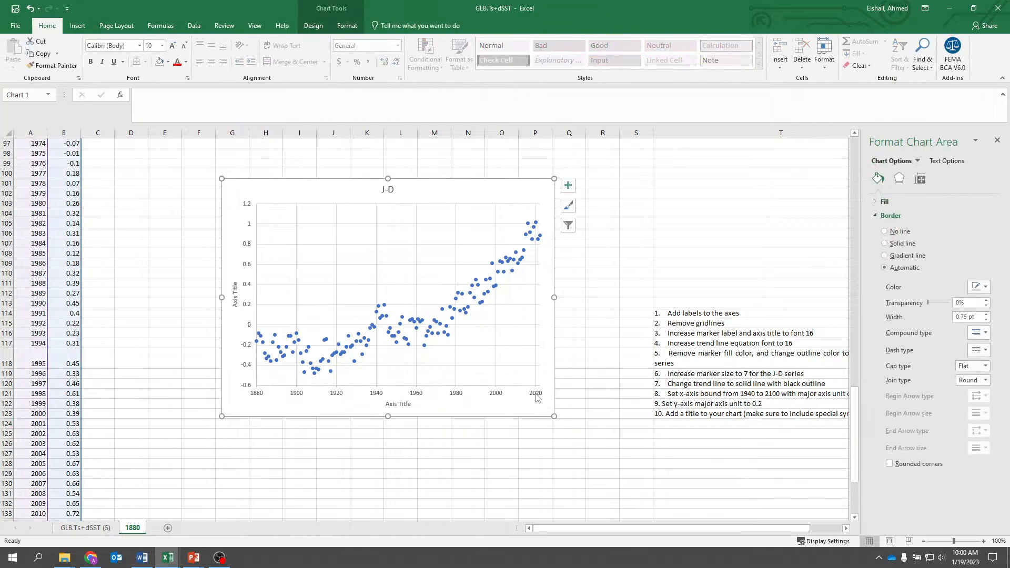
click(537, 398)
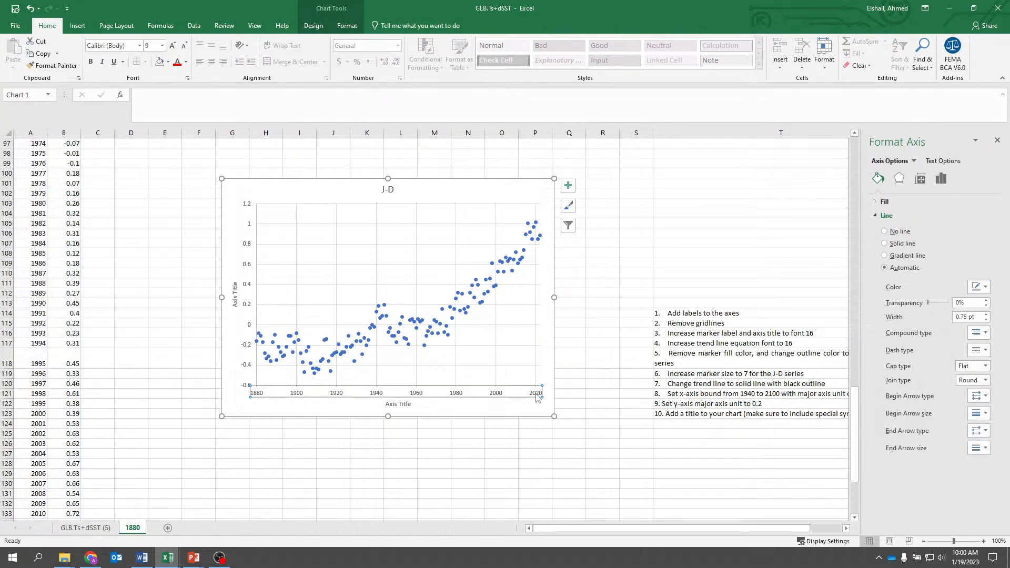
right_click(537, 398)
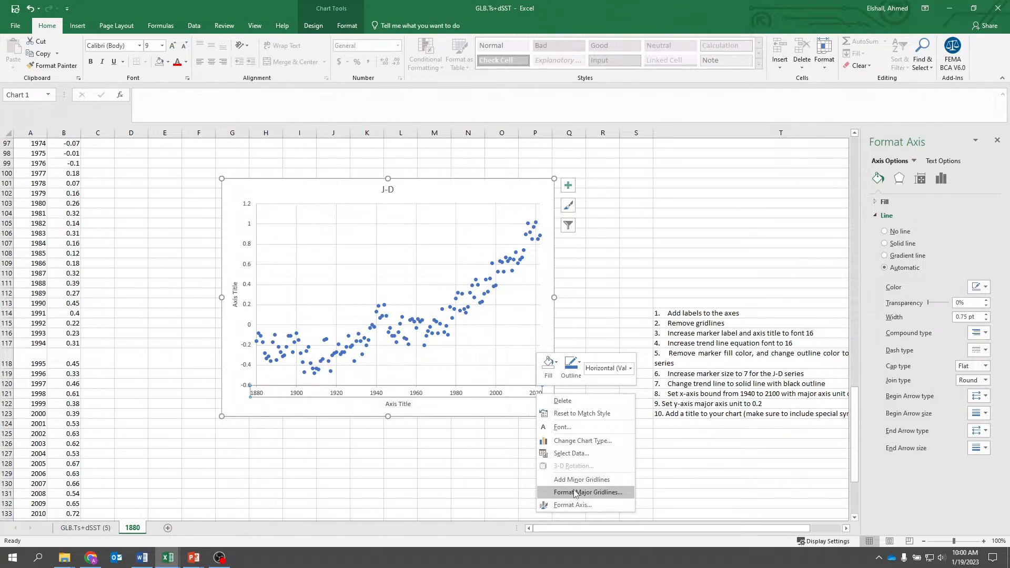
click(470, 389)
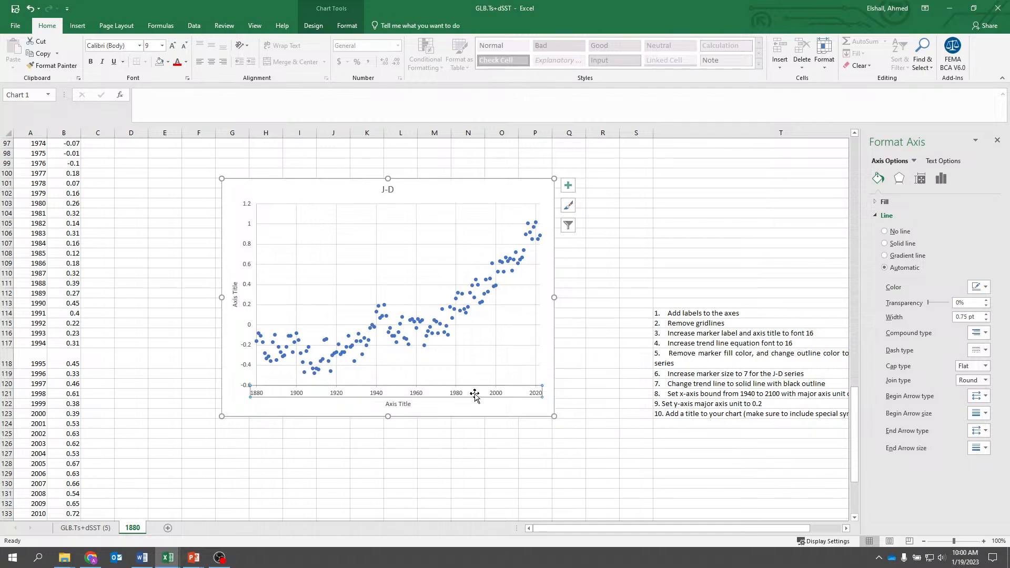
click(941, 179)
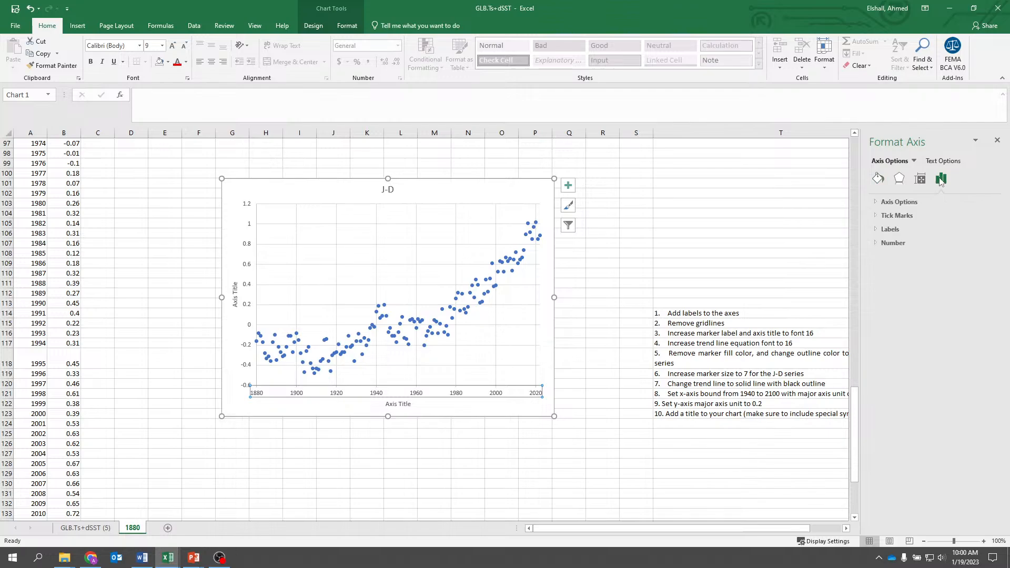
click(897, 202)
double_click(947, 242)
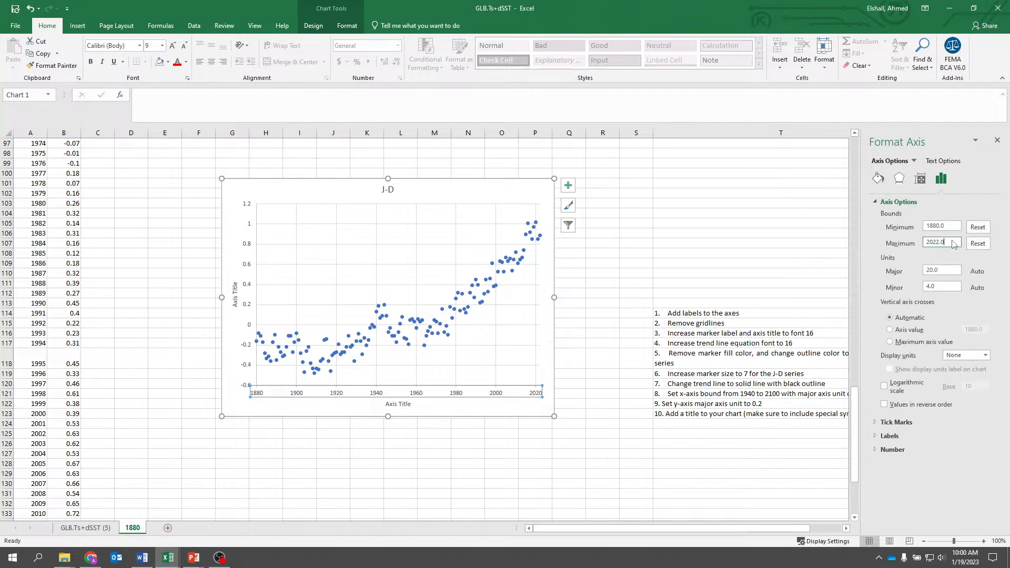
text(21)
key(Return)
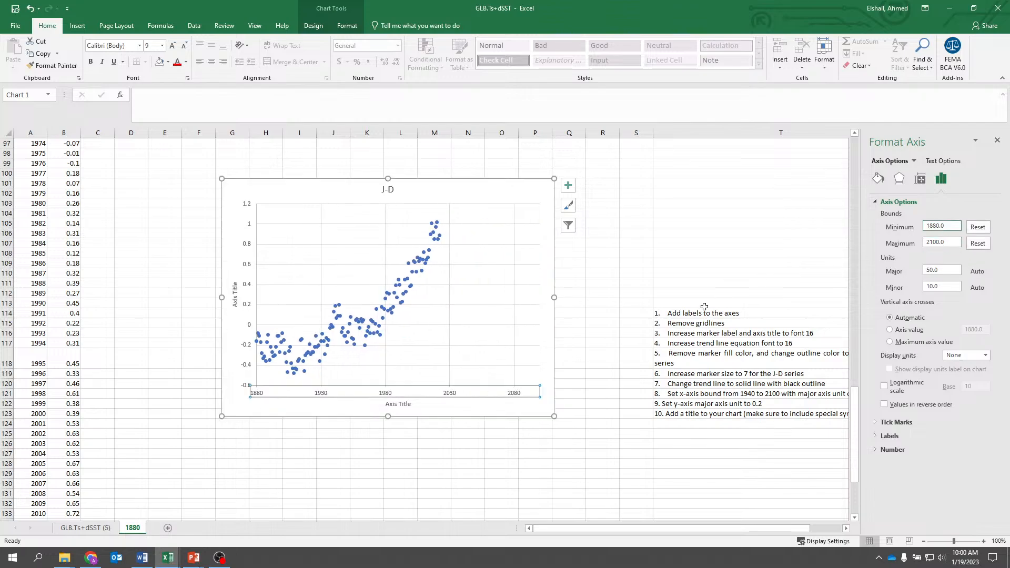
click(502, 455)
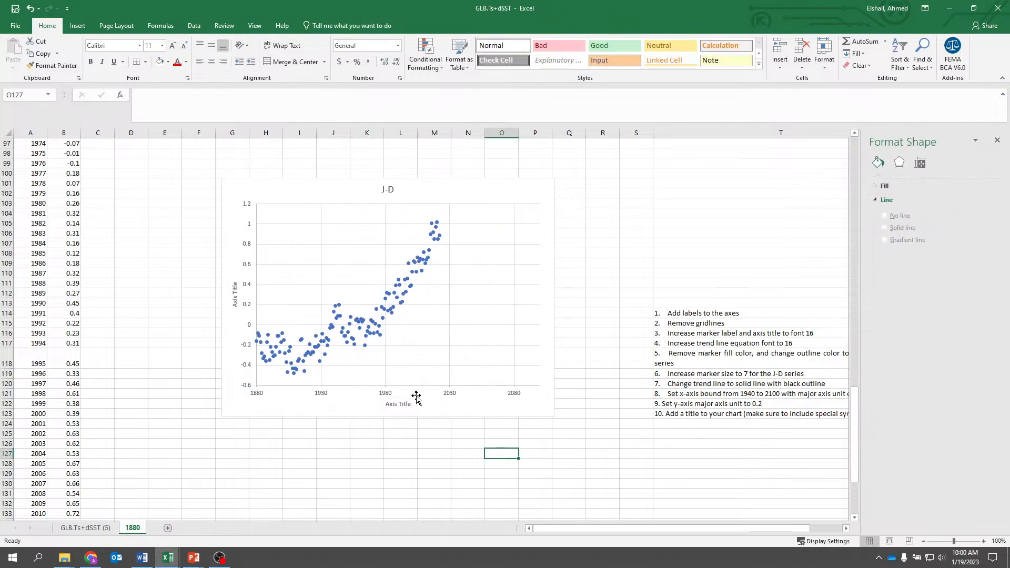
- Set the horizontal axis major unit to 20 and widen the chart to about column R
click(451, 395)
click(451, 396)
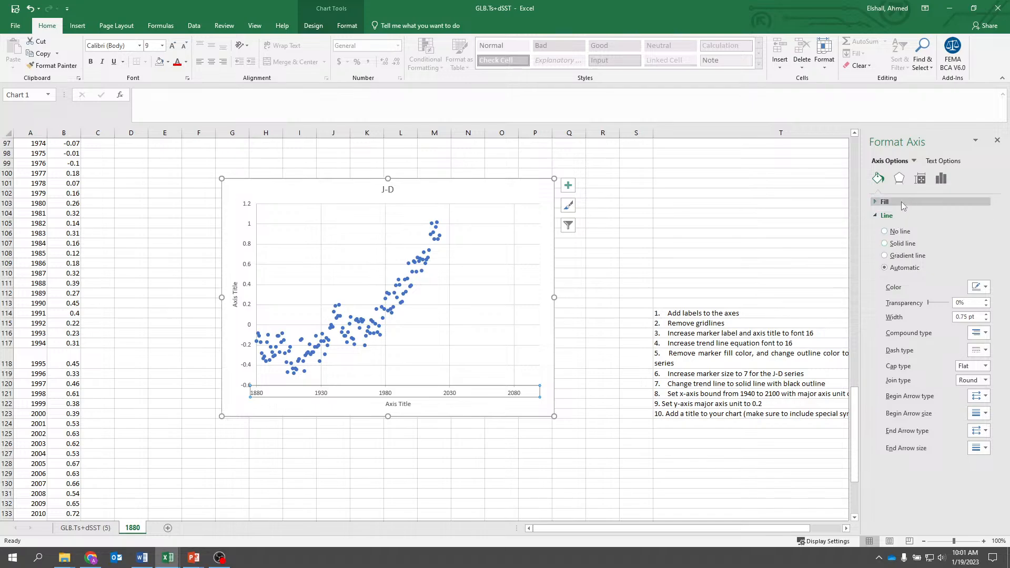
click(941, 178)
click(894, 203)
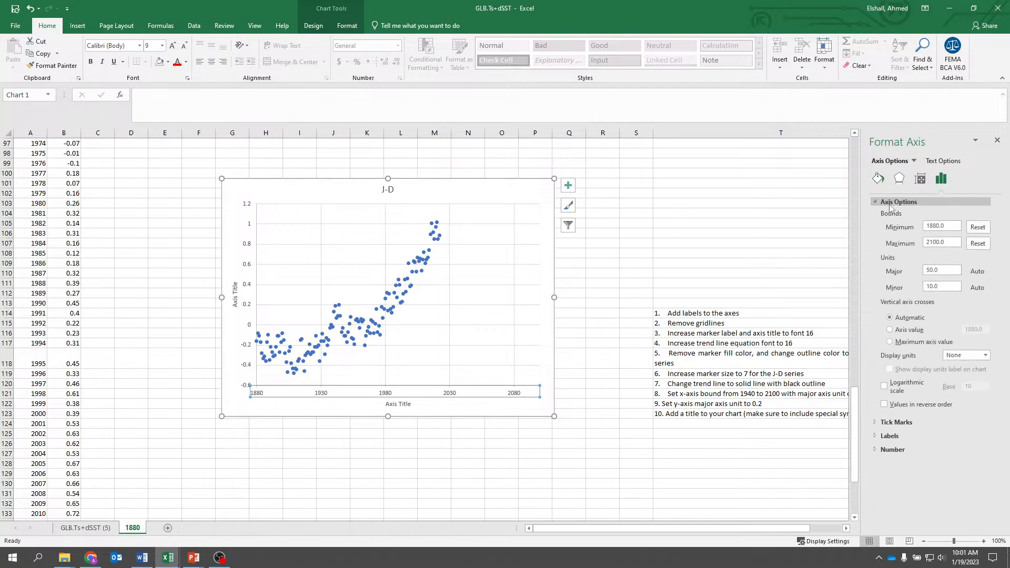
drag(949, 271, 916, 271)
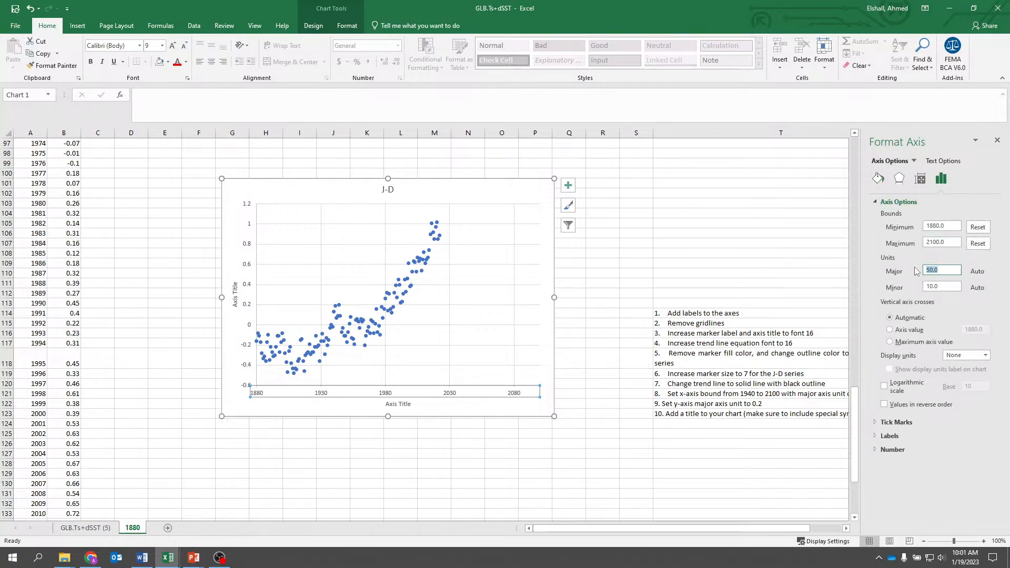
text(20)
key(Tab)
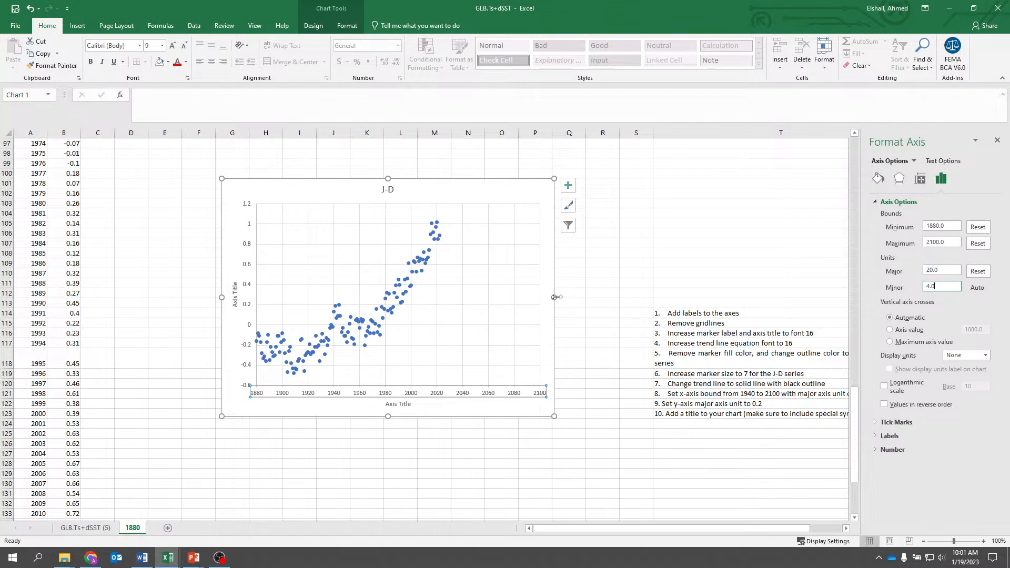
drag(554, 297, 606, 296)
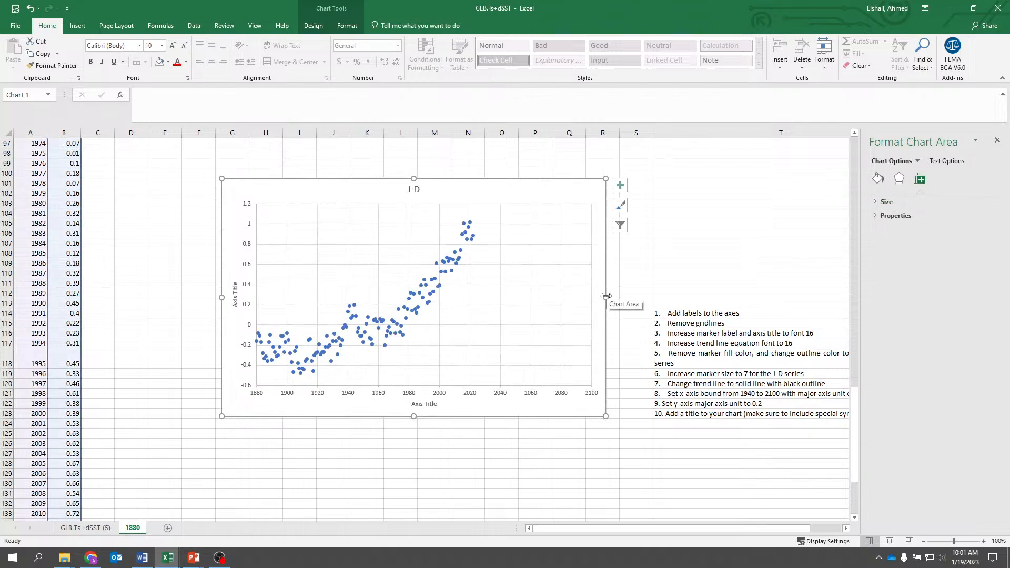
click(517, 455)
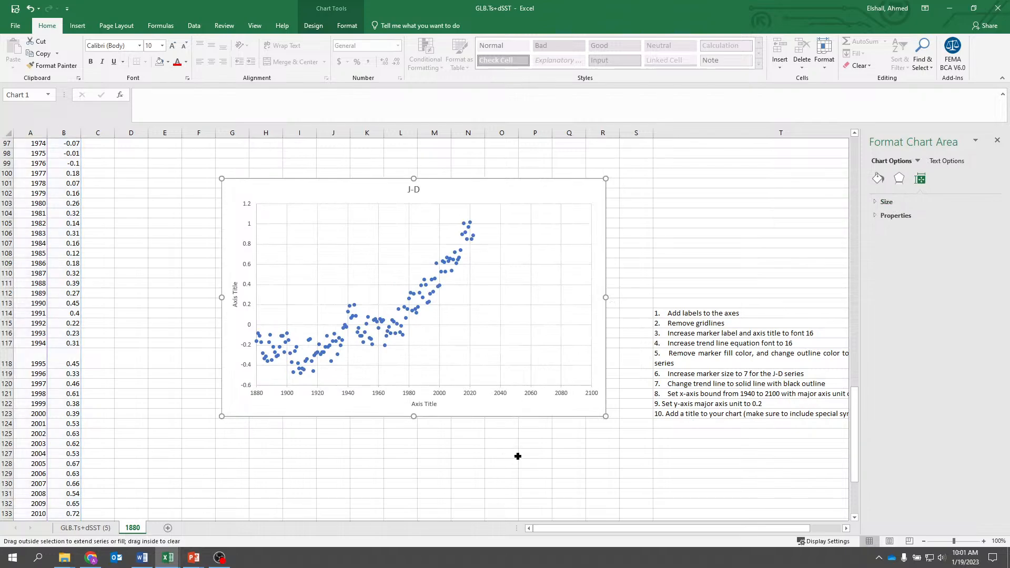
- Change the chart's vertical axis title to "Delta T [Degree C]"
click(235, 303)
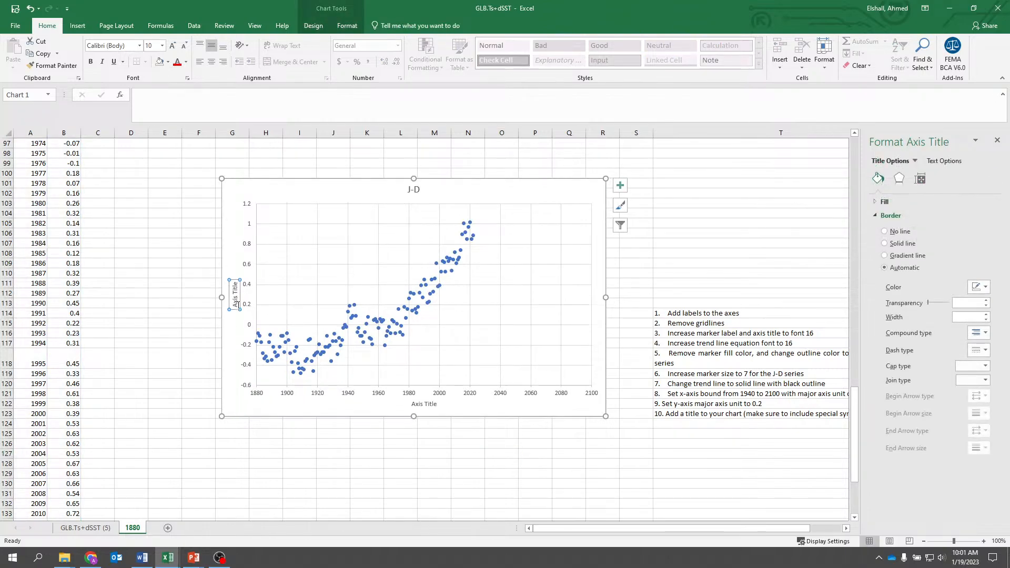
triple_click(237, 305)
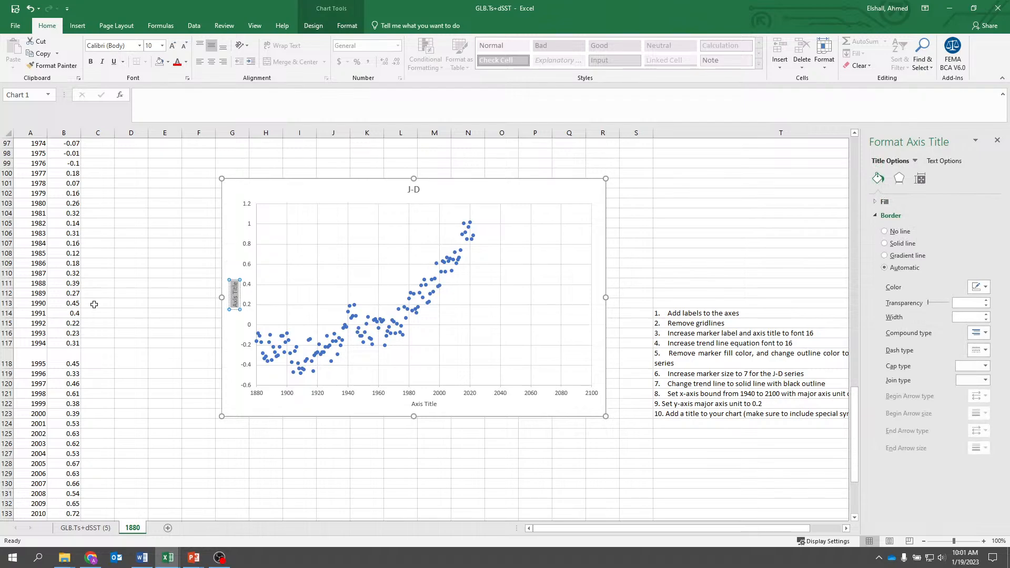
text(Delta T [Degree C)
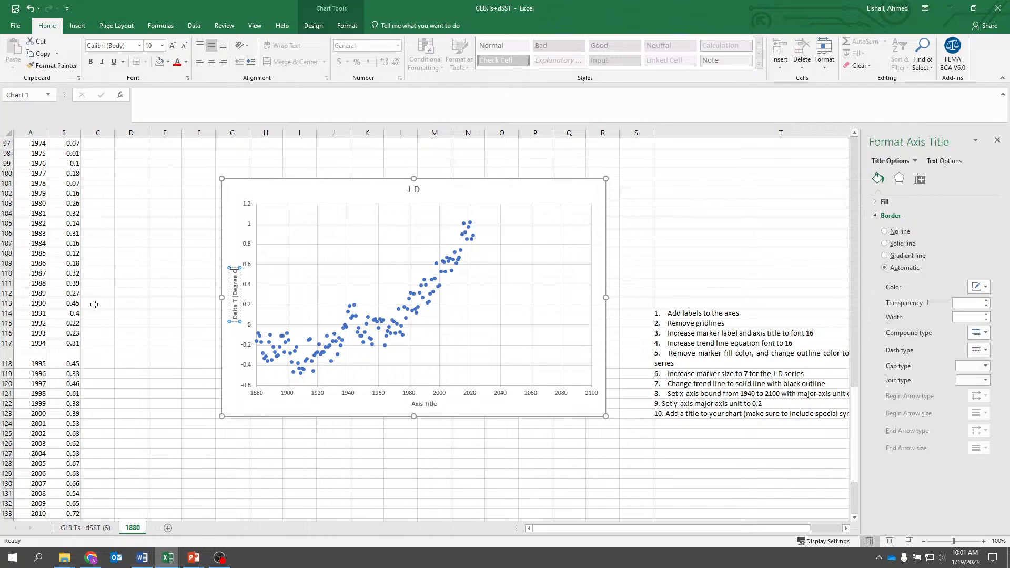
text(])
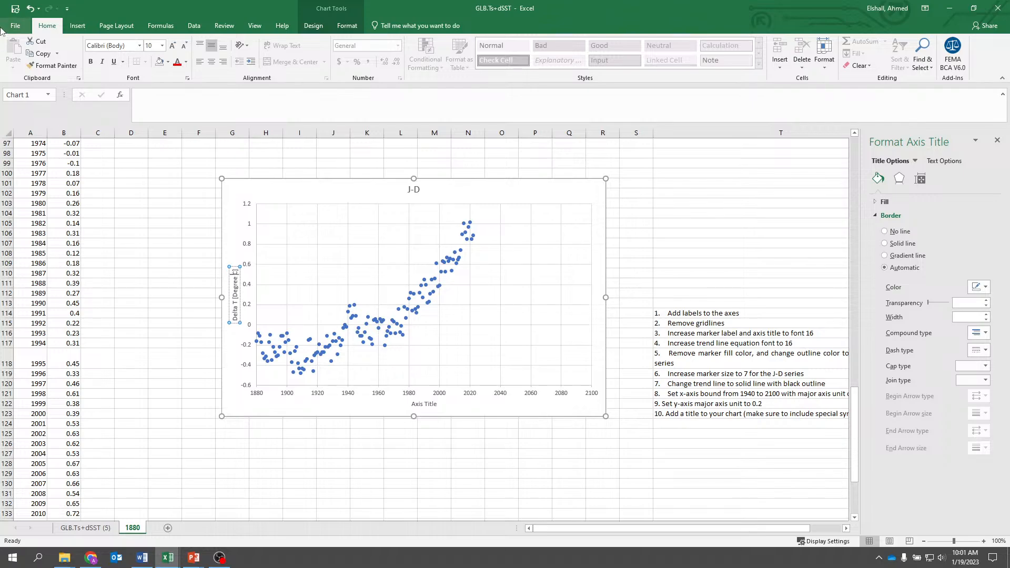
- Insert the degree sign symbol (°) directly before the C in the vertical axis title
click(77, 25)
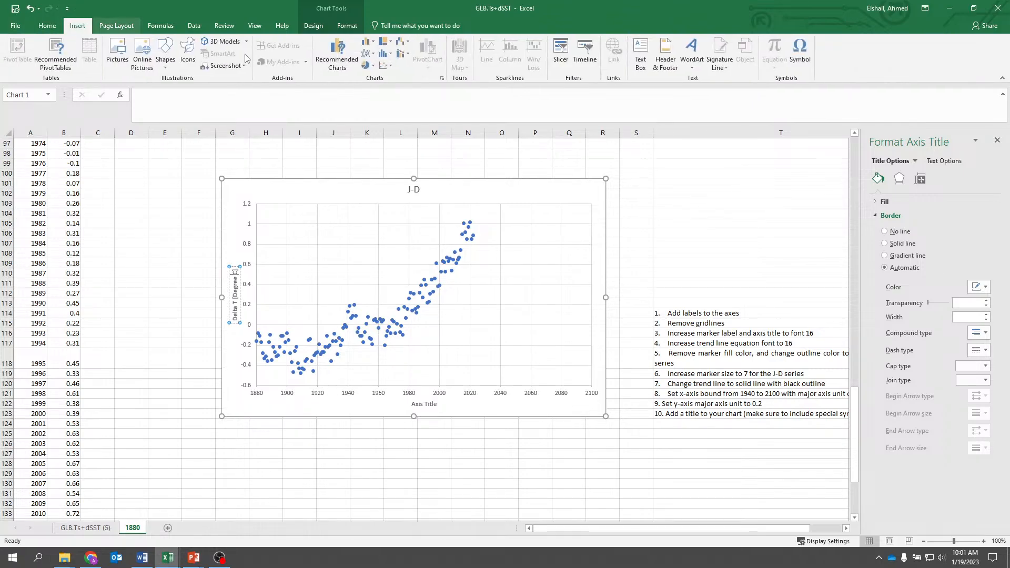
click(800, 53)
click(413, 285)
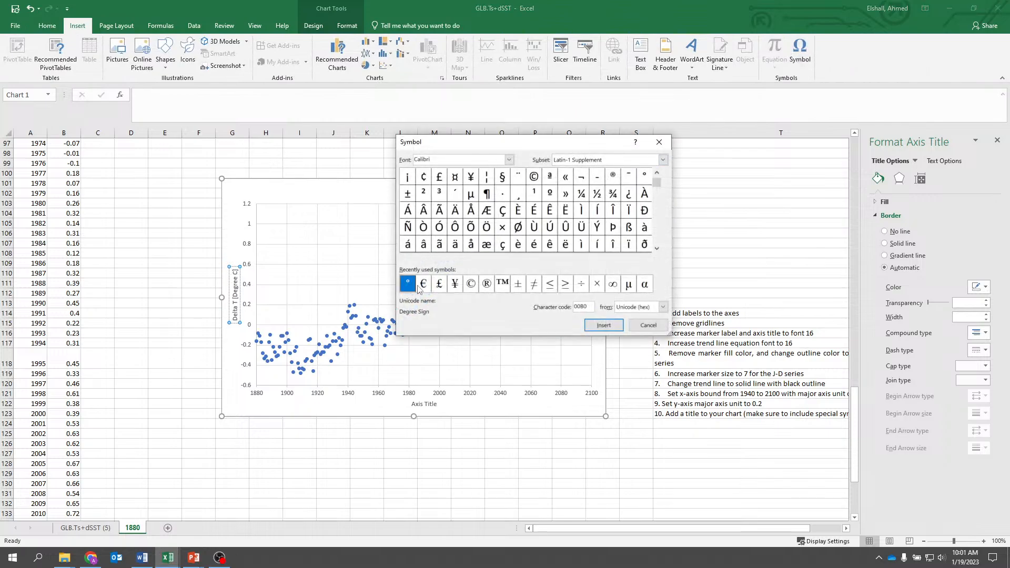
click(603, 325)
click(648, 325)
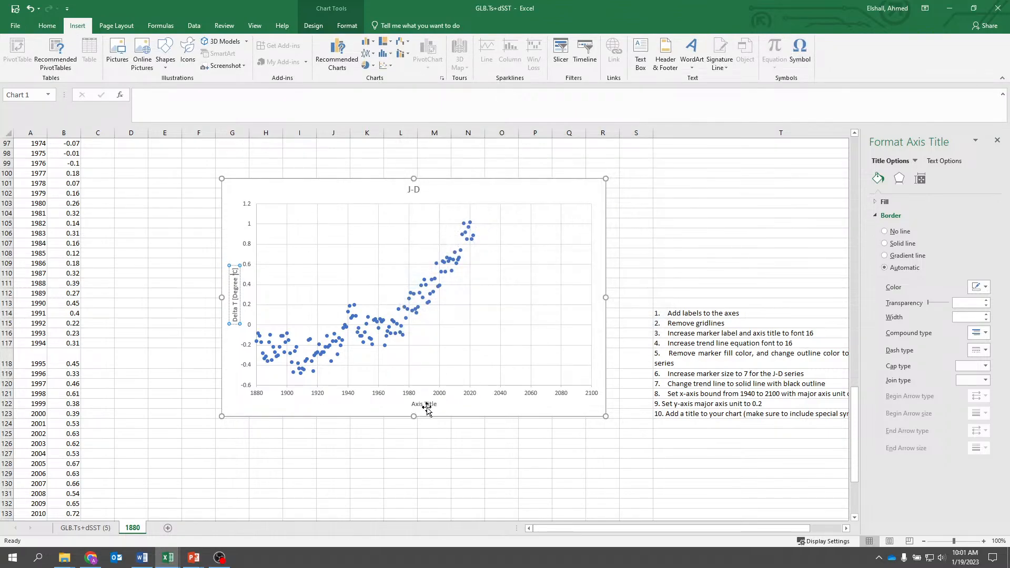
- Change the chart's horizontal axis title to "Year"
click(435, 406)
drag(436, 406, 394, 407)
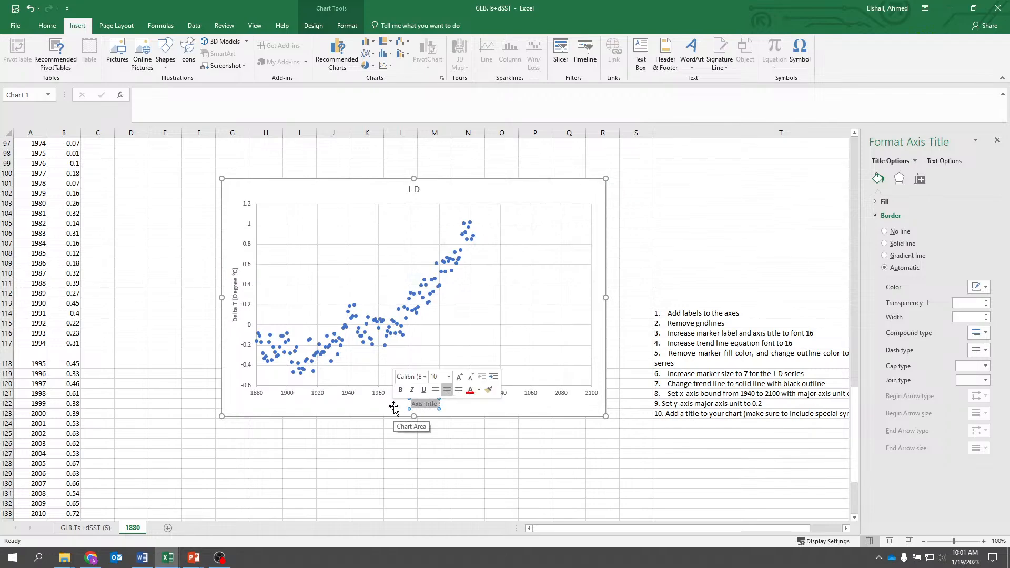
text(2)
key(BackSpace)
text(Year)
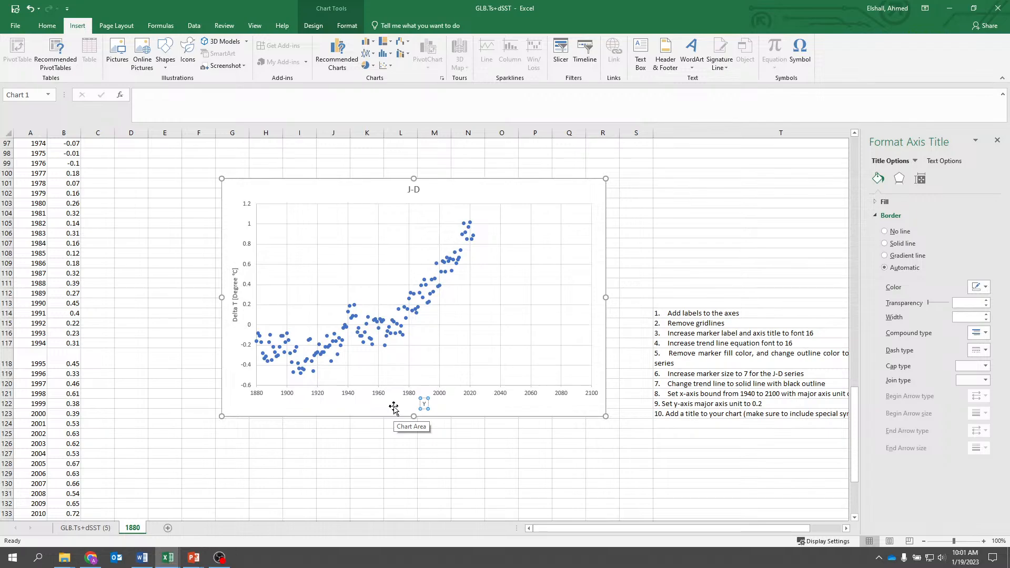
click(248, 232)
click(250, 249)
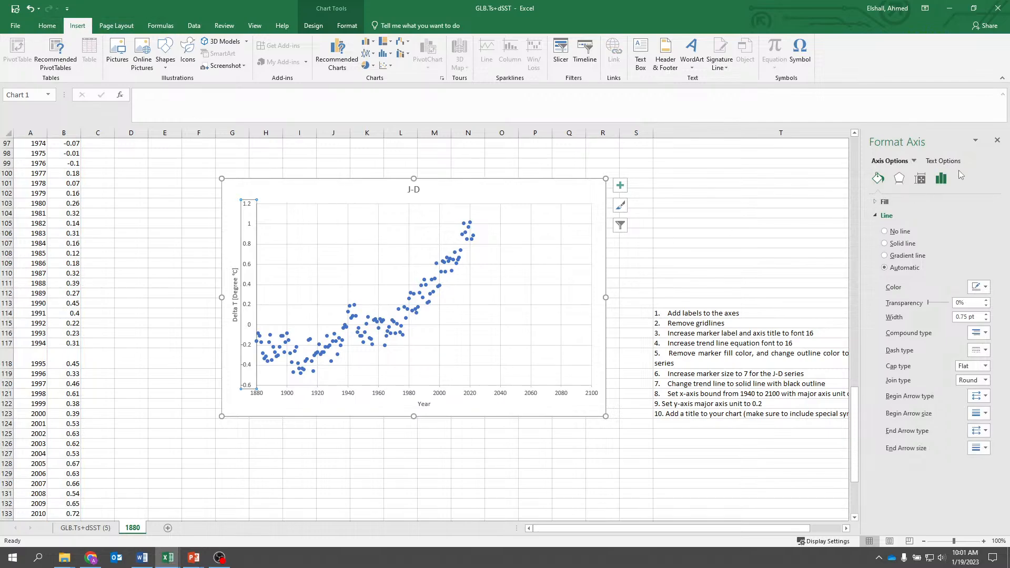
- Close the axis formatting pane and clear instruction 1, about adding axis labels, from cell T114
click(997, 140)
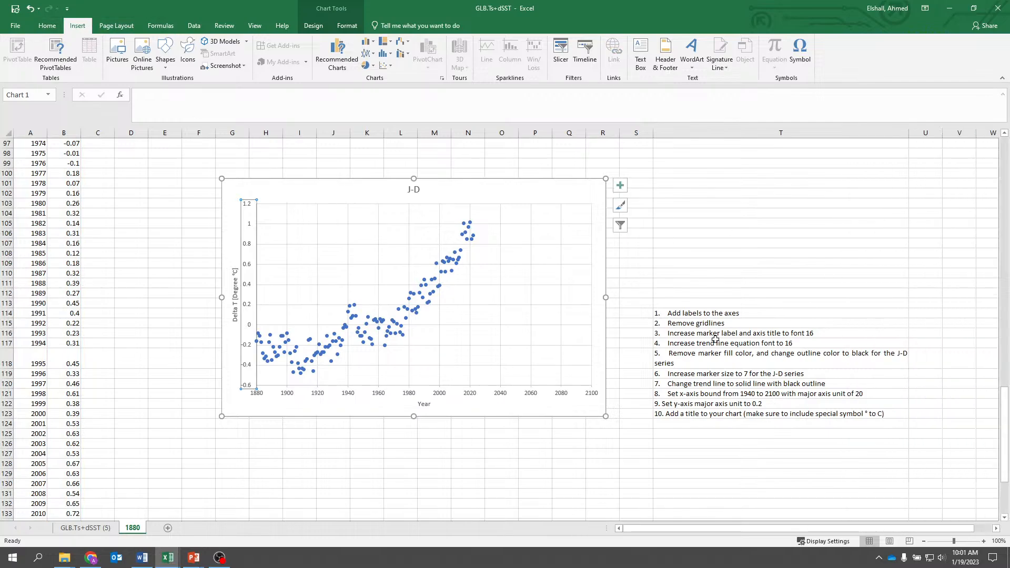
click(685, 315)
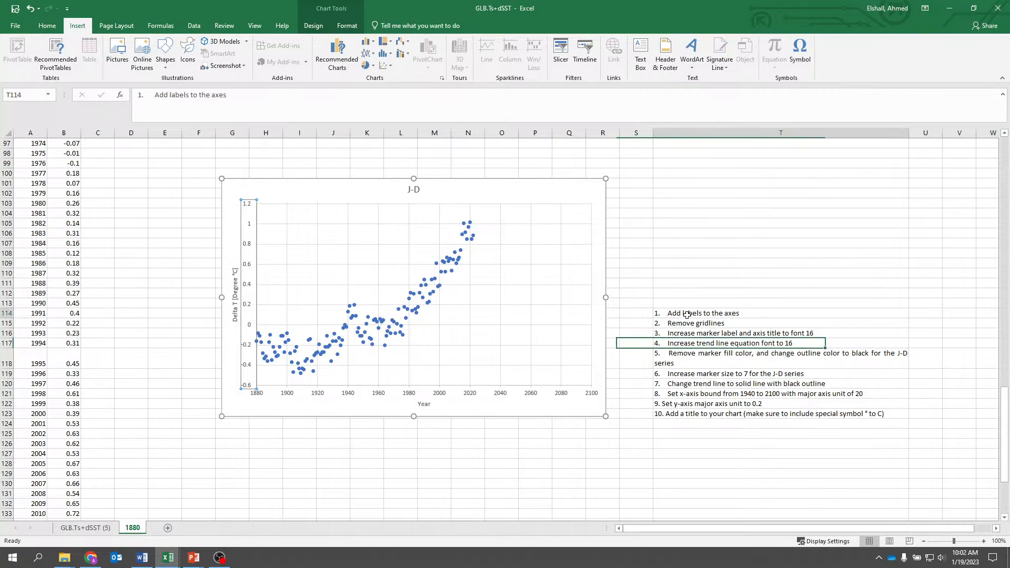
key(Delete)
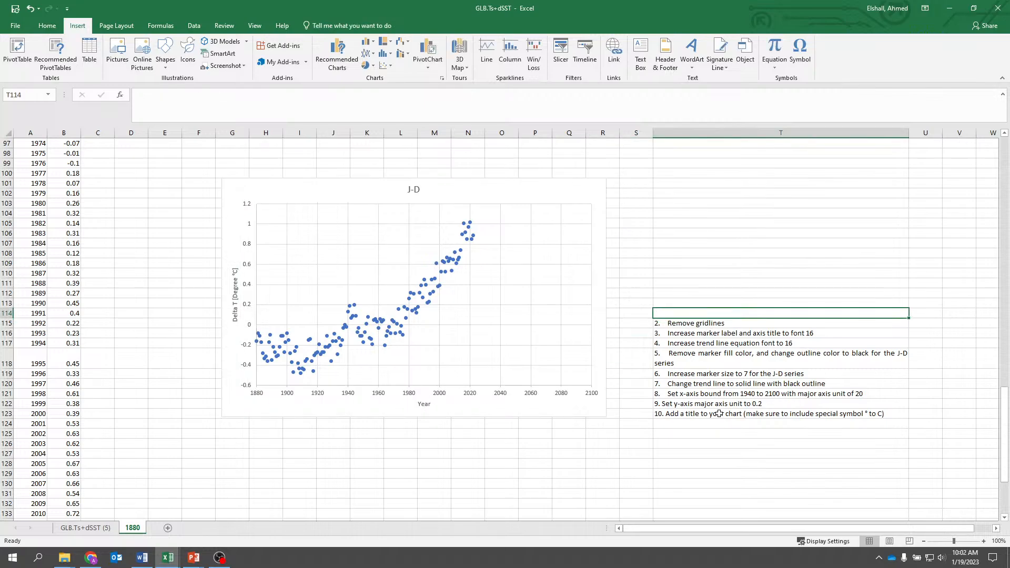
- Remove the chart's primary major horizontal and vertical gridlines and clear instruction 2, about gridlines, from cell T115
click(501, 300)
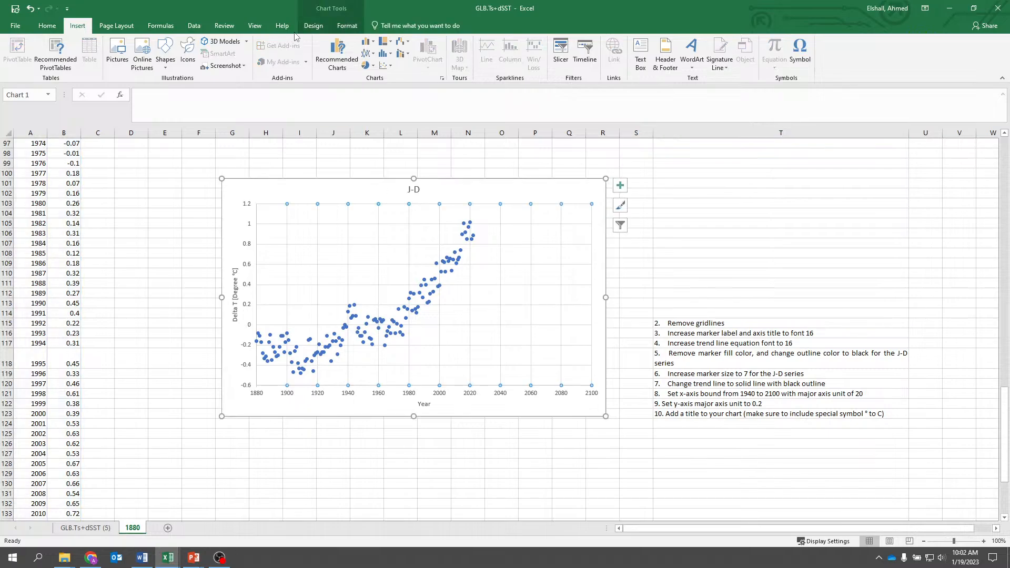
click(313, 25)
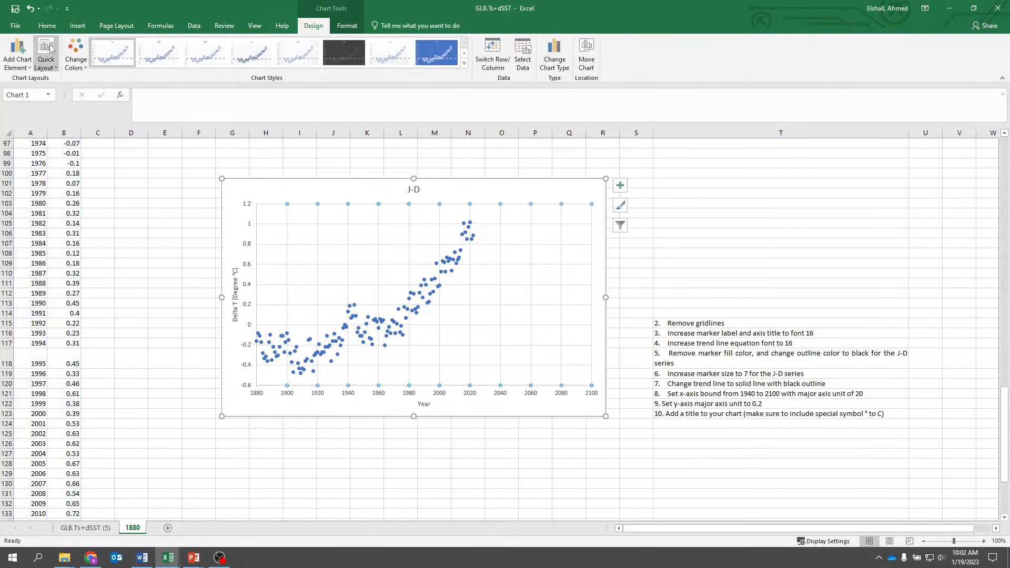
click(22, 52)
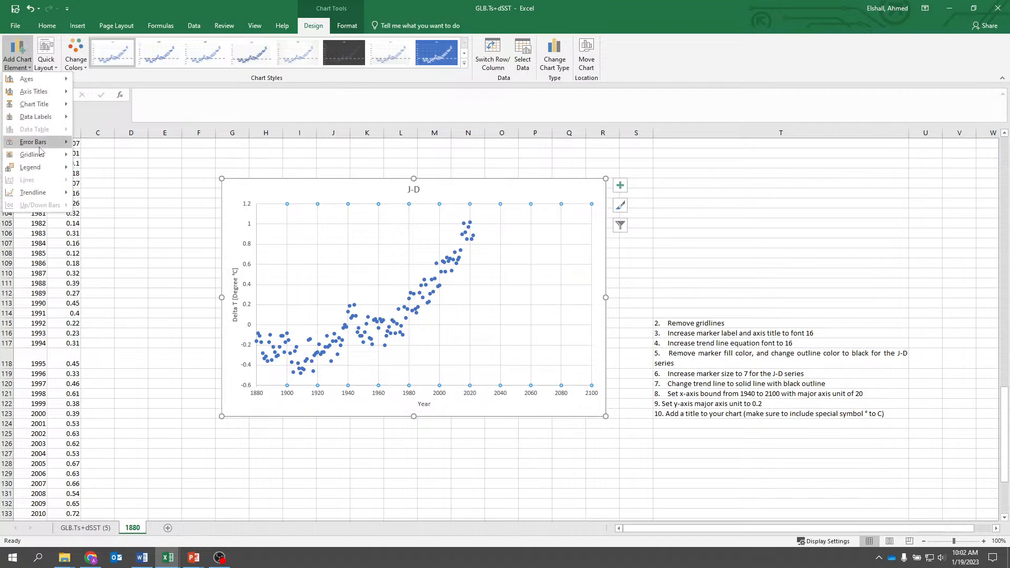
mouse_move(47, 156)
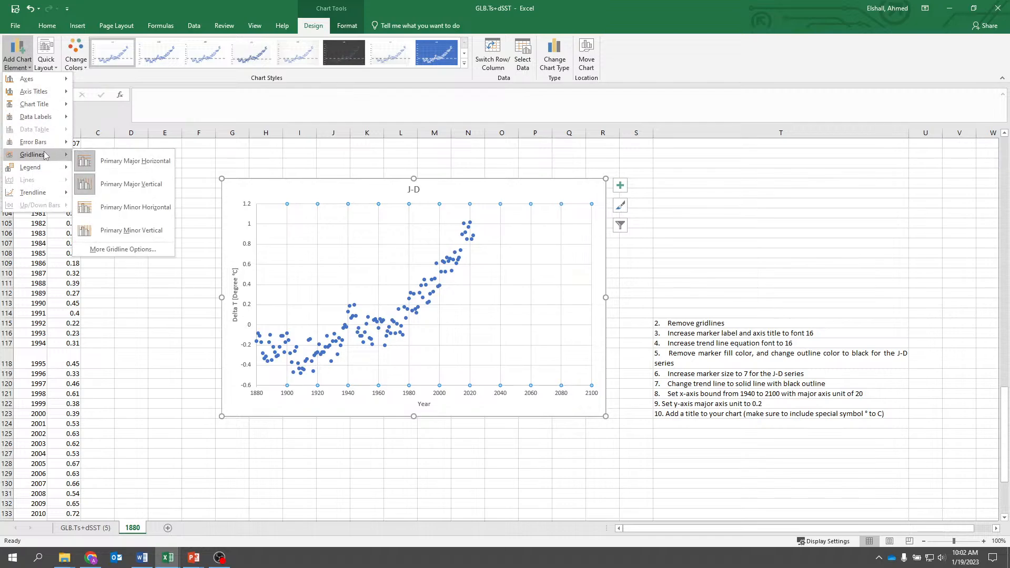
click(118, 162)
click(18, 53)
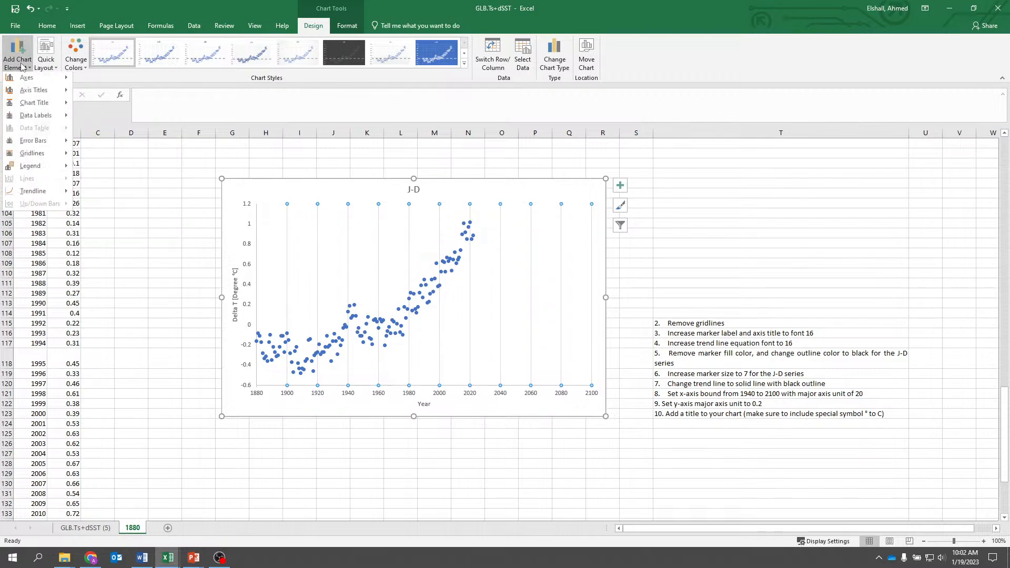
mouse_move(34, 155)
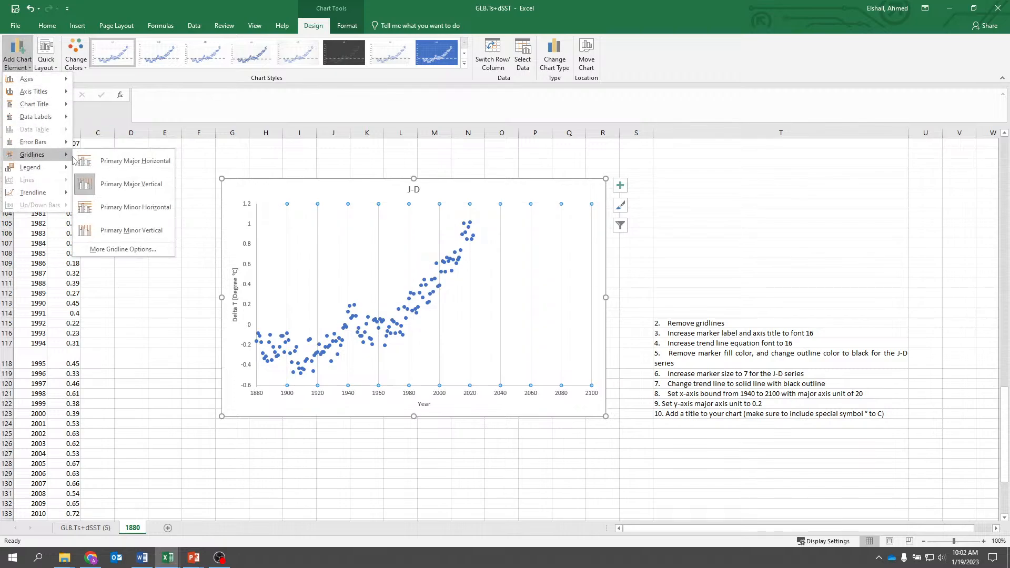
click(120, 183)
click(412, 451)
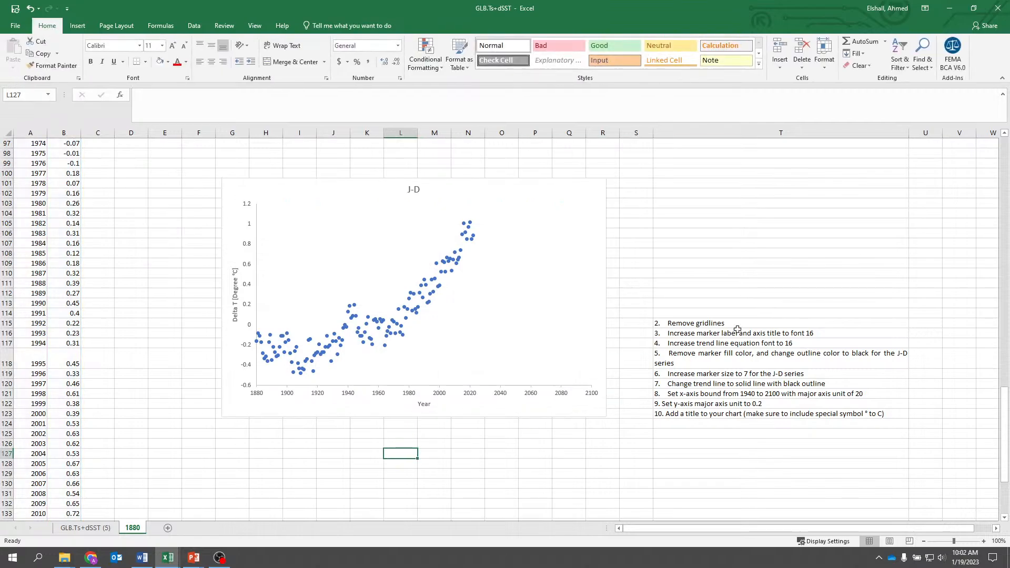
click(718, 322)
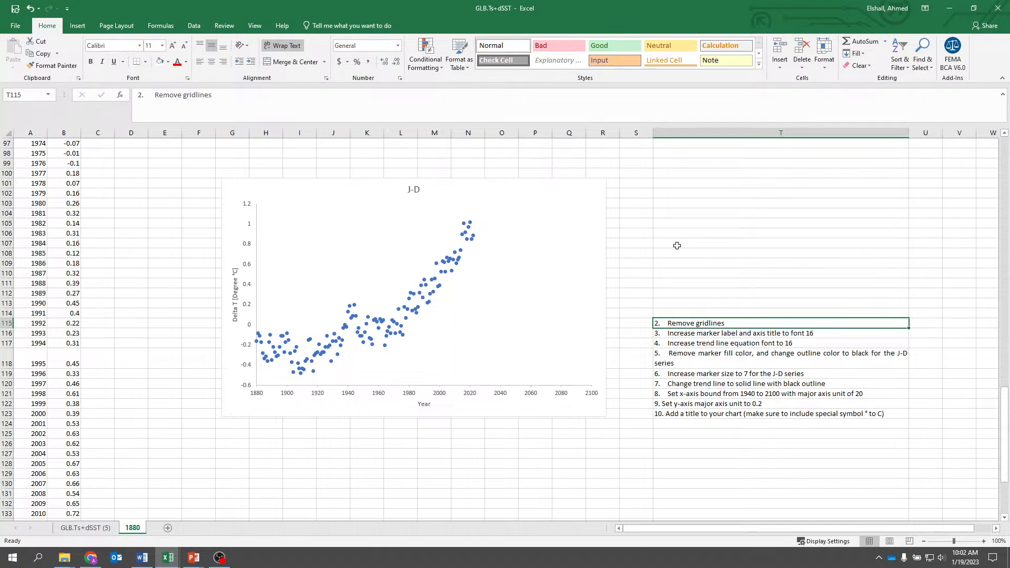
key(Delete)
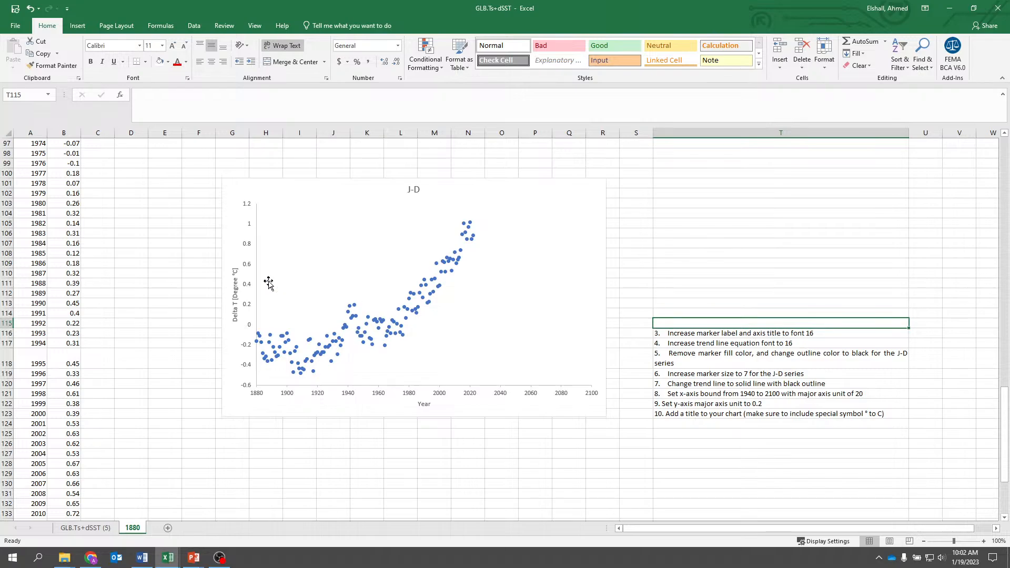
- Set the font size of the number labels on the vertical and horizontal chart axes to 16
click(246, 286)
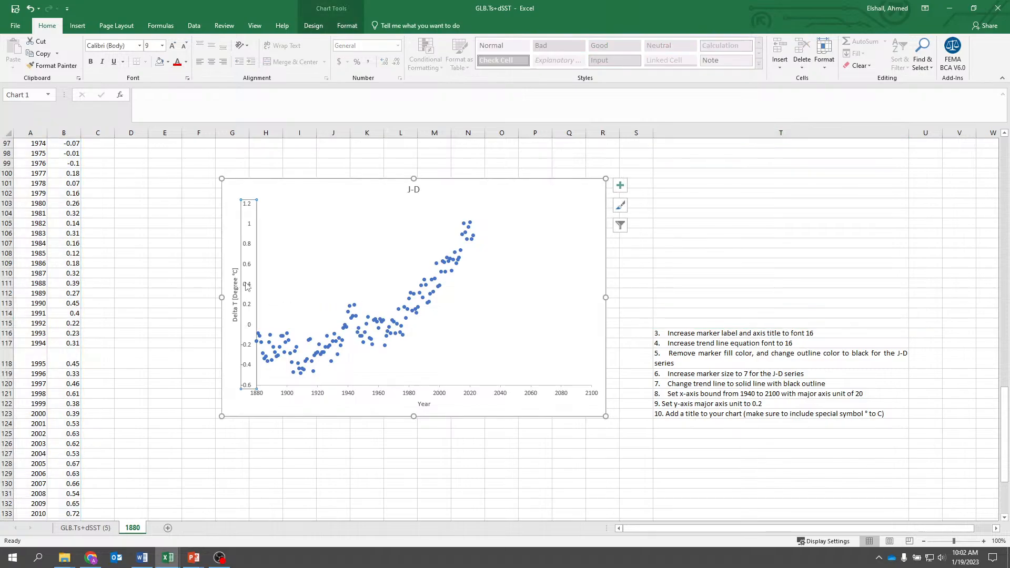
click(163, 47)
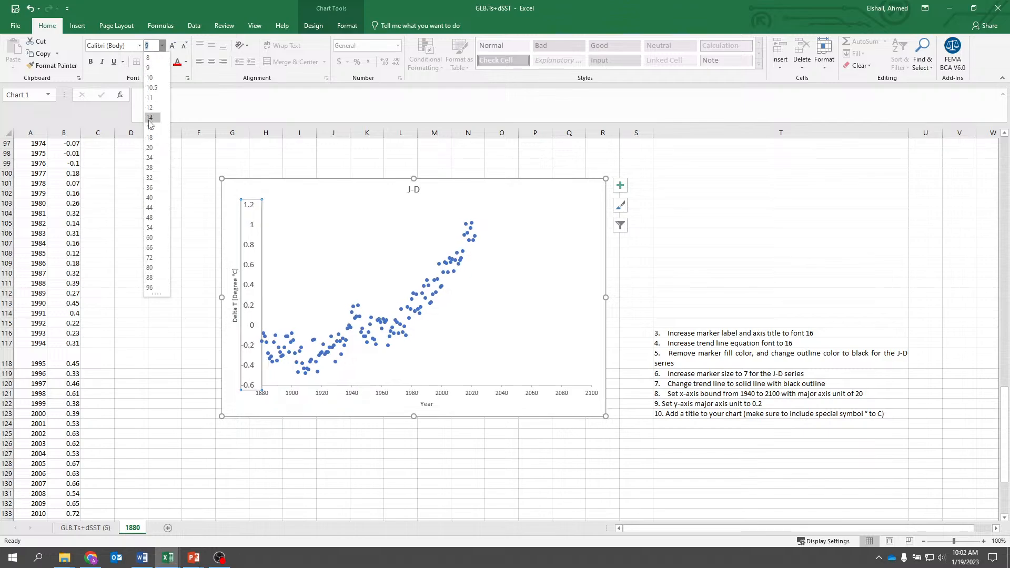
click(149, 128)
click(368, 393)
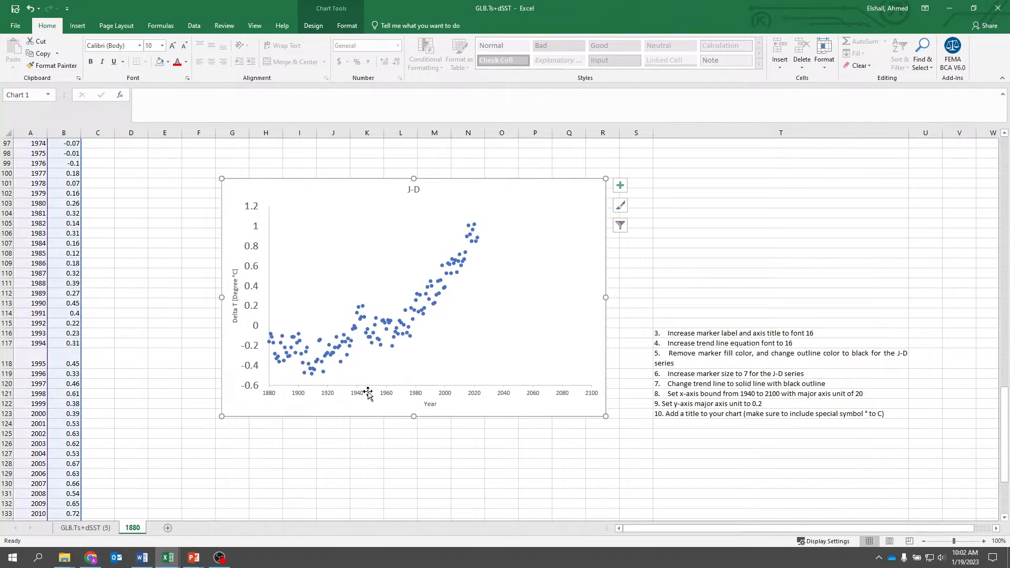
click(162, 46)
click(155, 130)
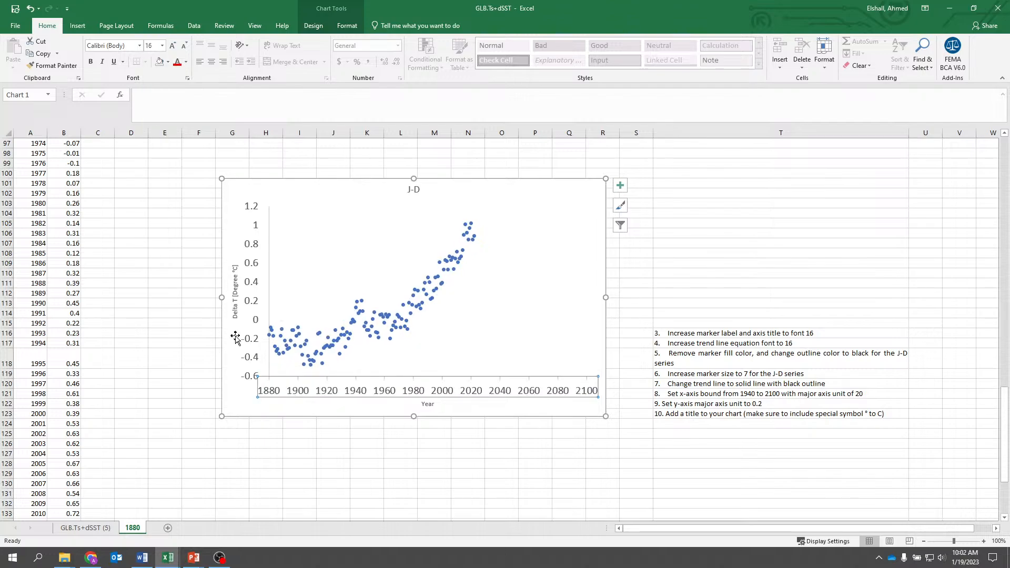
- Set the font size of both axis titles, "Delta T [Degree °C]" and "Year", to 16
click(235, 313)
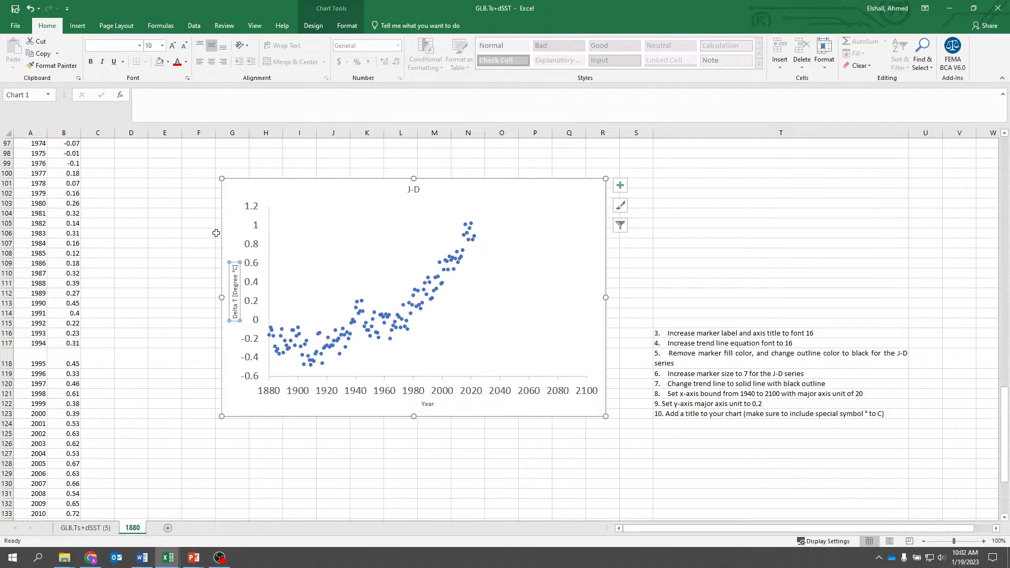
click(162, 46)
click(154, 128)
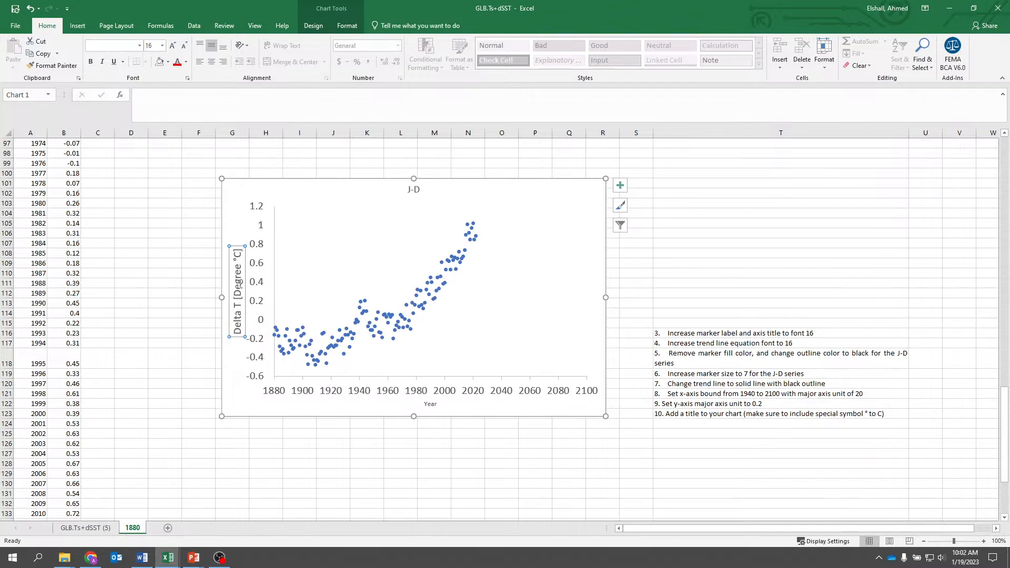
click(429, 404)
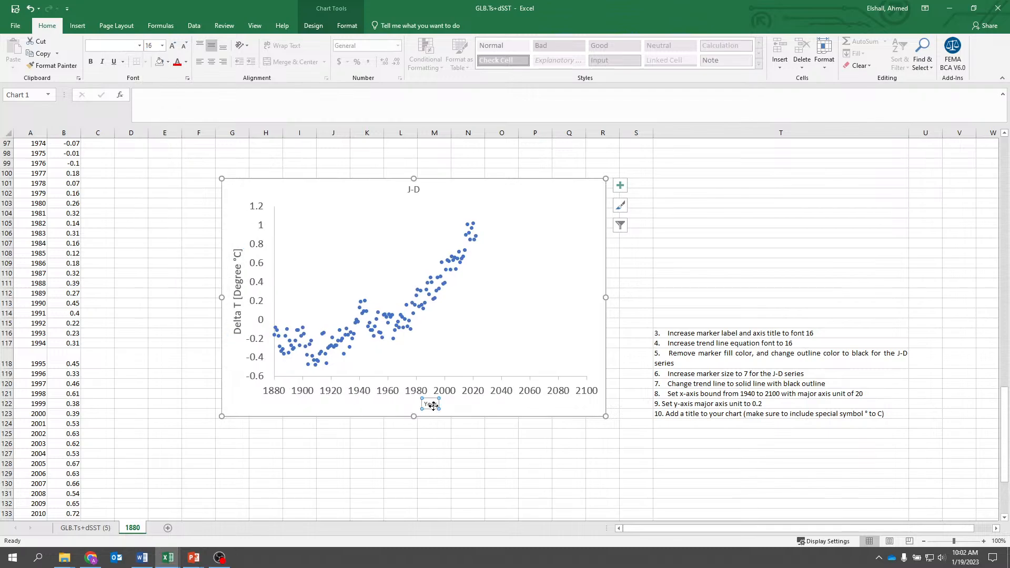
click(162, 45)
click(154, 128)
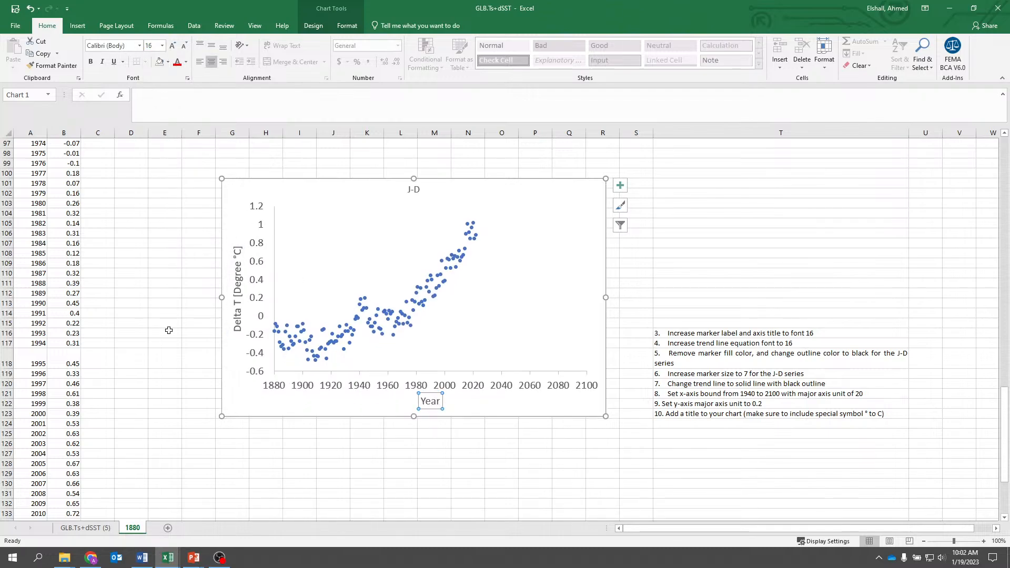
click(285, 457)
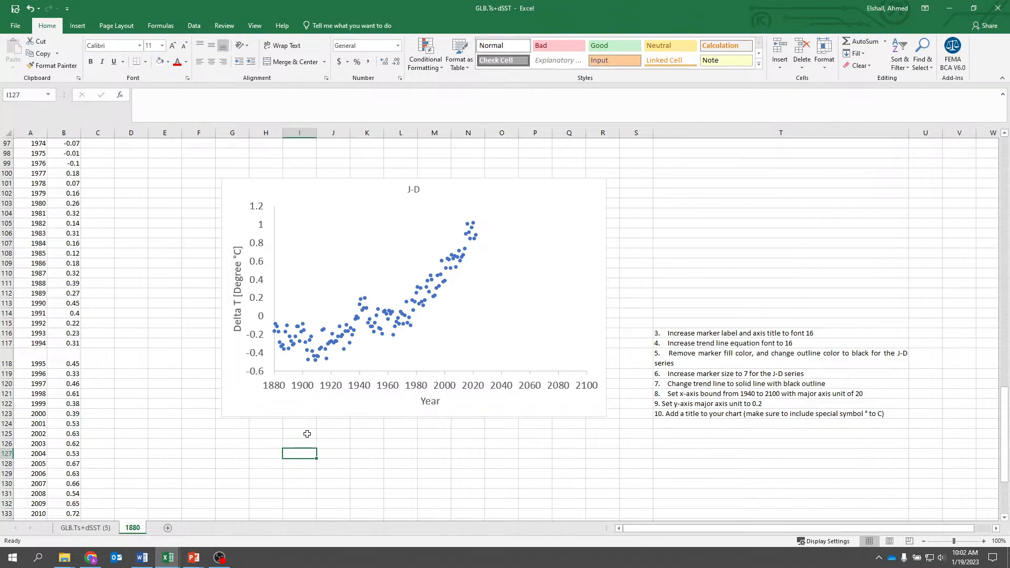
- Move the chart slightly up and left so it starts at column F, and clear instruction 3 from cell T116
drag(270, 181, 230, 170)
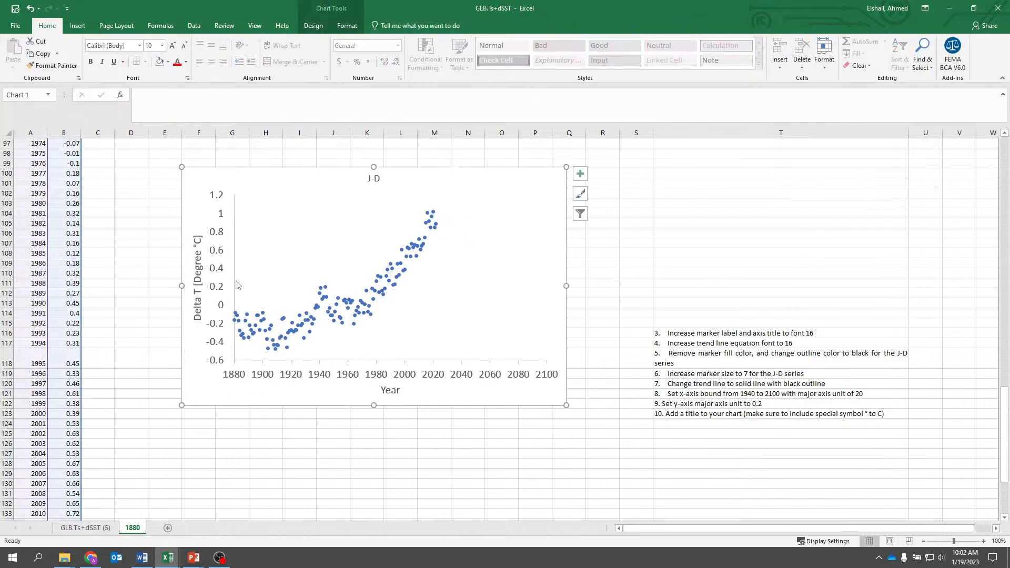
click(309, 435)
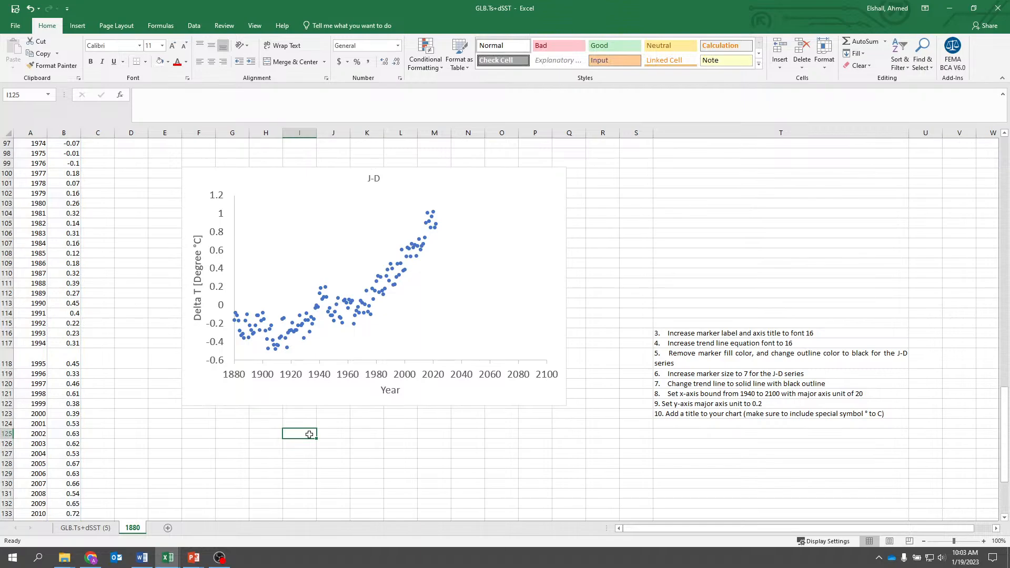
click(698, 332)
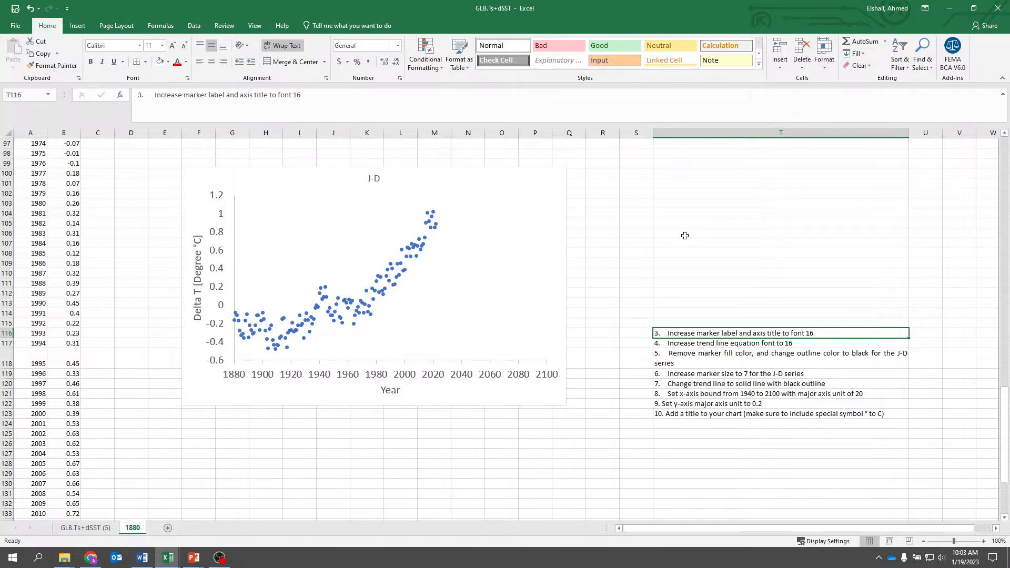
key(Delete)
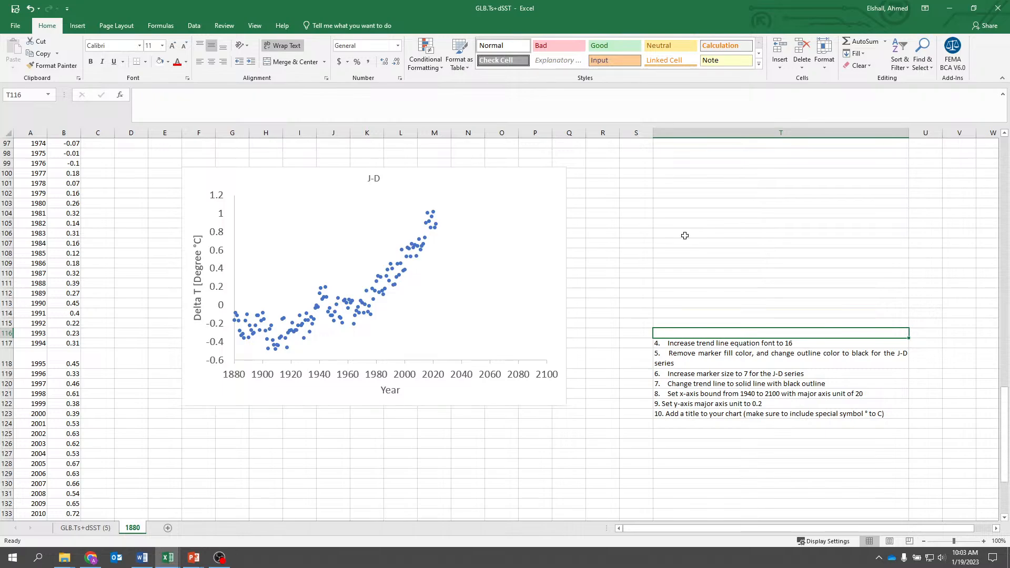
- Add a linear trendline to the J-D series and display its equation and R-squared value on the chart
key(Down)
click(349, 306)
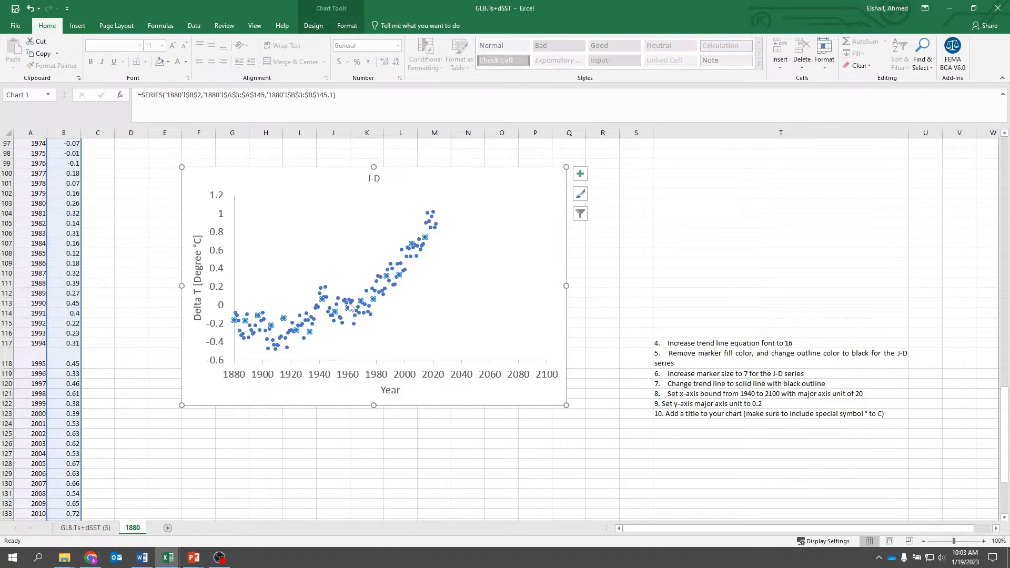
right_click(349, 306)
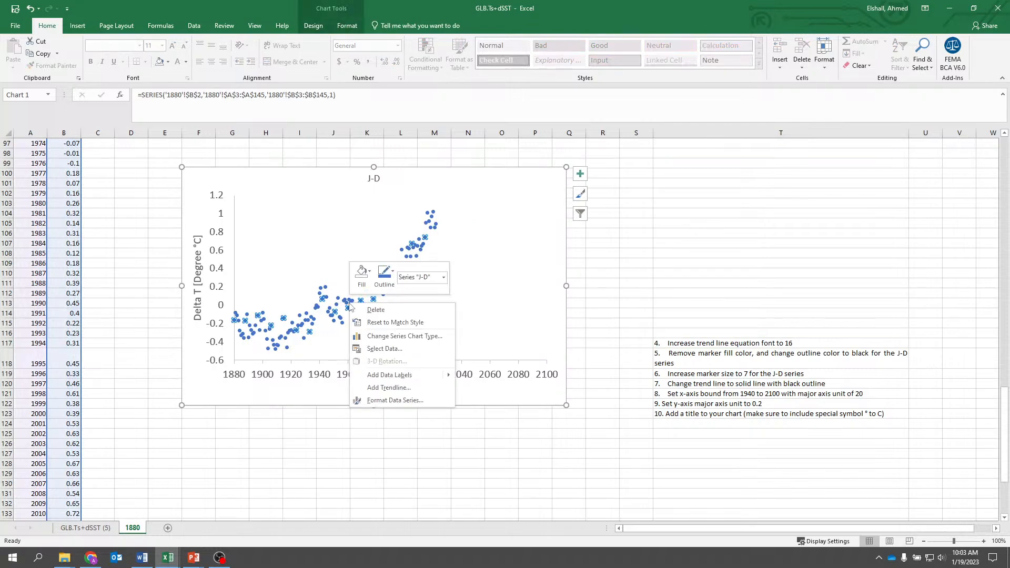
click(388, 387)
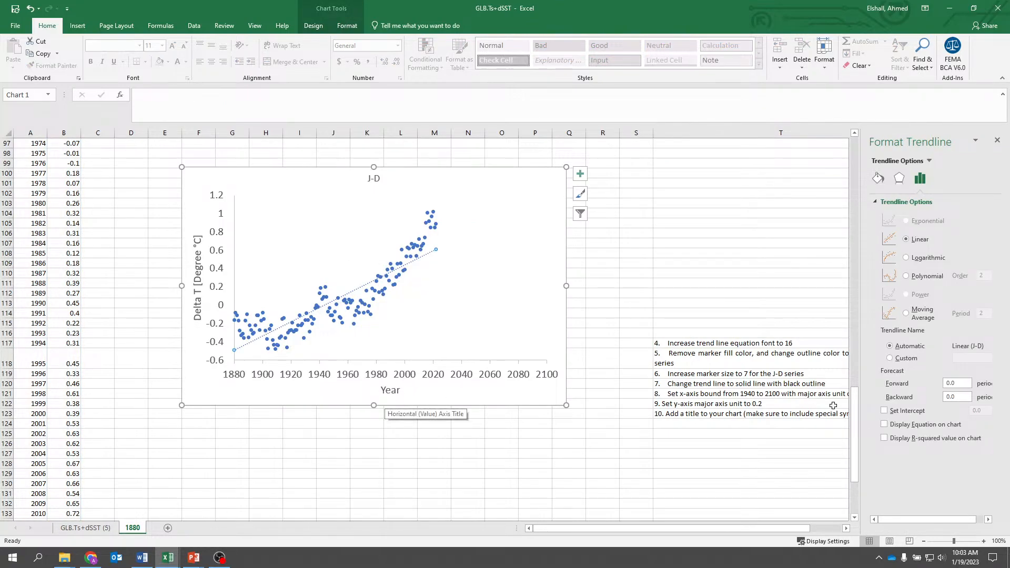
click(885, 425)
click(885, 439)
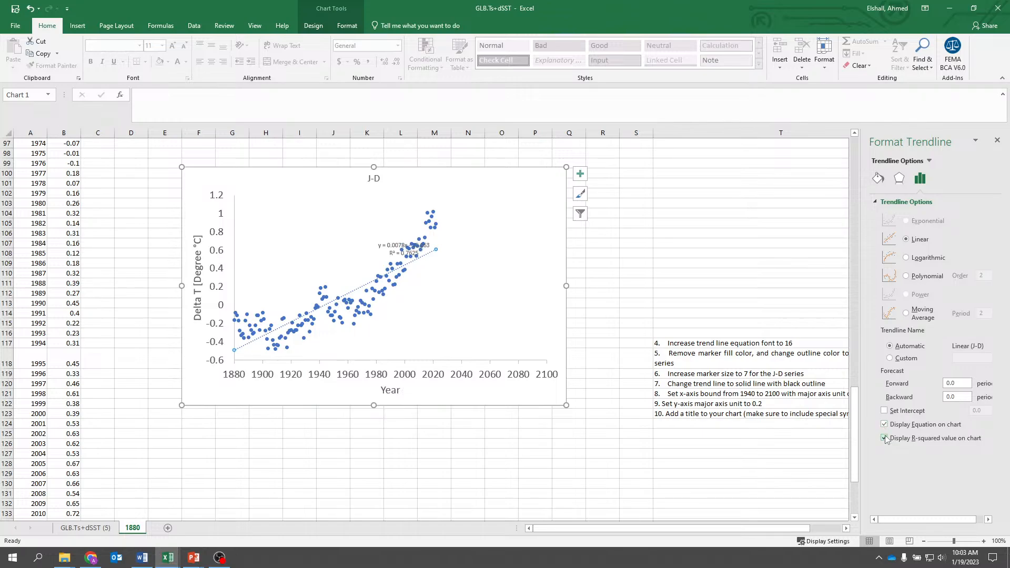
click(997, 140)
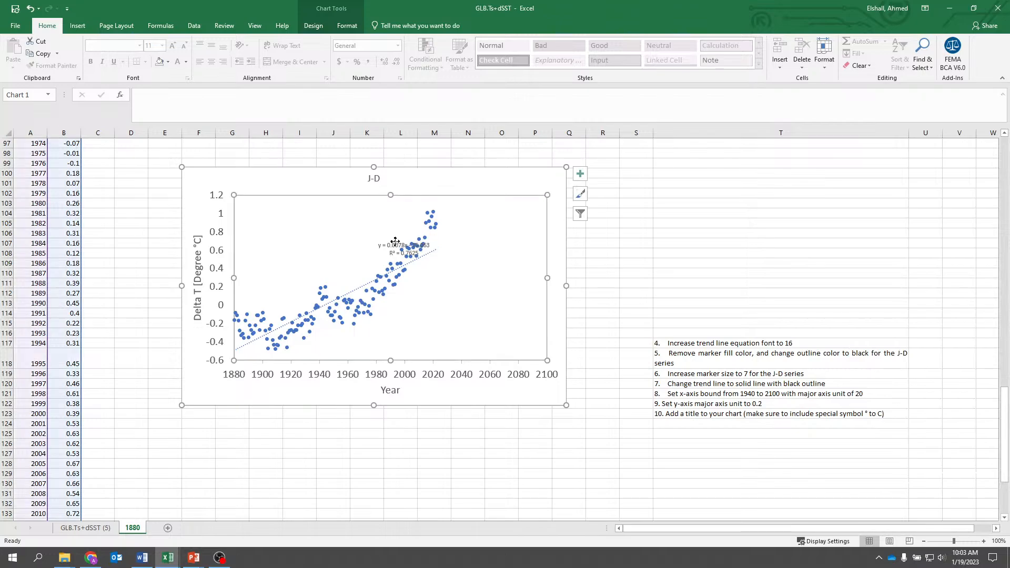
- Move the trendline equation label to the upper-left area of the plot and set its font size to 16
drag(395, 238, 323, 223)
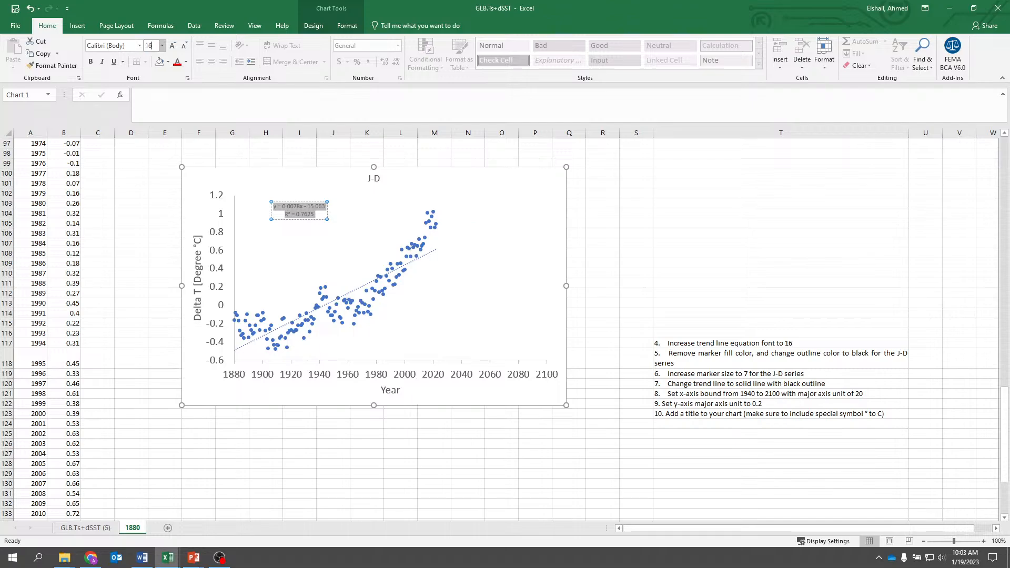
text(16)
key(Return)
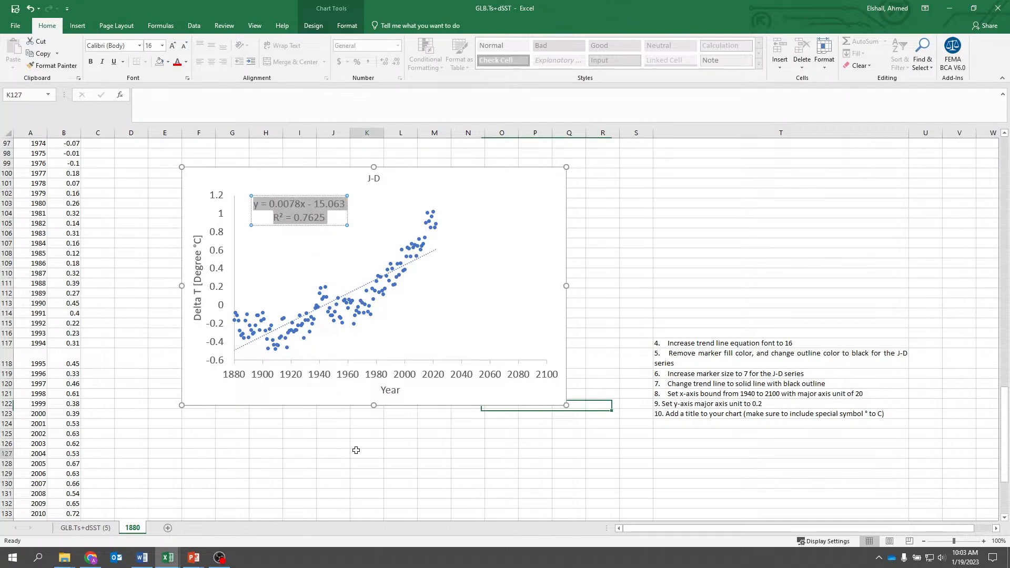
click(356, 450)
- Reposition the enlarged trendline equation label clear of the vertical axis and clear instruction 4 from cell T117
click(301, 193)
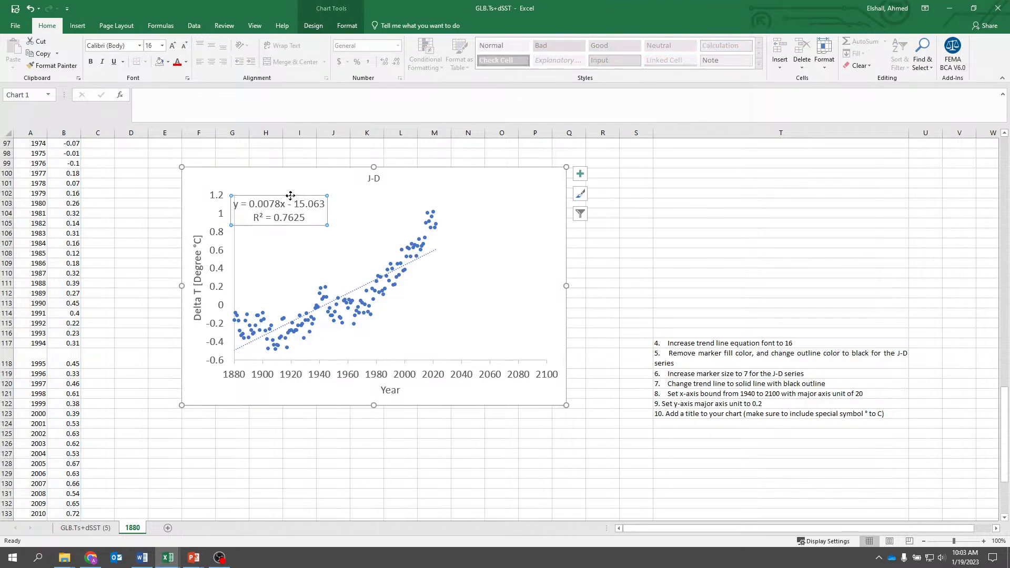
drag(301, 193, 343, 193)
click(326, 472)
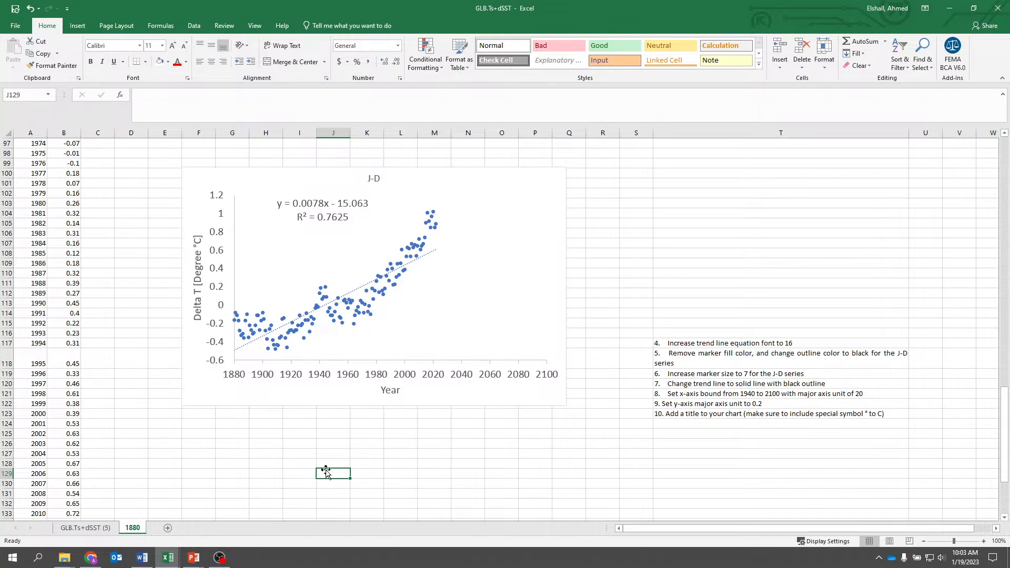
click(681, 346)
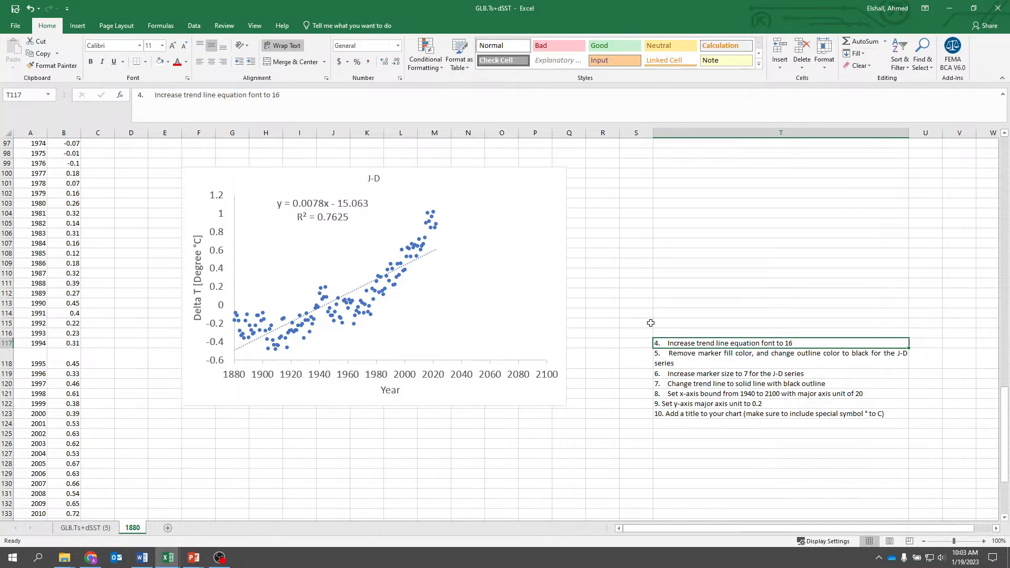
key(Delete)
- Give the markers of the J-D series a solid black border
click(371, 317)
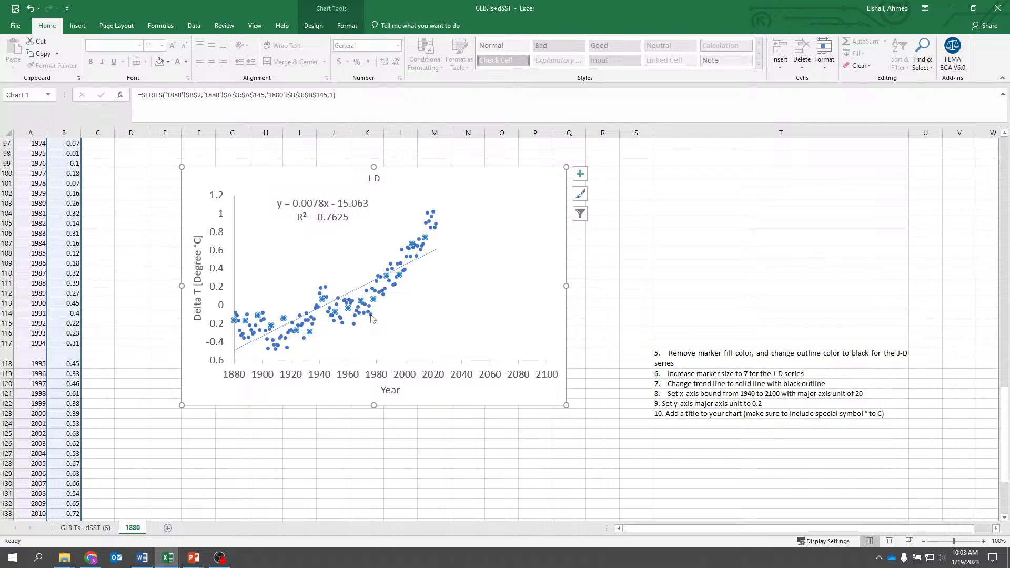
right_click(371, 317)
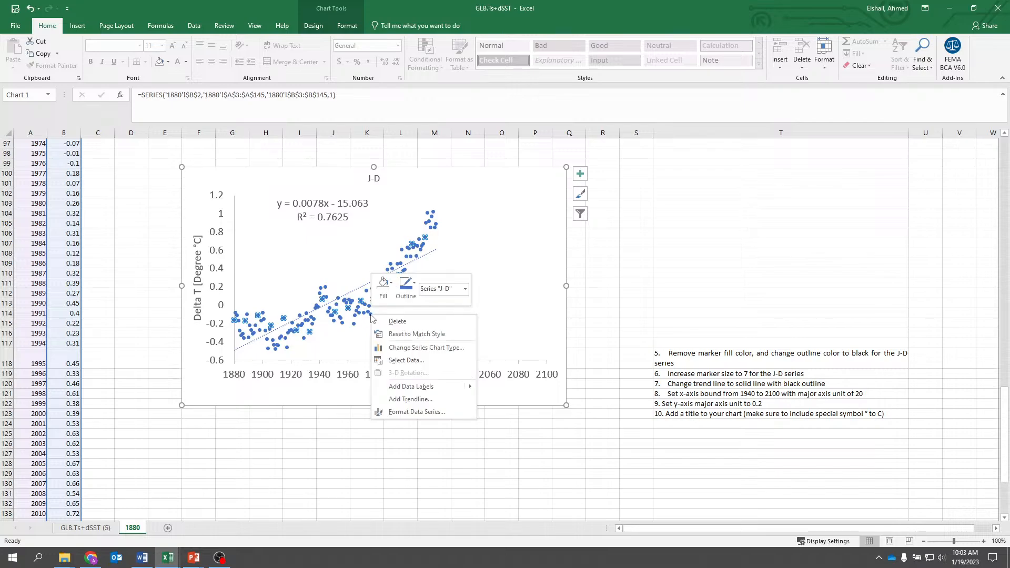
click(417, 412)
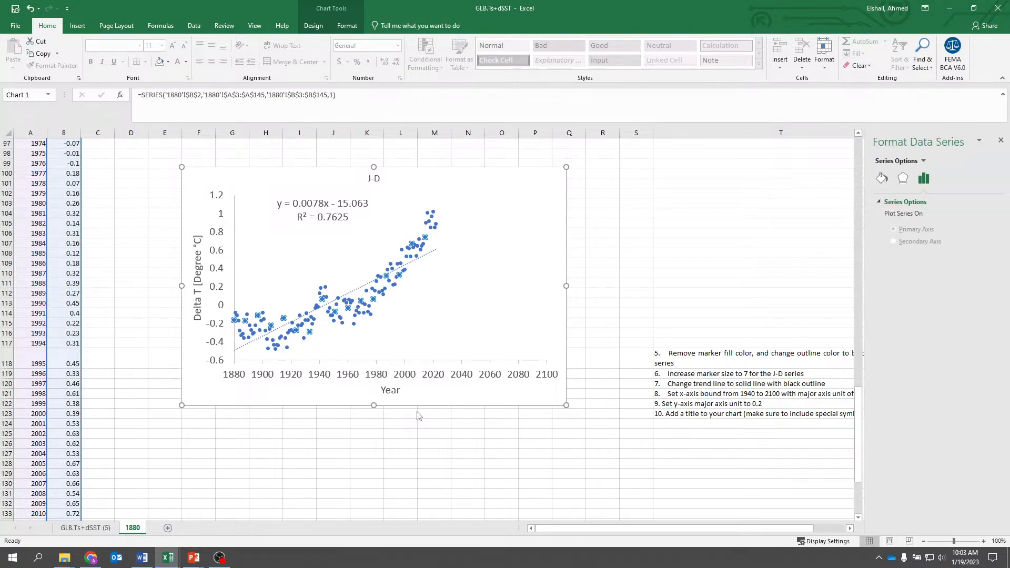
click(874, 183)
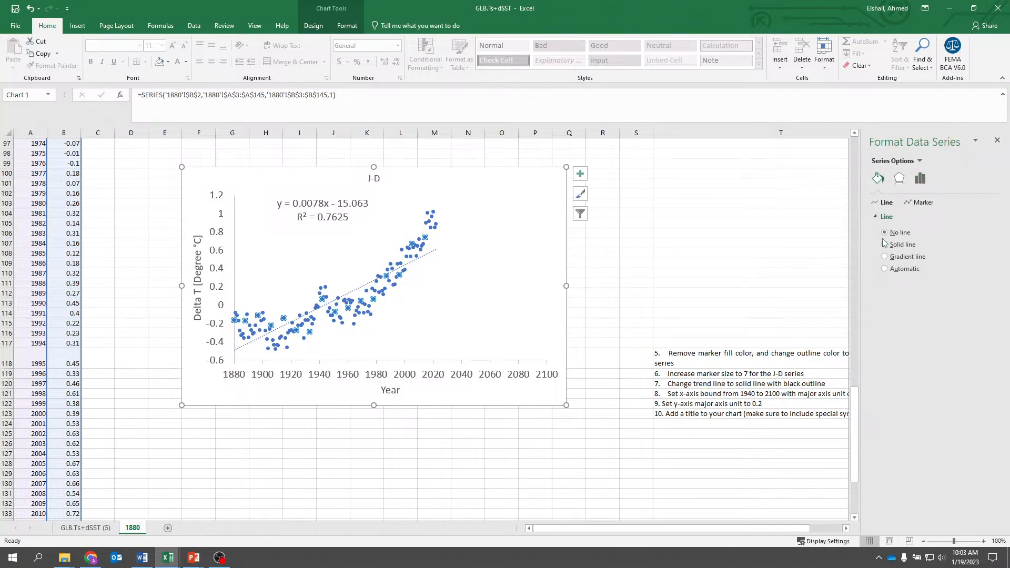
click(928, 205)
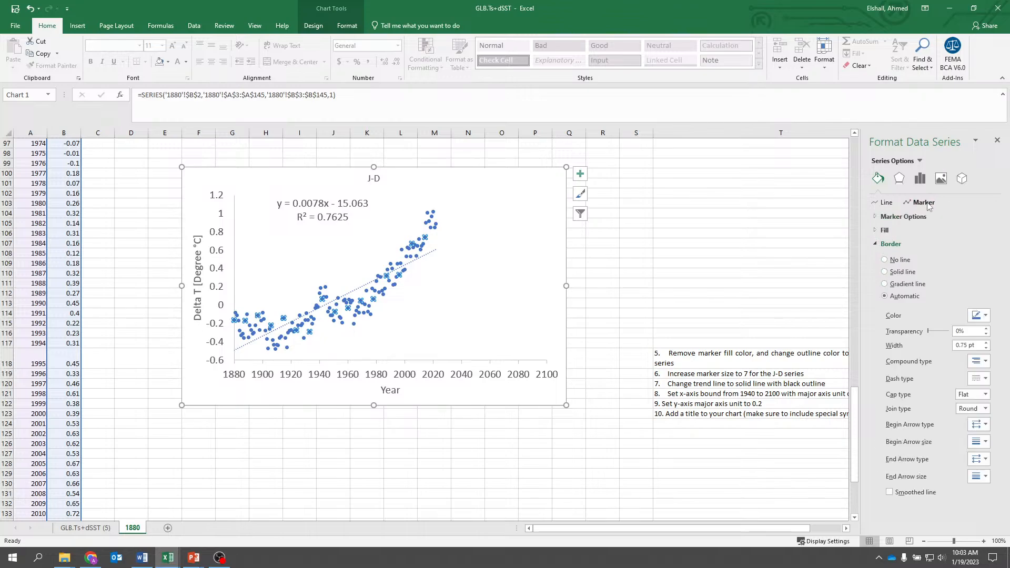
click(886, 272)
click(979, 316)
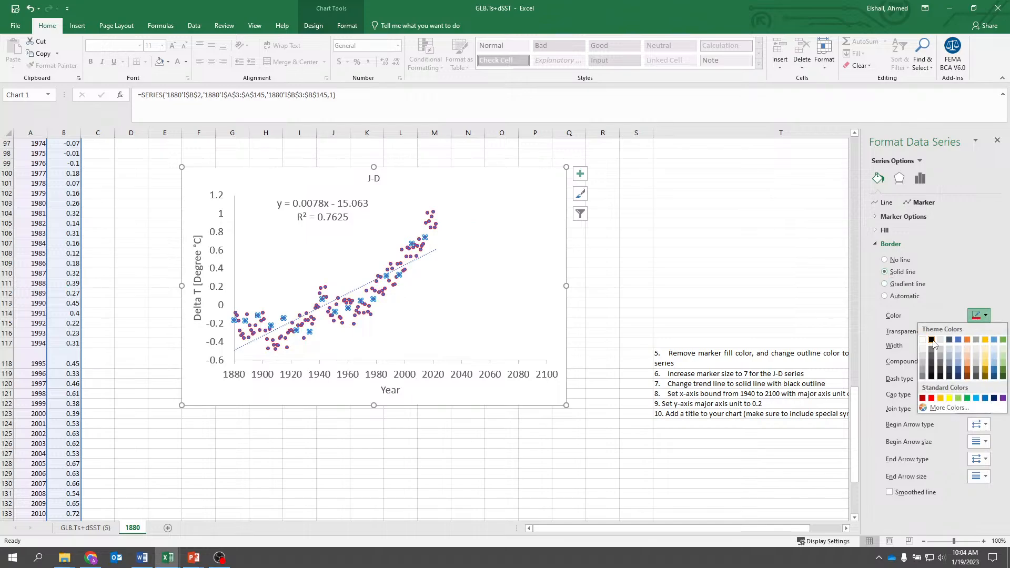
click(931, 339)
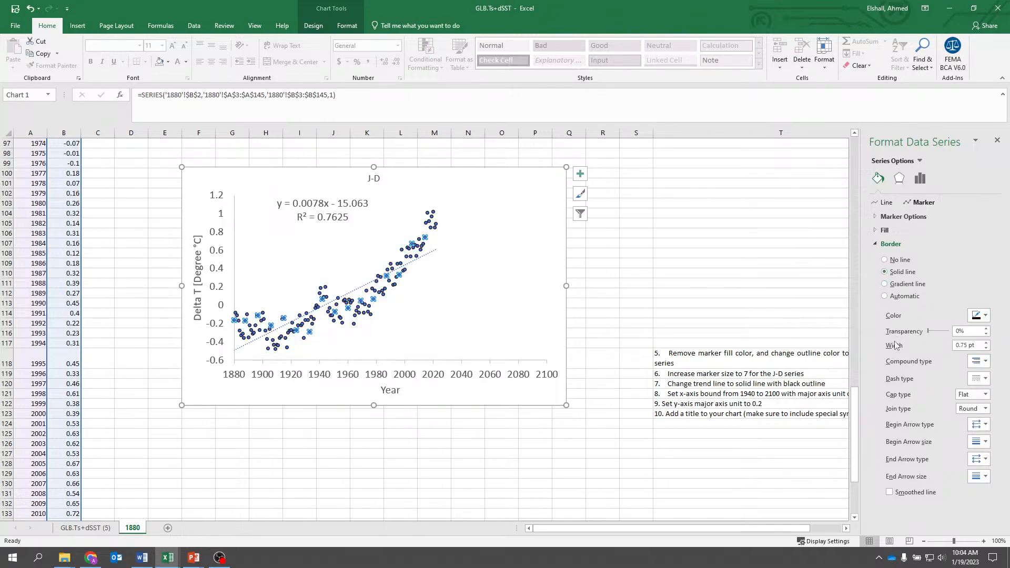
- Remove the fill color from the J-D series markers
click(883, 232)
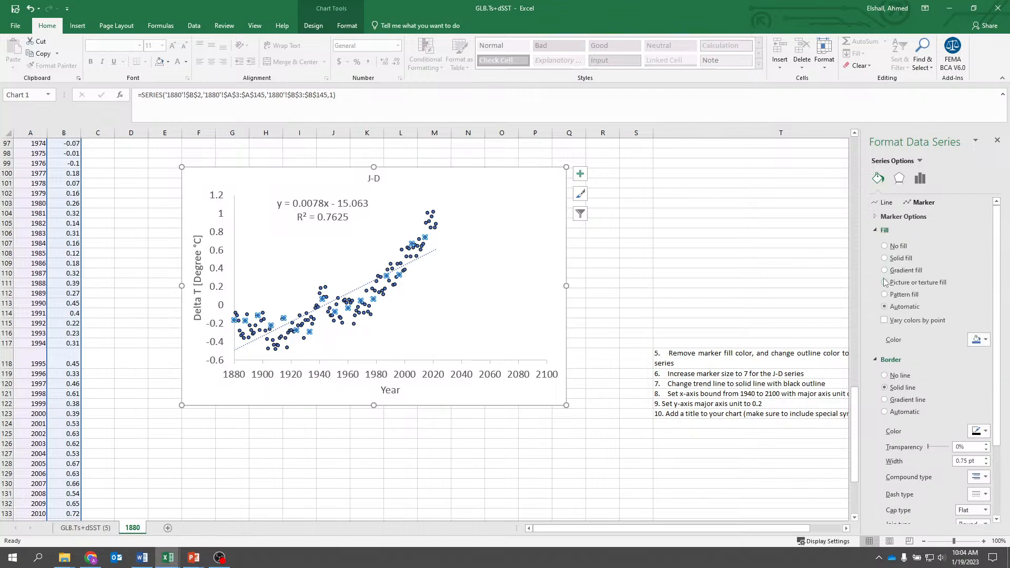
click(602, 292)
click(419, 480)
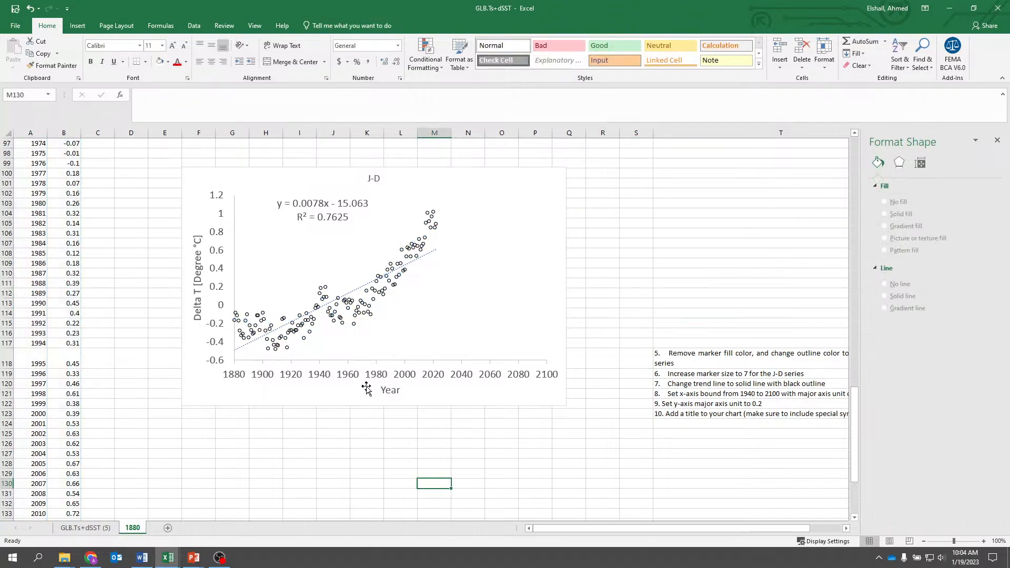
- Change the line color of the chart's linear trendline to black
click(432, 254)
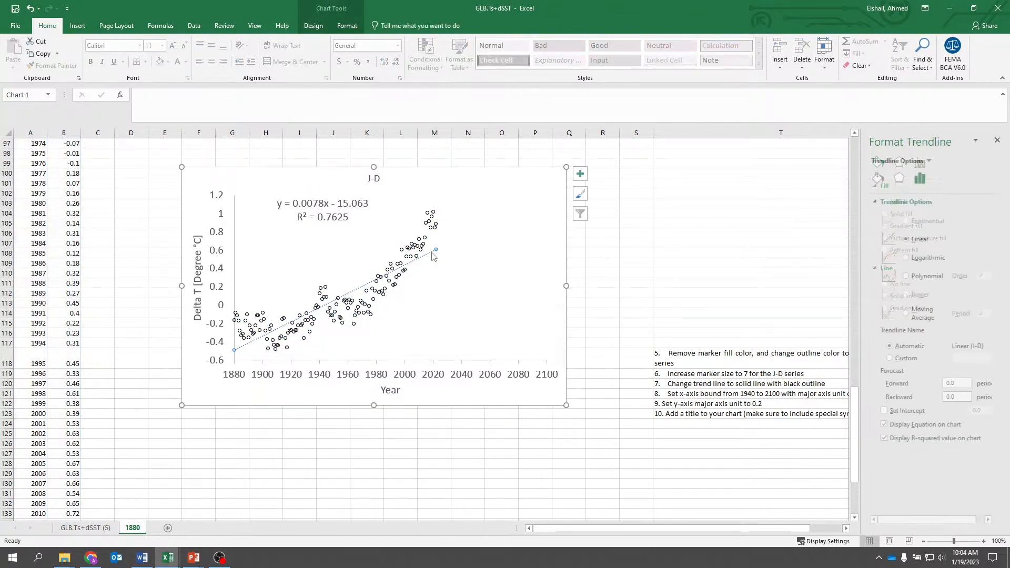
click(878, 178)
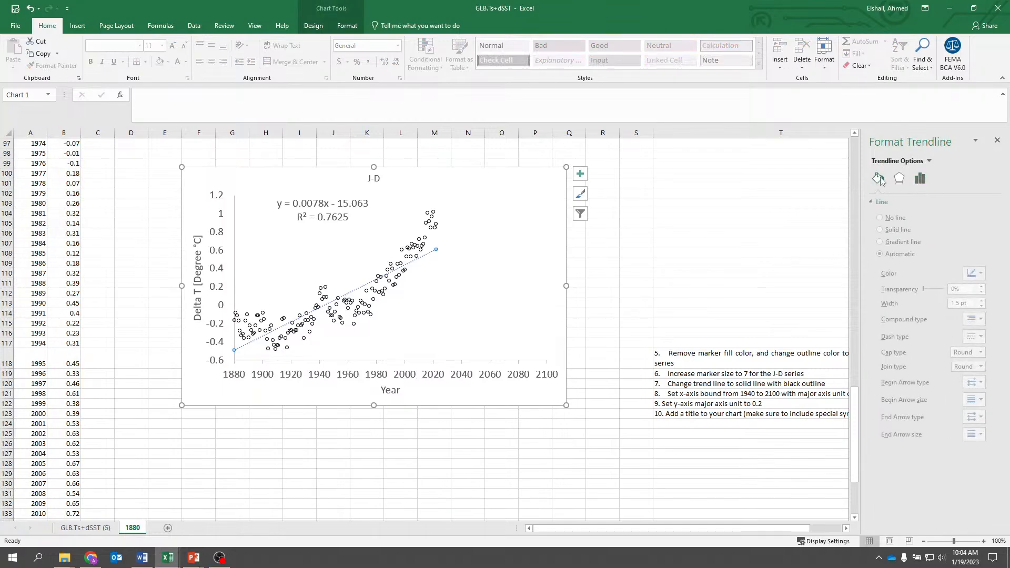
click(887, 202)
click(969, 274)
click(932, 298)
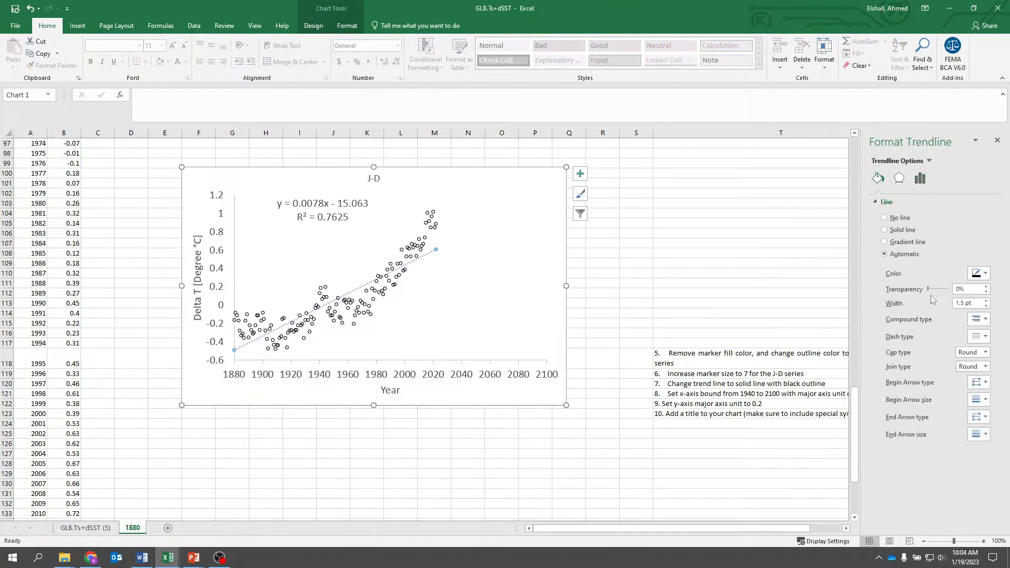
click(740, 285)
click(465, 480)
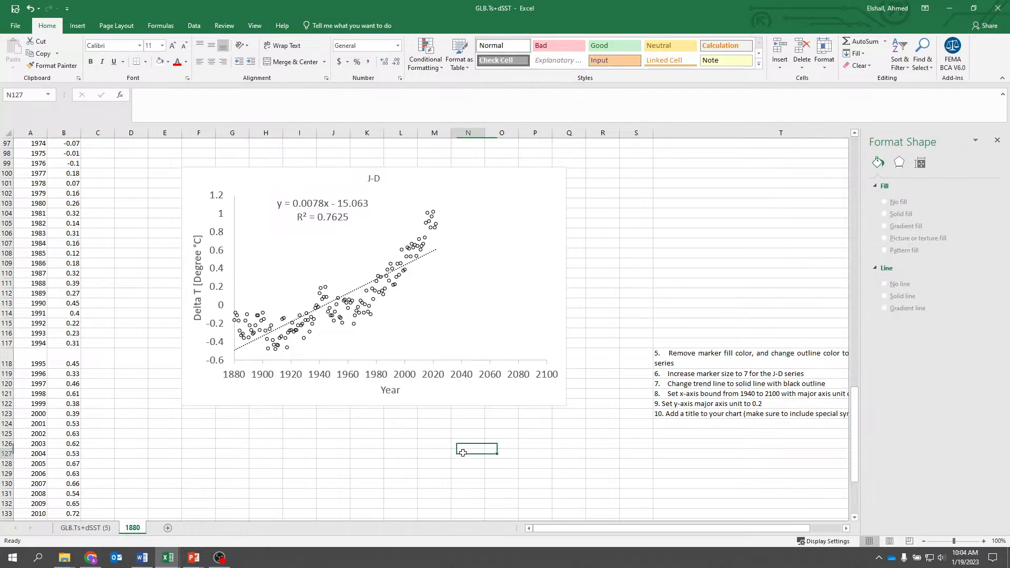
click(495, 378)
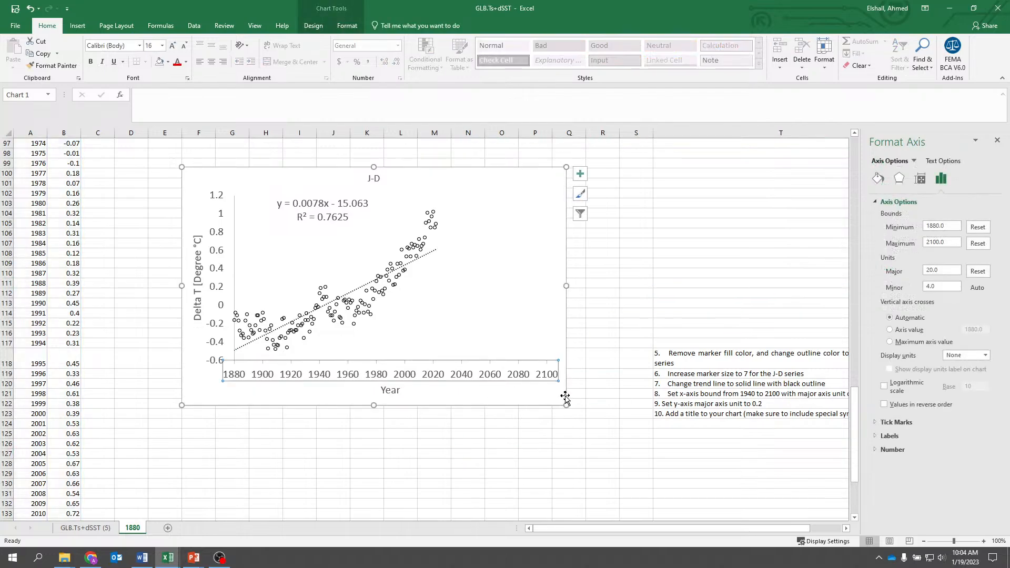
click(533, 473)
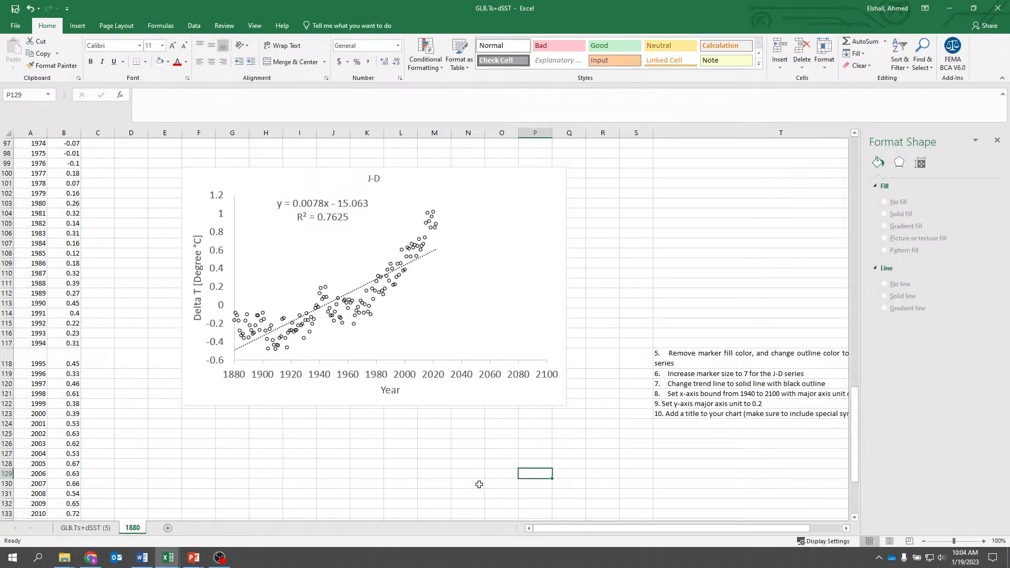
click(233, 223)
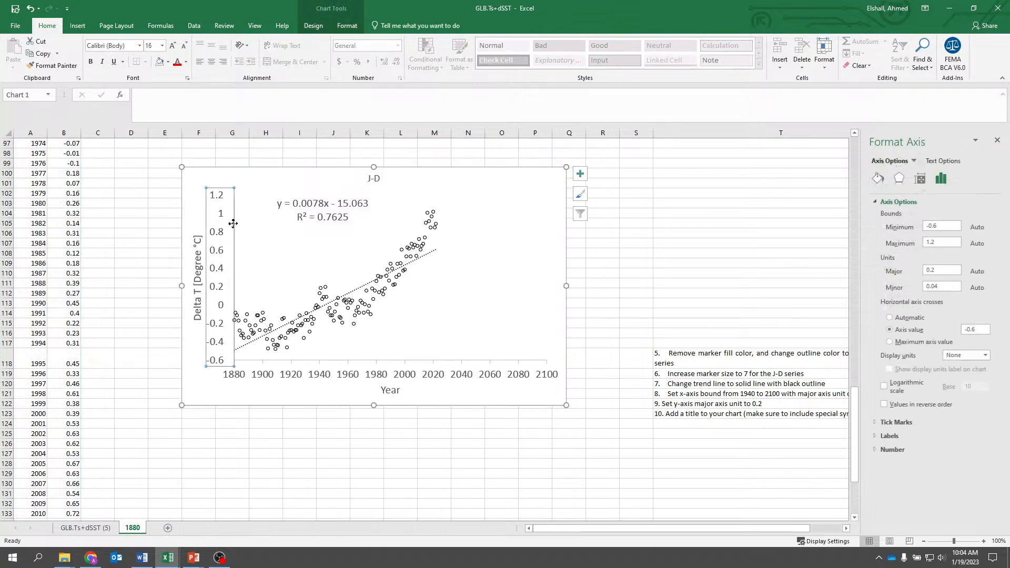
click(531, 445)
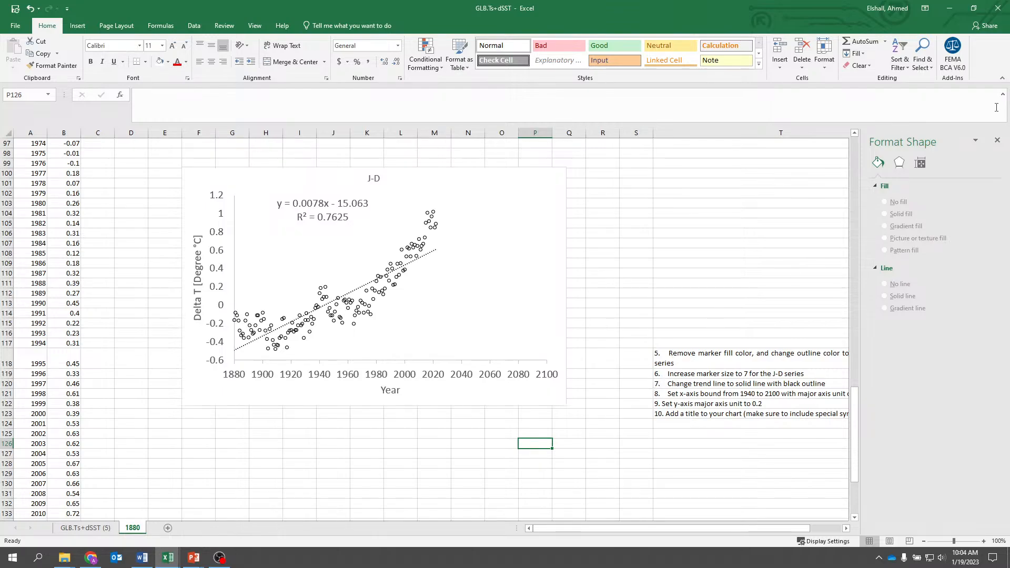
- Close the formatting pane and clear instruction 5, about marker fill and outline color, from cell T118
click(997, 139)
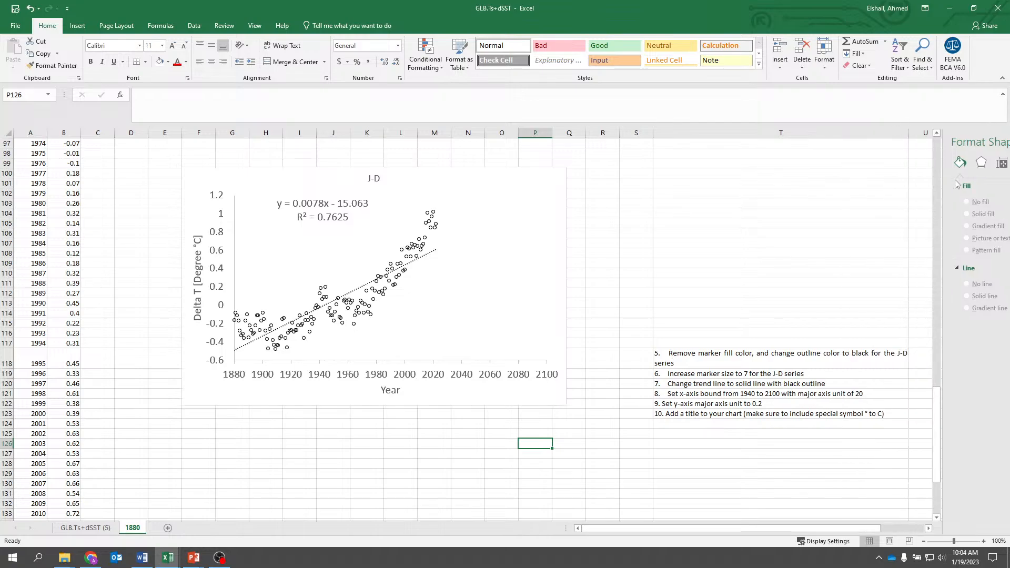
click(747, 355)
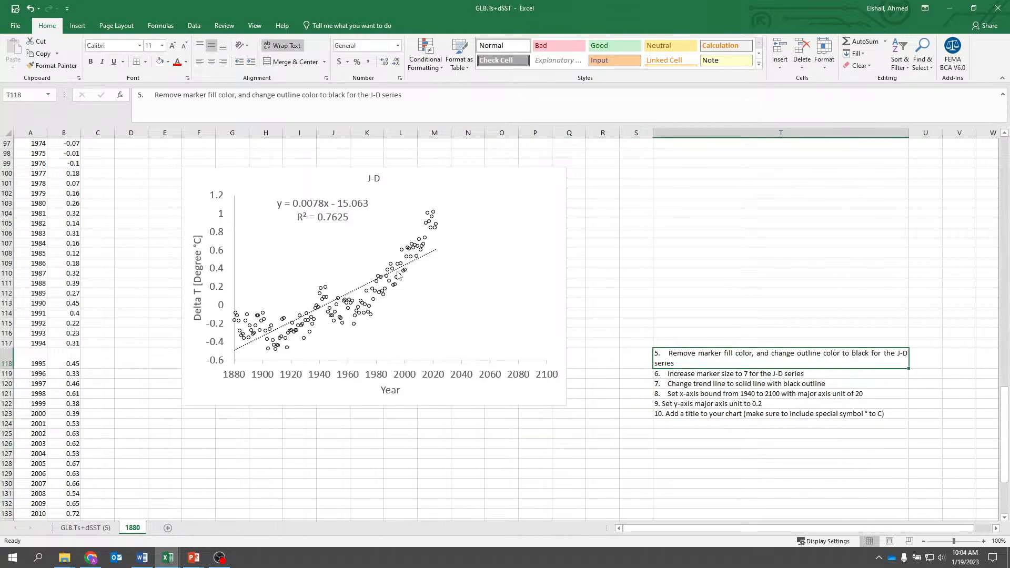
key(Delete)
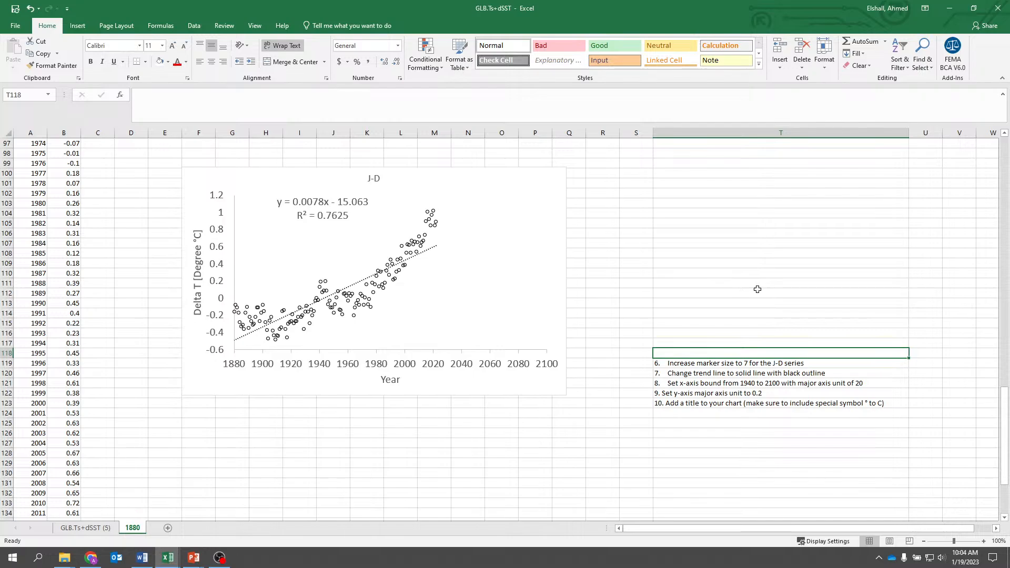
key(Down)
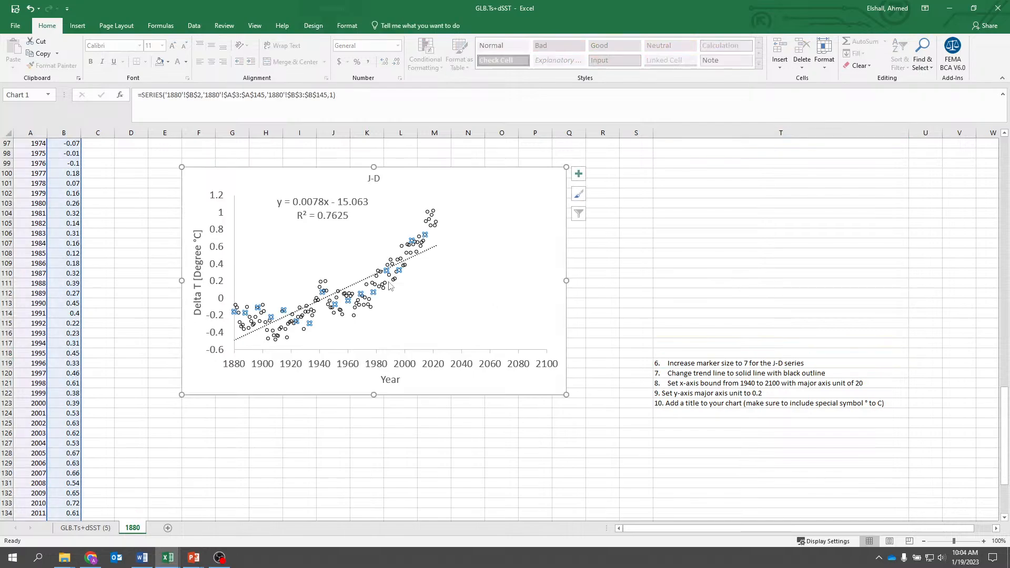
- Switch the J-D series markers from automatic to the built-in circle type
click(397, 284)
right_click(397, 284)
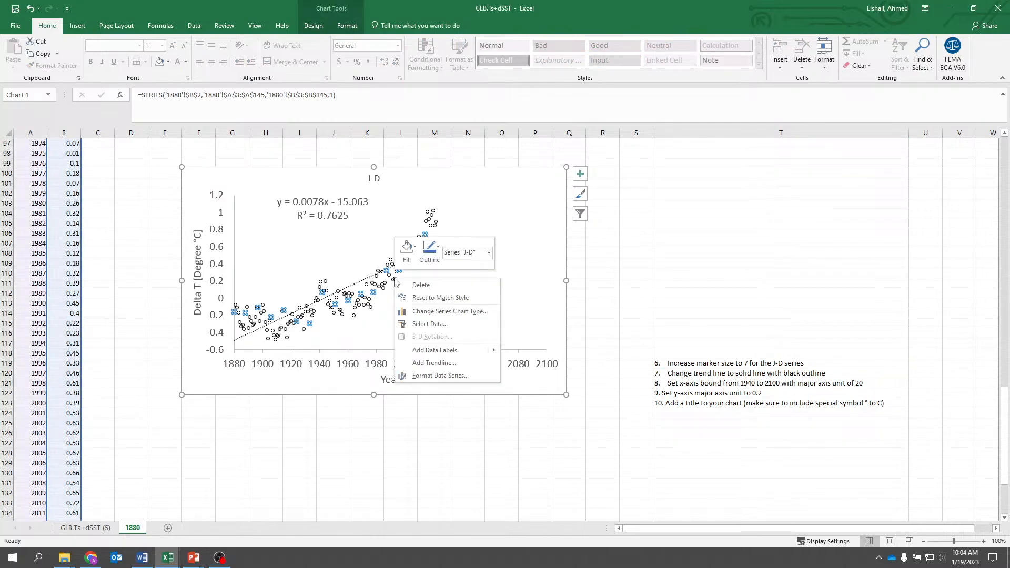
click(430, 377)
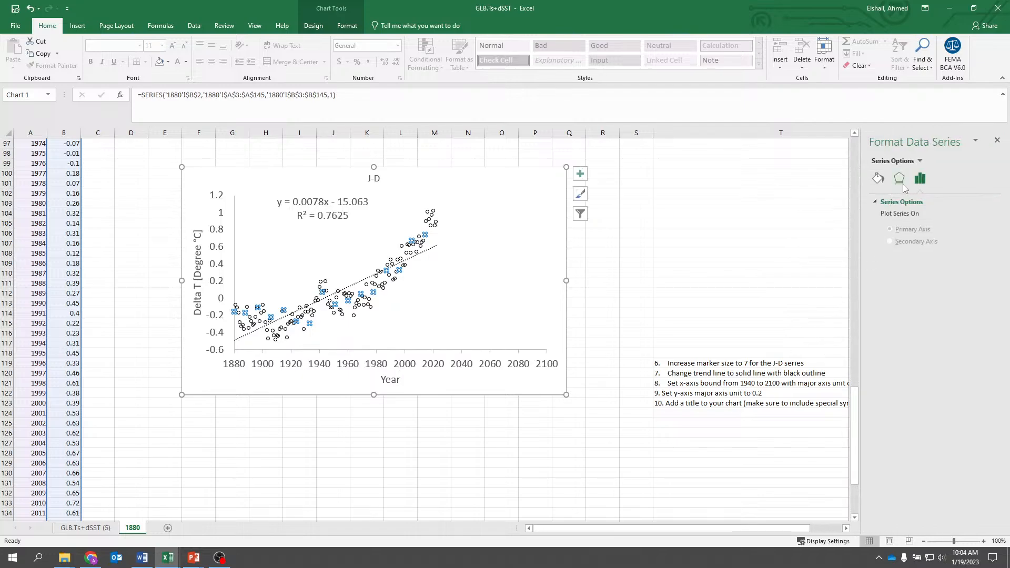
click(880, 181)
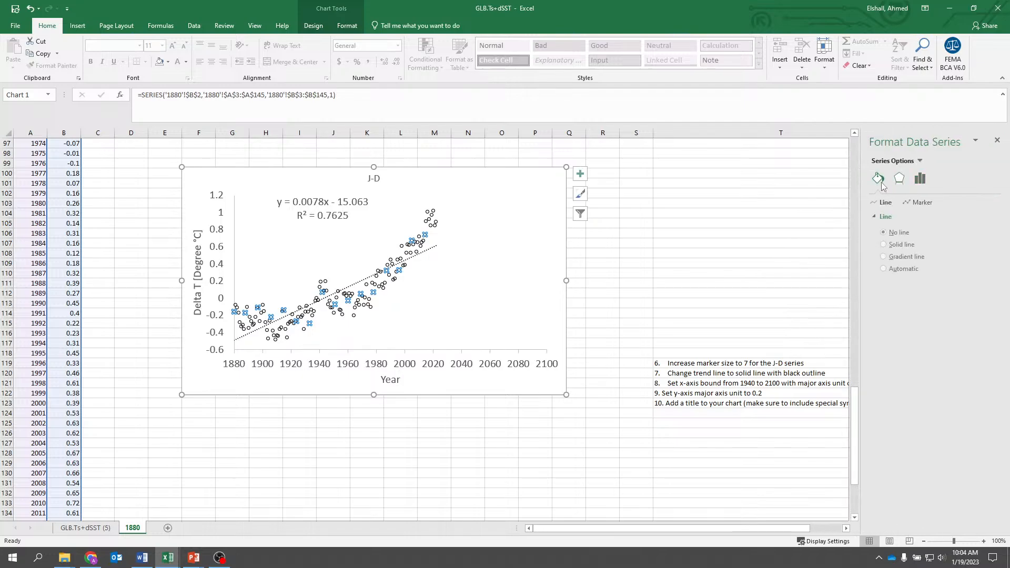
click(919, 202)
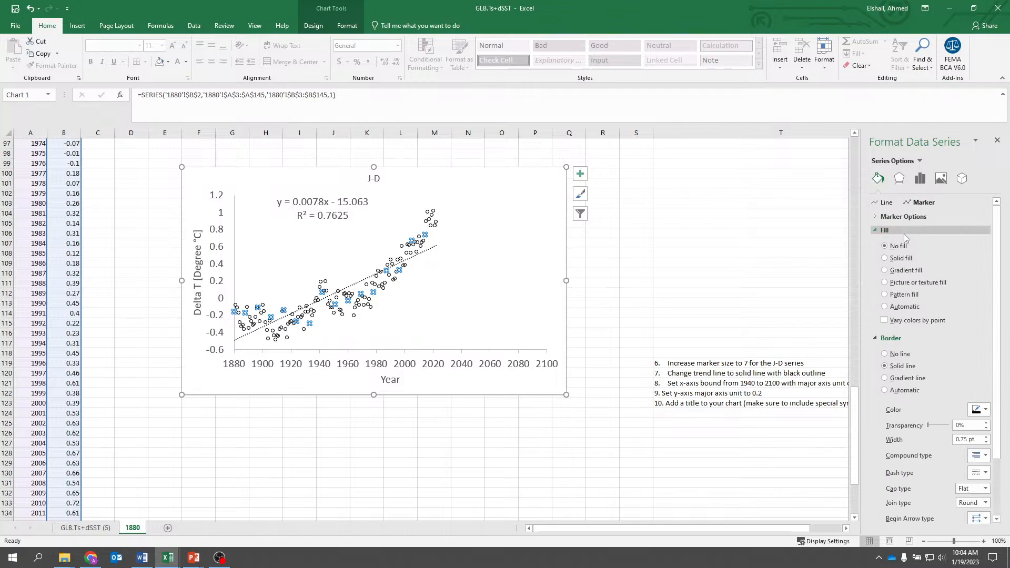
click(880, 230)
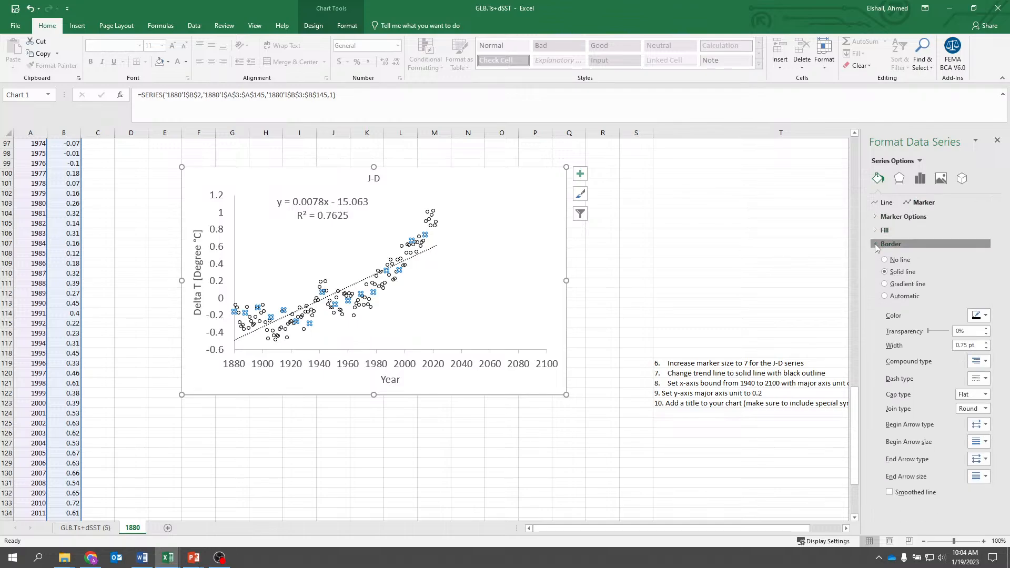
click(879, 243)
click(877, 218)
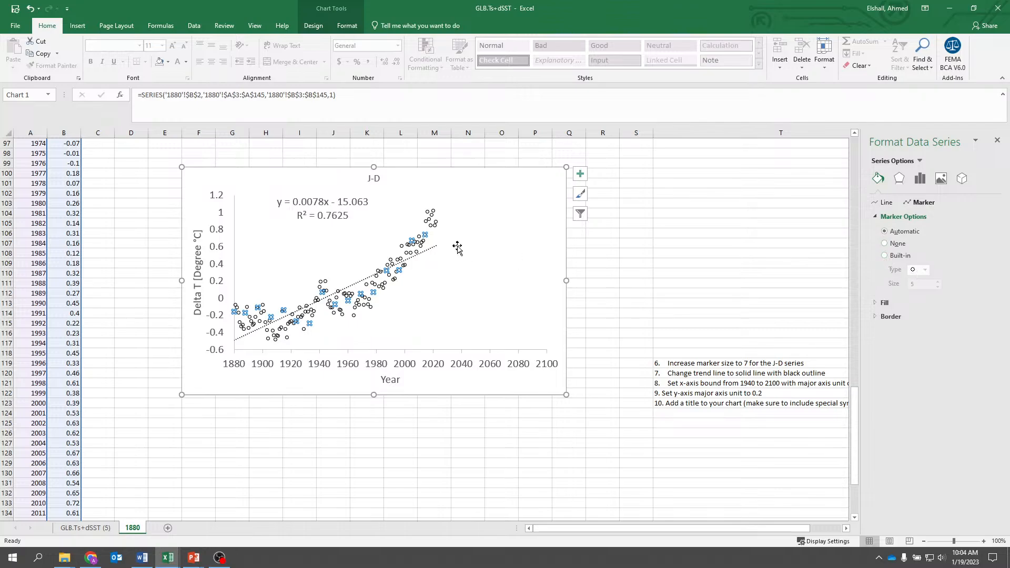
click(886, 256)
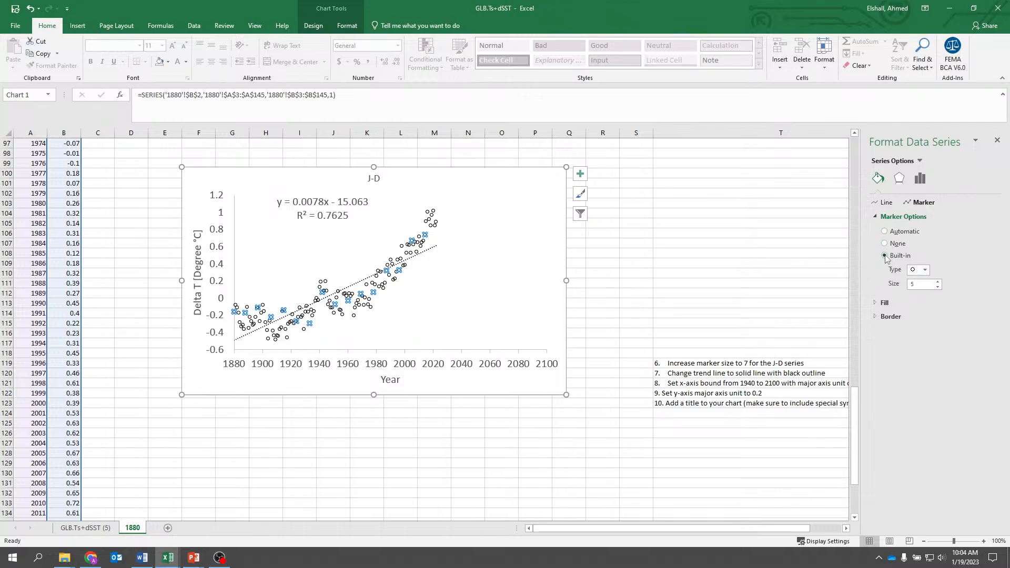
click(914, 270)
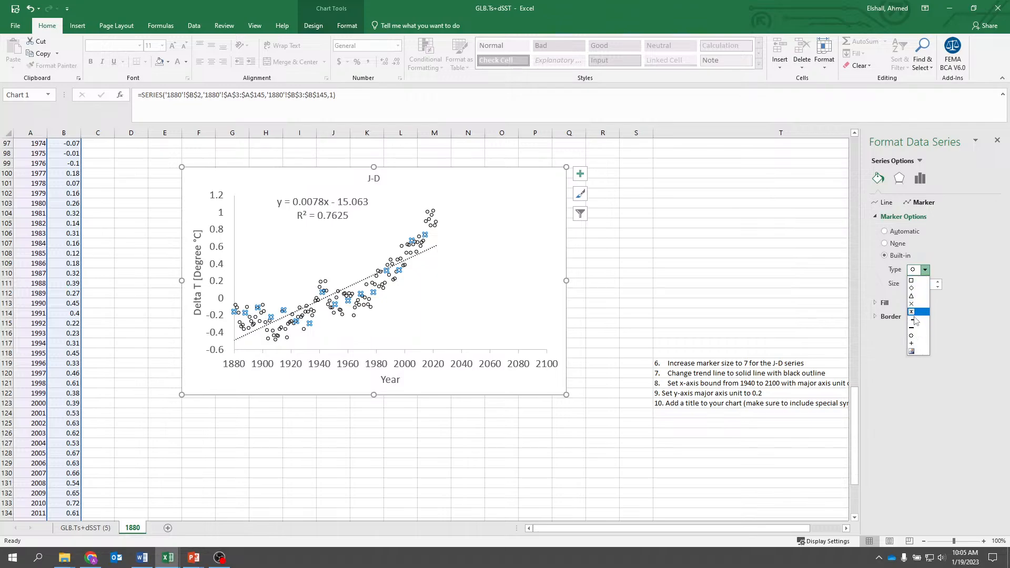
click(915, 336)
- Increase the marker size of the J-D series to 7
click(937, 282)
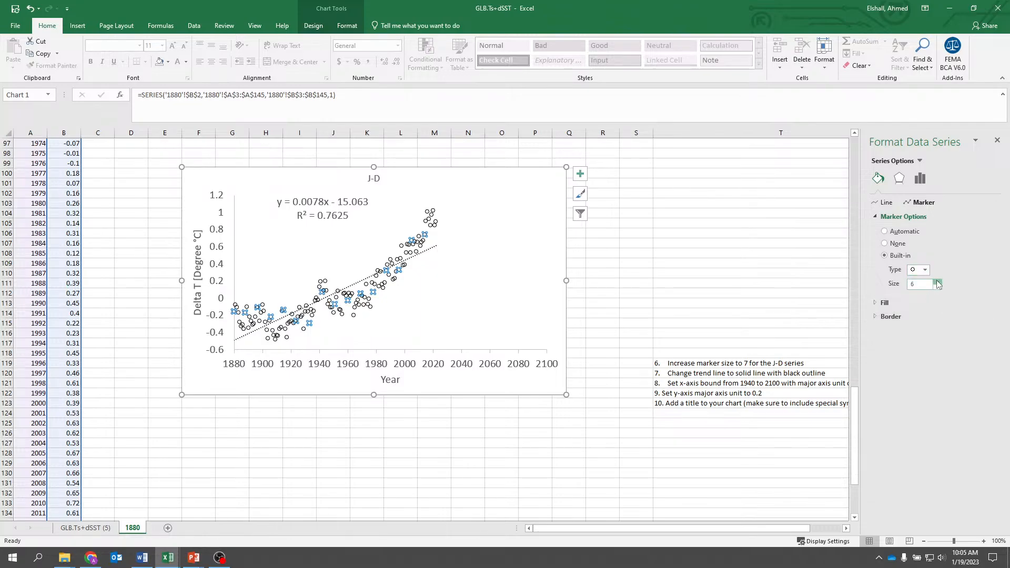
click(938, 282)
click(706, 285)
click(414, 500)
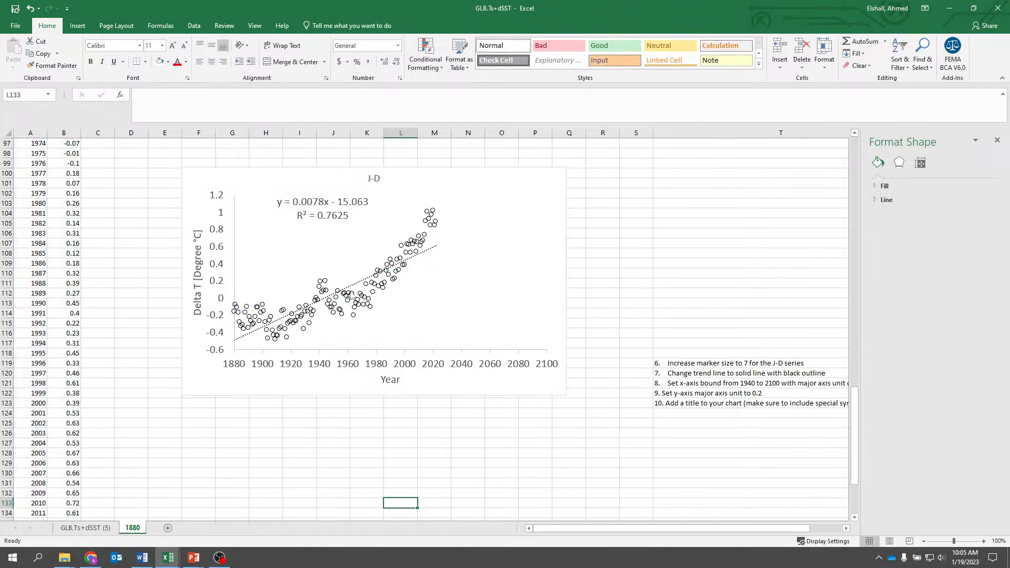
- Reduce the marker size of the J-D series by one increment
click(408, 250)
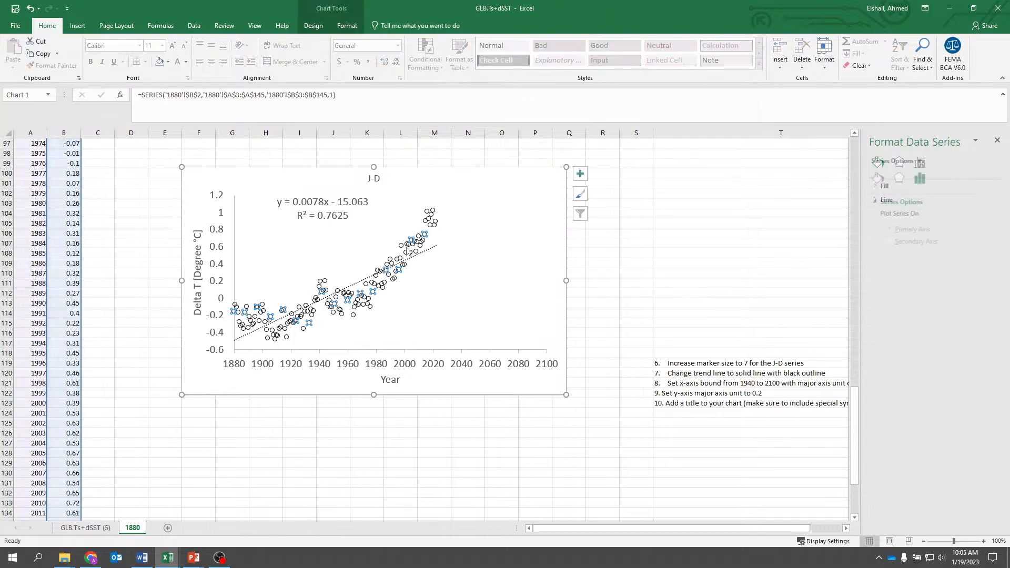
click(881, 184)
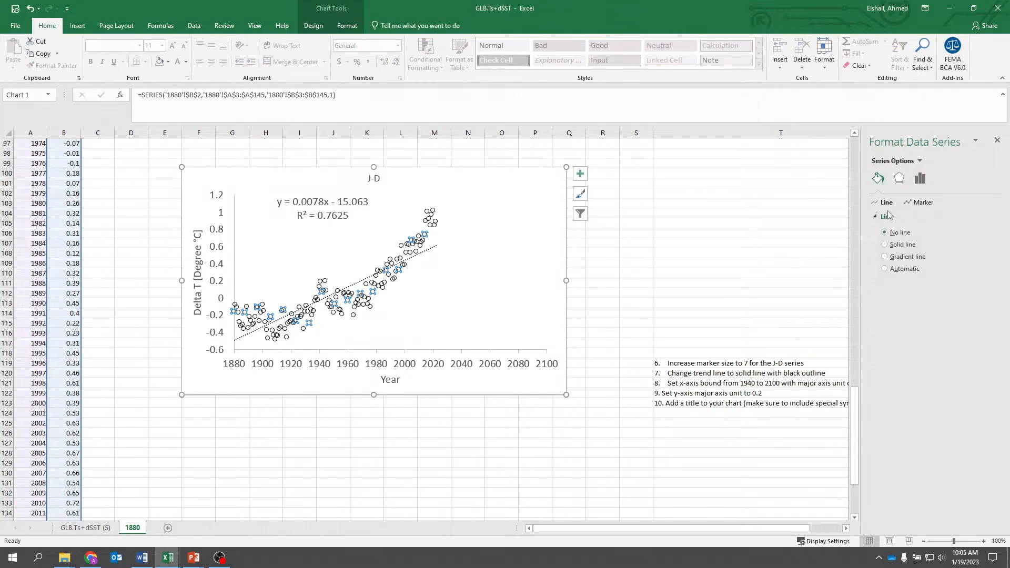
click(917, 203)
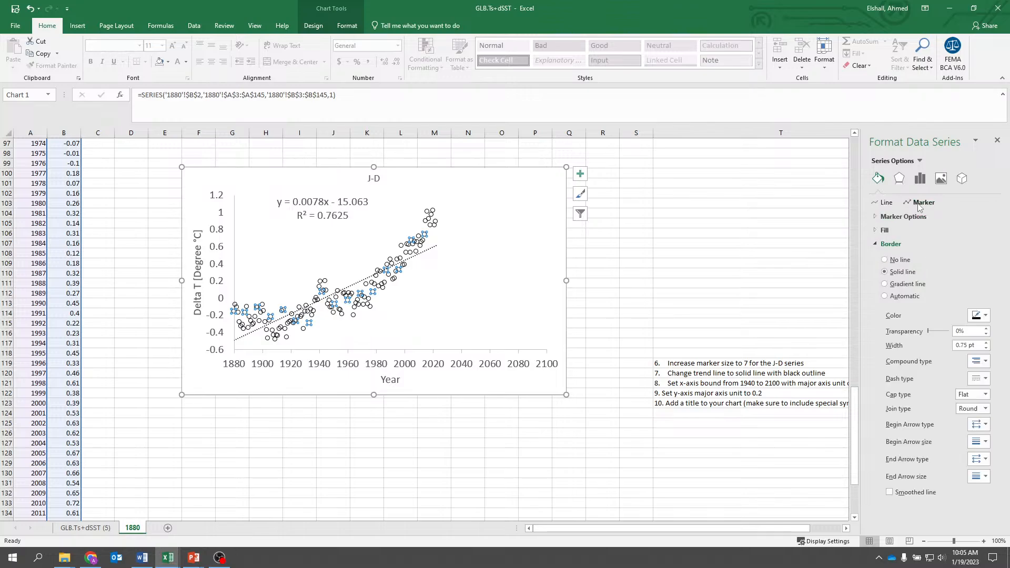
click(877, 217)
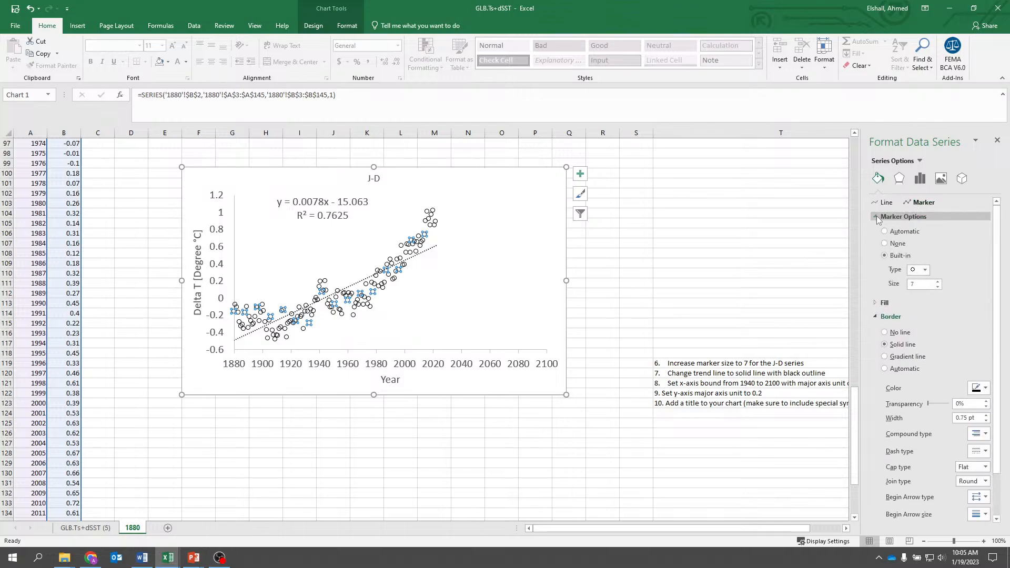
click(939, 286)
click(455, 500)
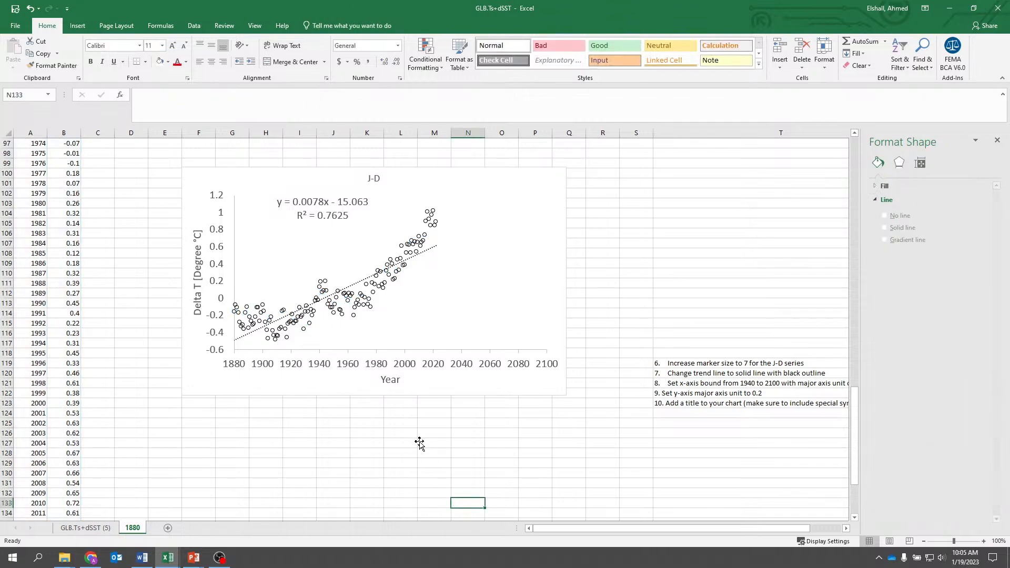
click(421, 443)
- Clear instruction 6, about increasing the marker size, from cell T119
click(708, 363)
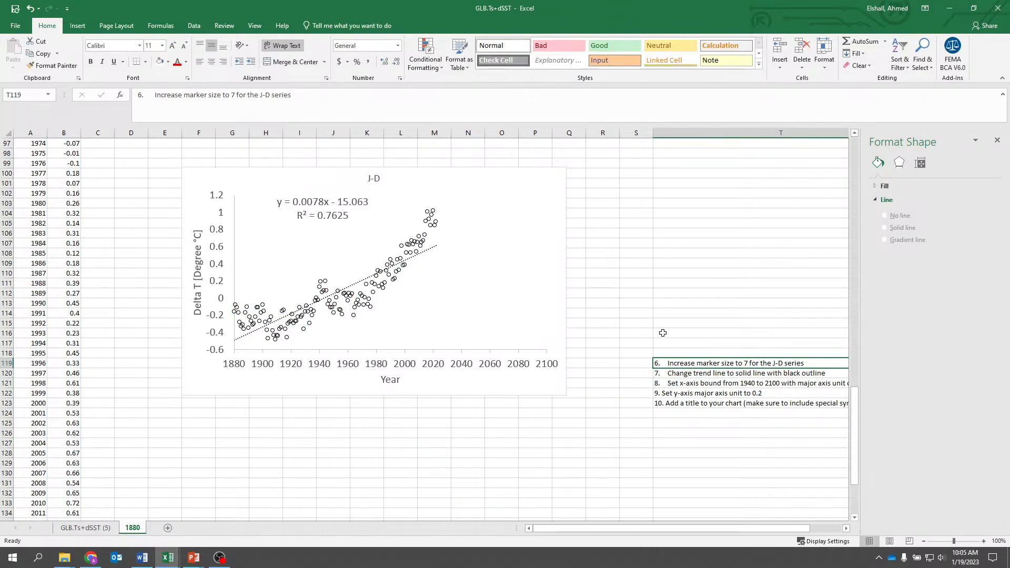
key(Delete)
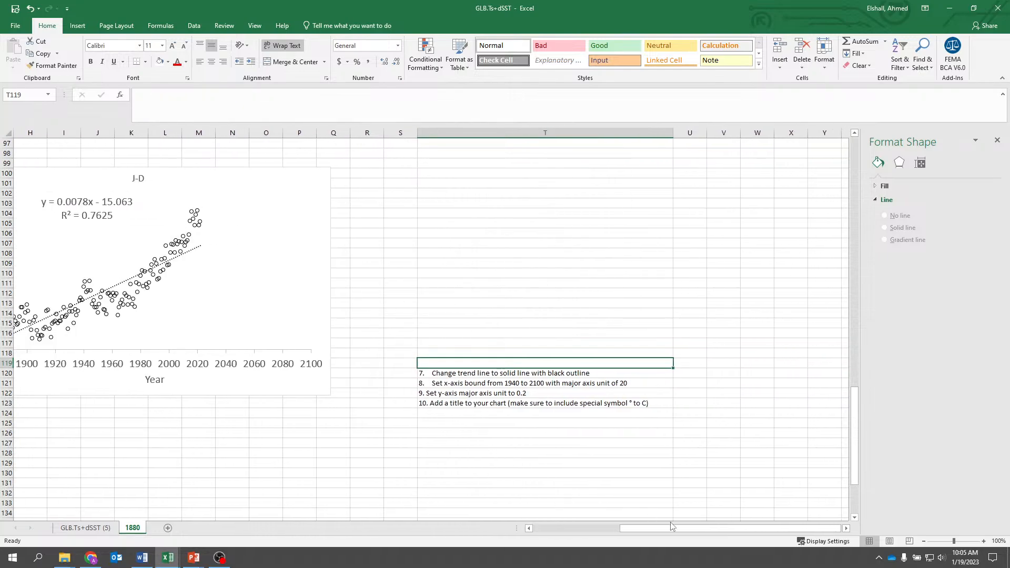
- Change the dash type of the chart's linear trendline to a solid line
drag(670, 526, 583, 526)
click(358, 287)
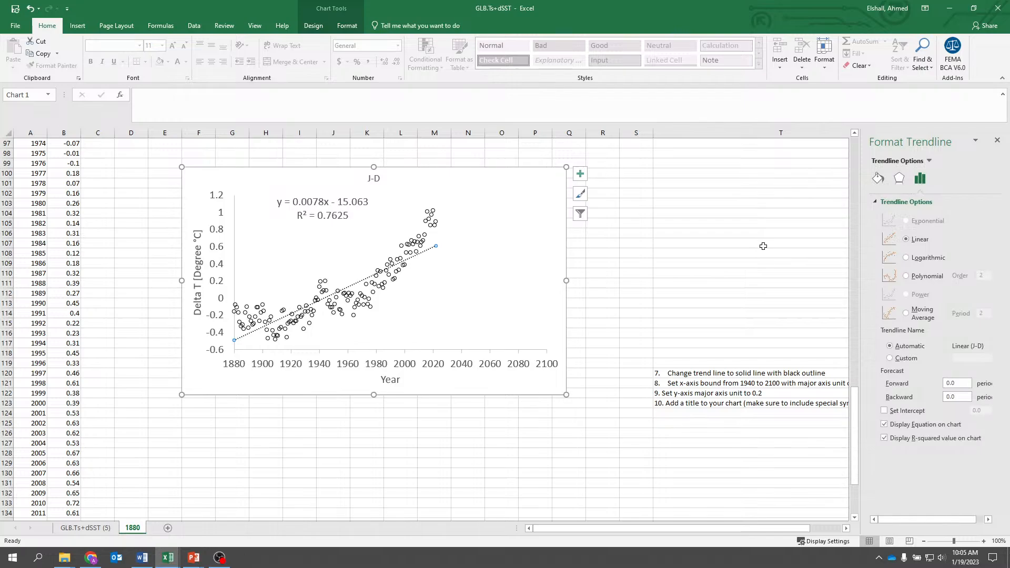
click(878, 180)
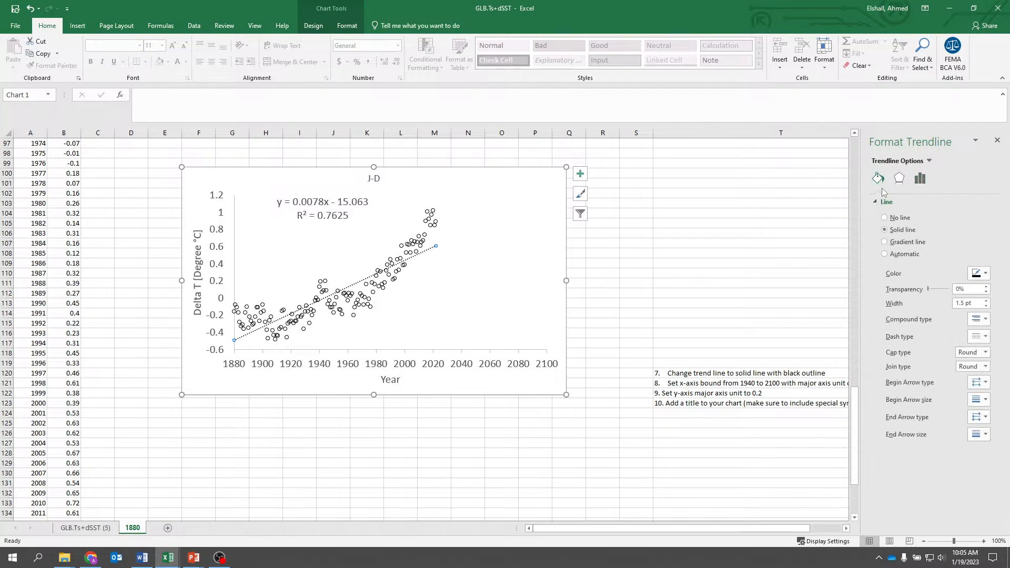
click(977, 340)
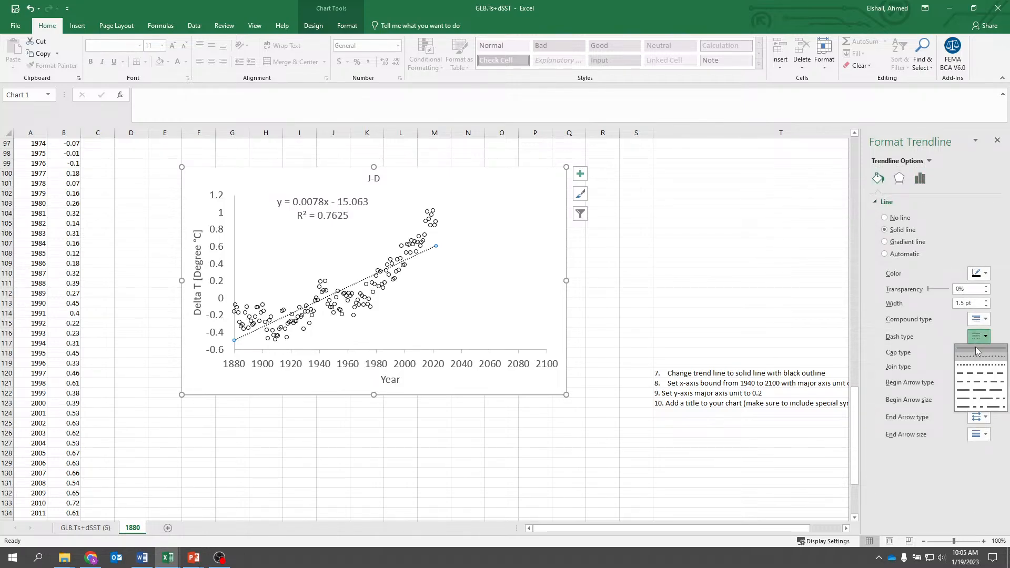
click(976, 348)
click(687, 265)
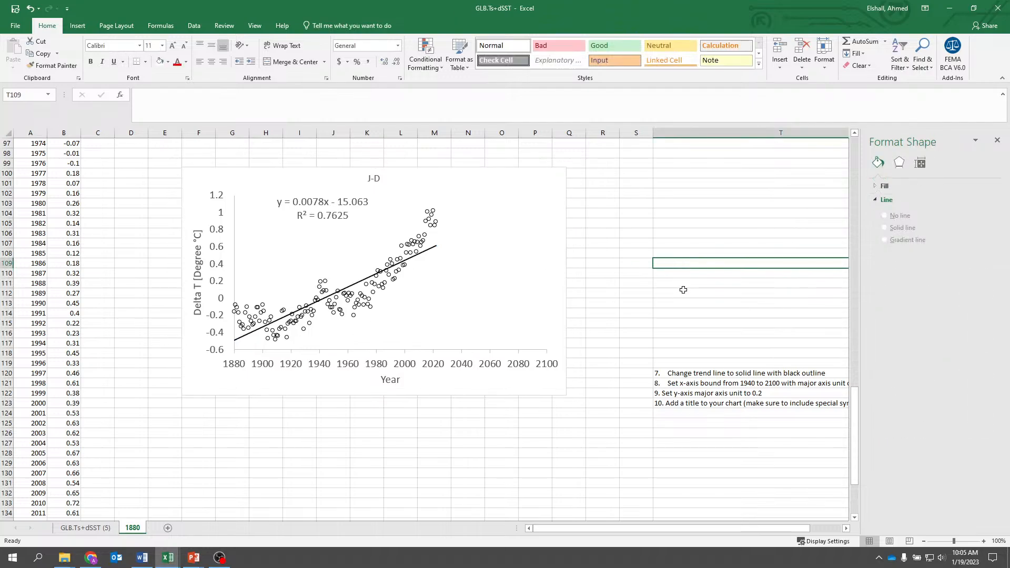
- Clear instruction 7 (solid trendline) from cell T120 and instruction 8 (x-axis bounds) from cell T121
click(691, 382)
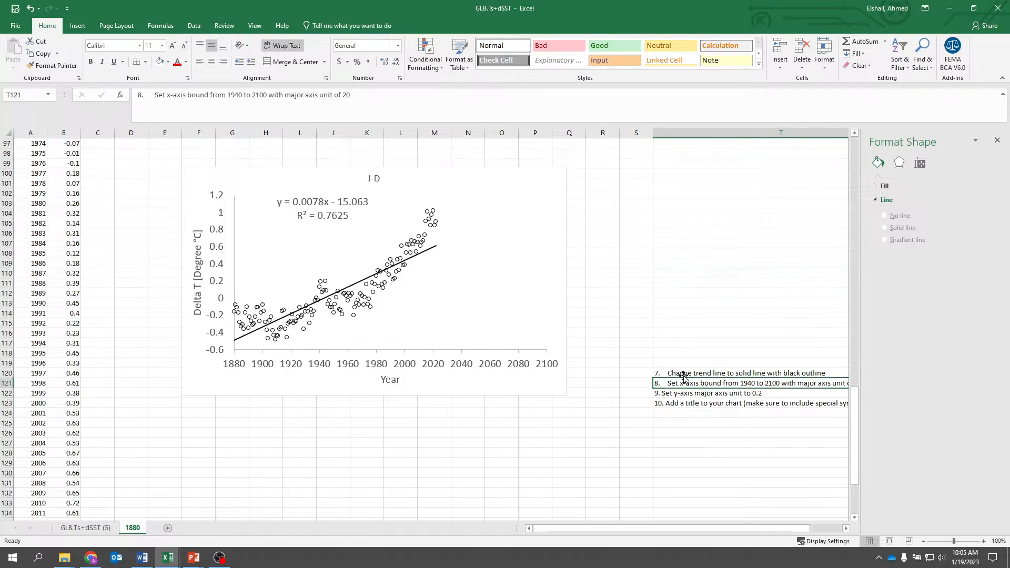
click(679, 368)
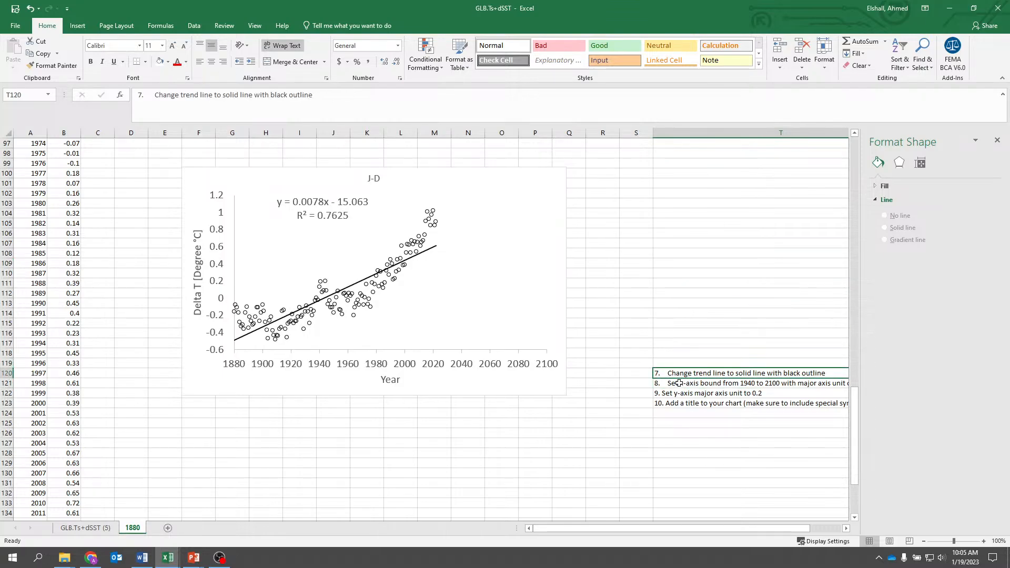
key(Delete)
key(Down)
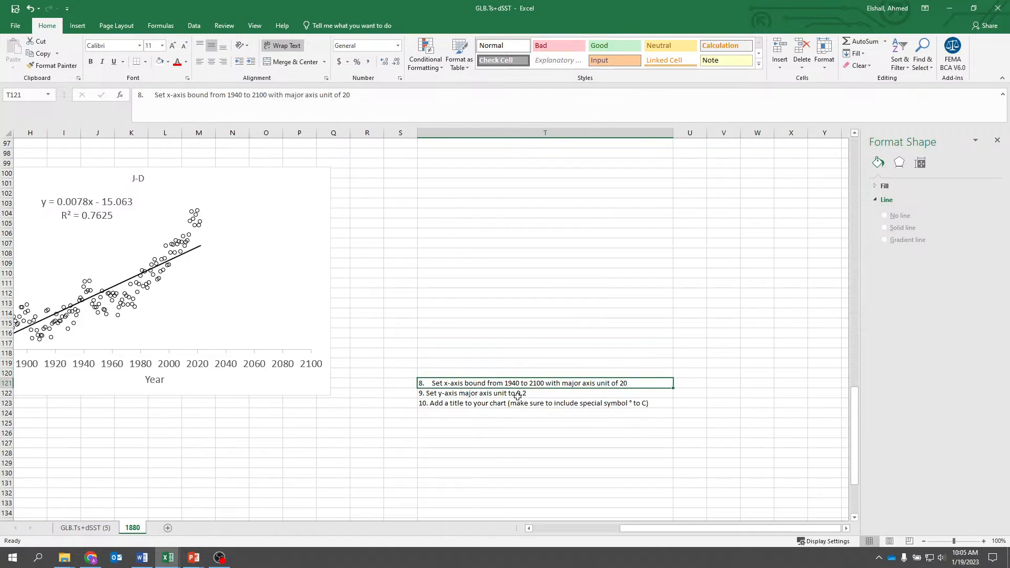
drag(683, 528, 606, 520)
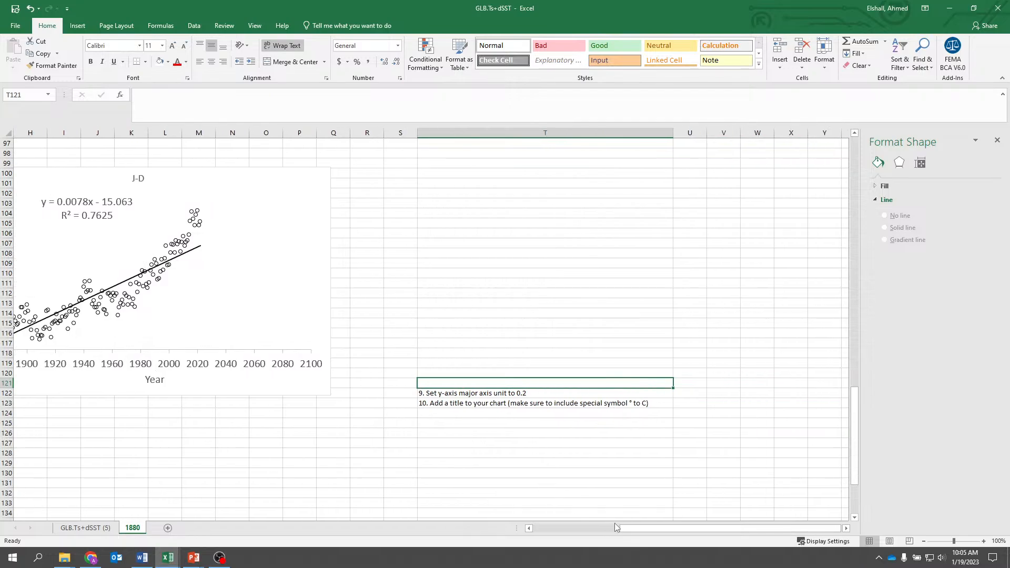
- Check the major unit in the y-axis format options, then close the formatting pane
drag(616, 529, 542, 528)
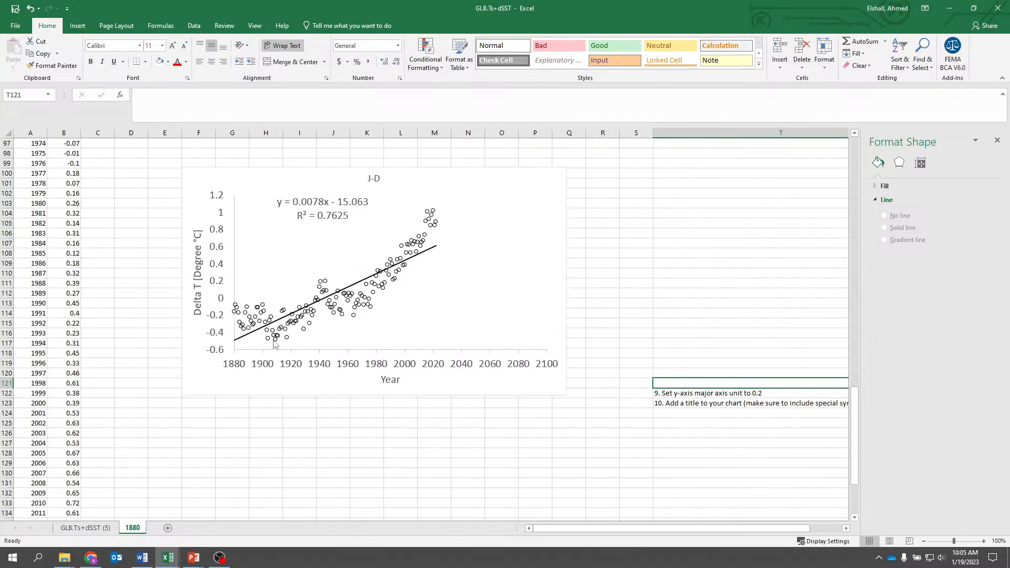
click(214, 316)
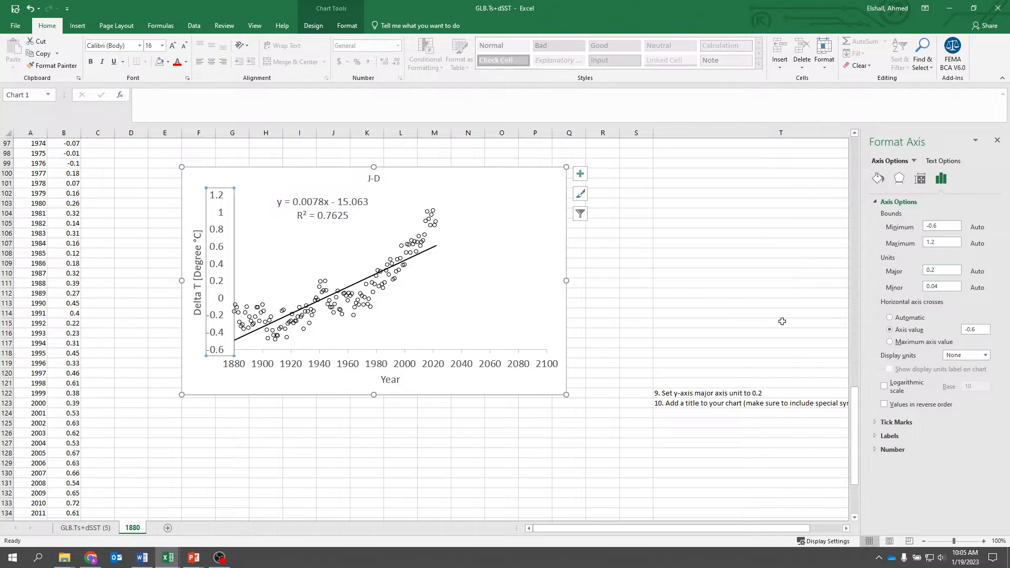
click(997, 142)
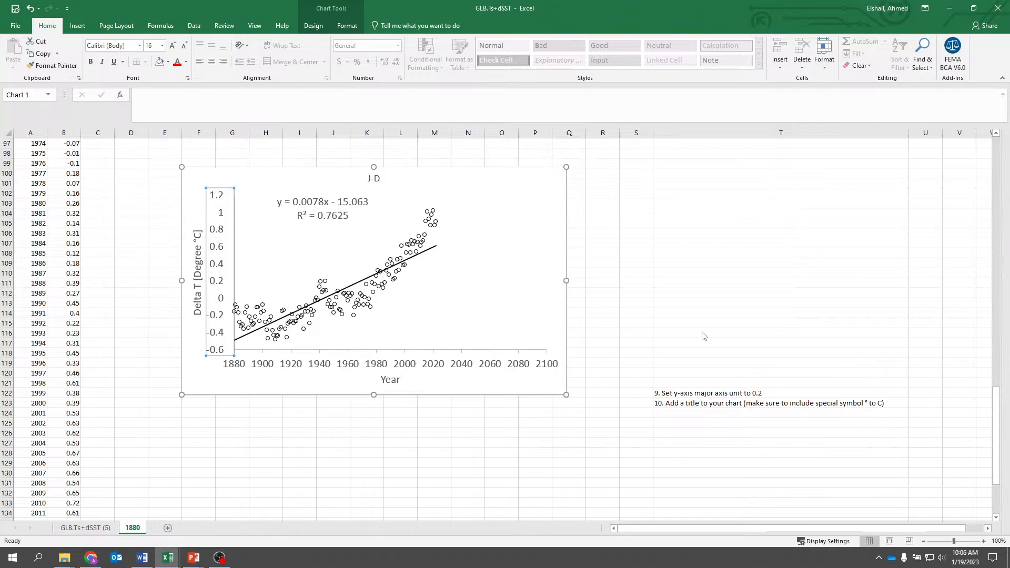
- Clear instruction 9, about the y-axis major unit, from cell T122
click(689, 383)
click(690, 393)
key(Delete)
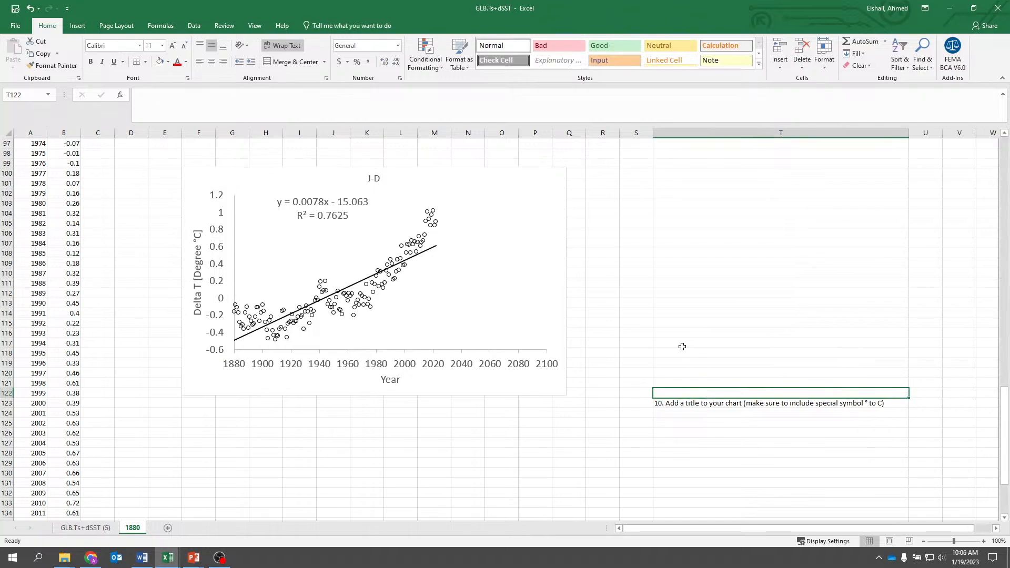
key(Down)
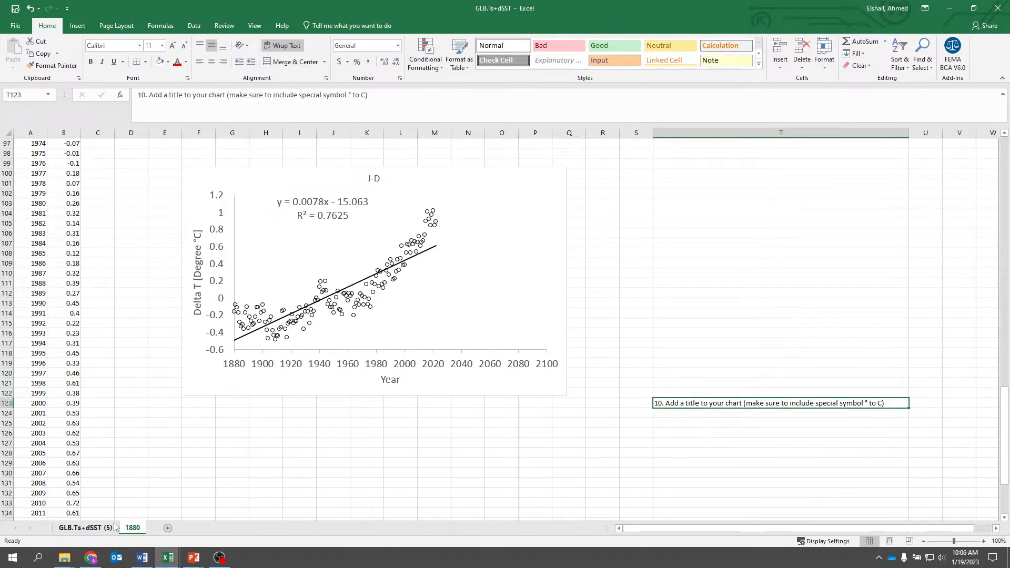
- Switch to the Execrise_ClimateChange_Solution workbook and copy the full text of its chart title on sheet 1880
click(168, 557)
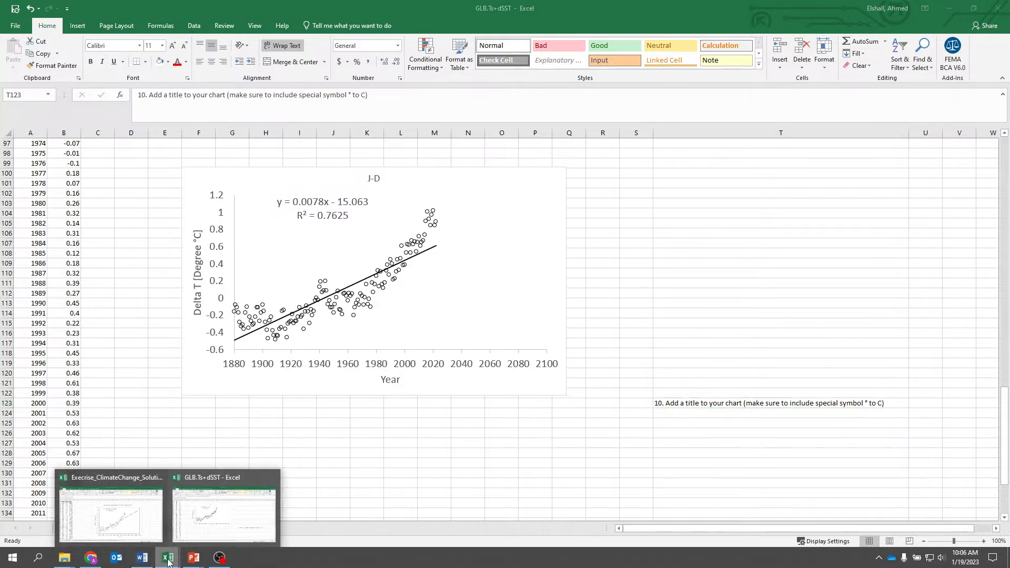
click(136, 540)
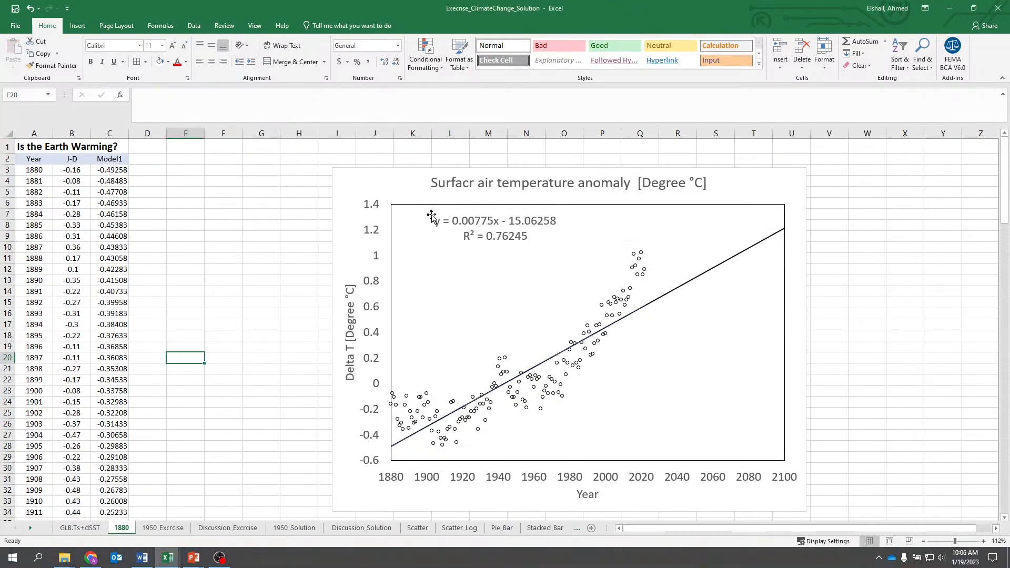
click(457, 179)
drag(430, 183, 748, 181)
key(ctrl+c)
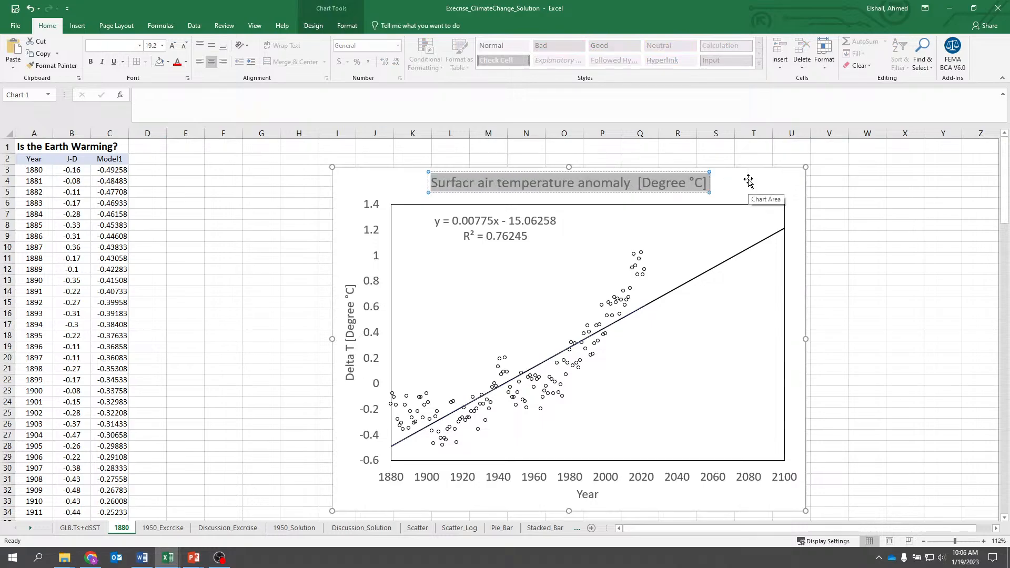
- Return to the GLB.Ts+dSST workbook and replace the chart title J-D with the copied "Surfacr air temperature anomaly [Degree °C]"
mouse_move(166, 563)
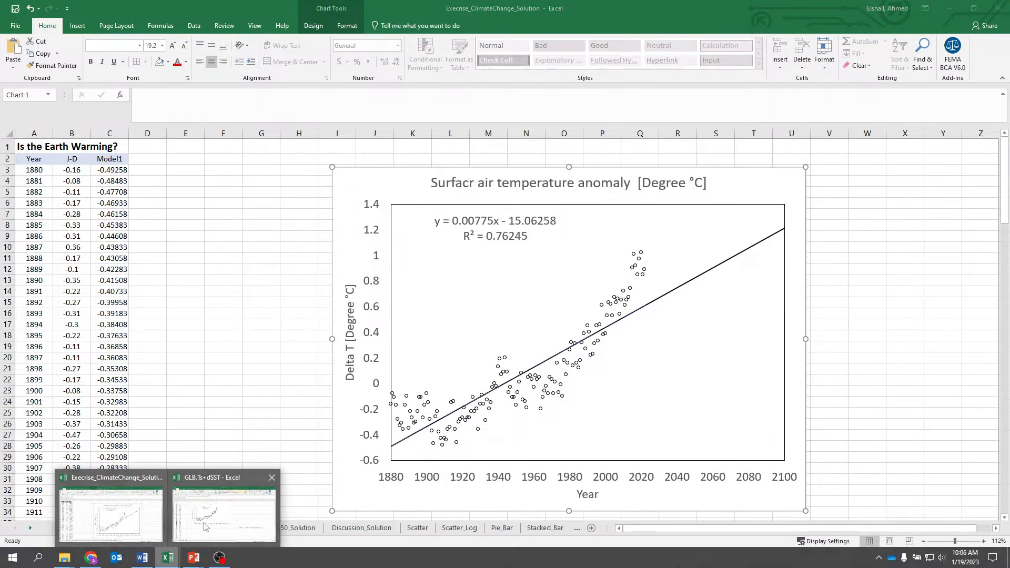
click(221, 513)
click(375, 178)
click(375, 177)
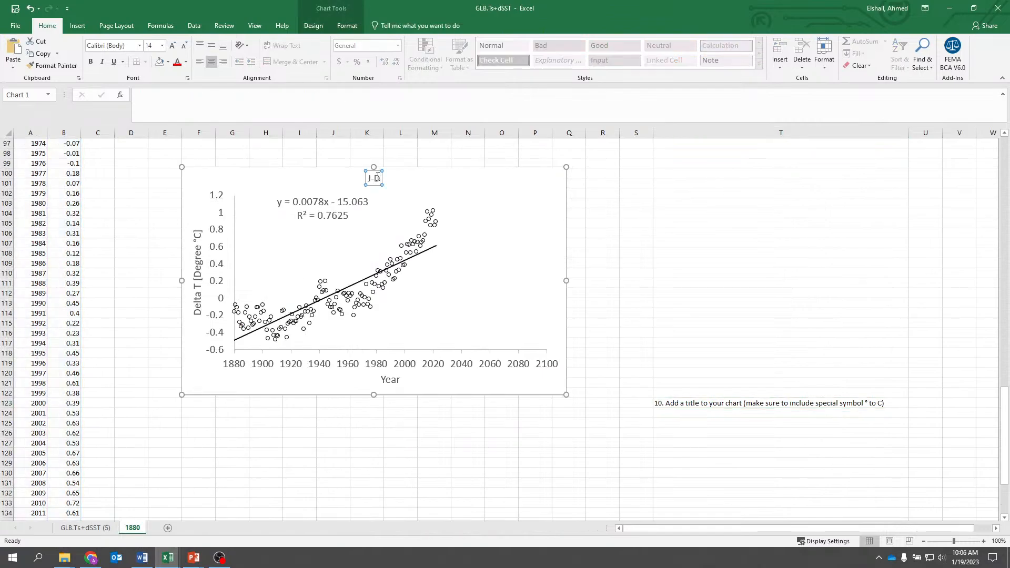
double_click(375, 178)
key(ctrl+v)
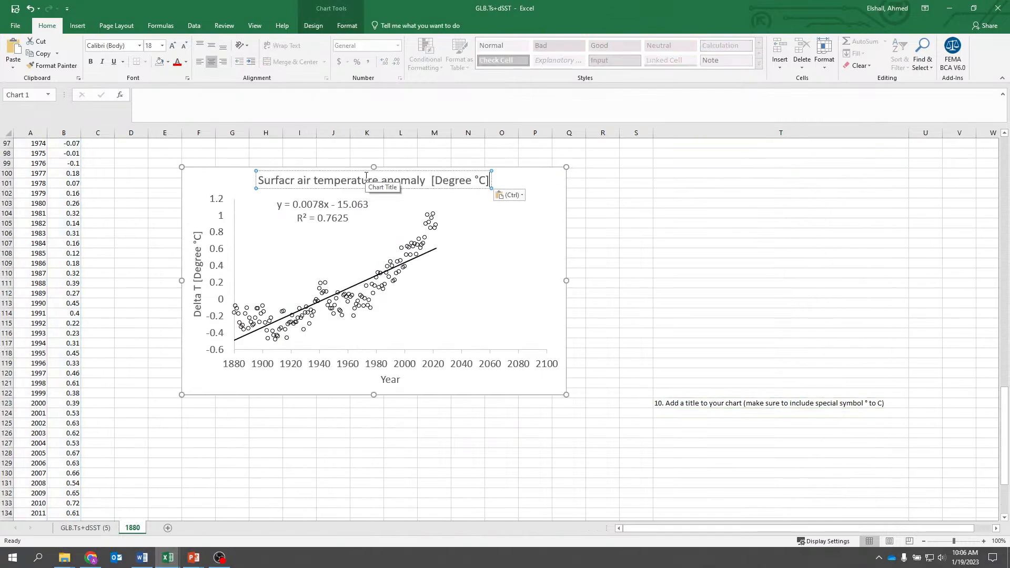
click(655, 202)
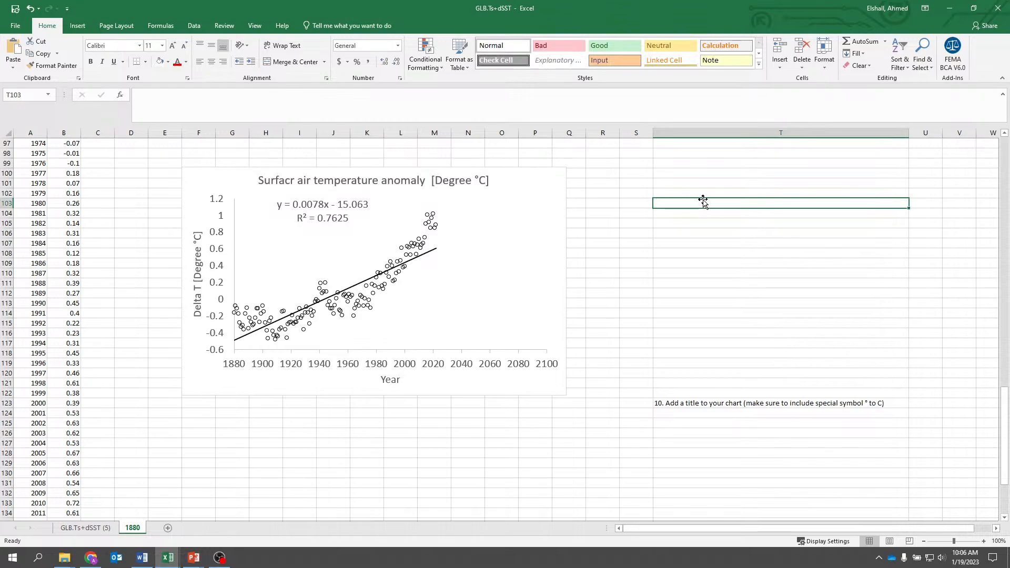
- Clear instruction 10, about adding a chart title, from cell T123
click(716, 405)
key(Delete)
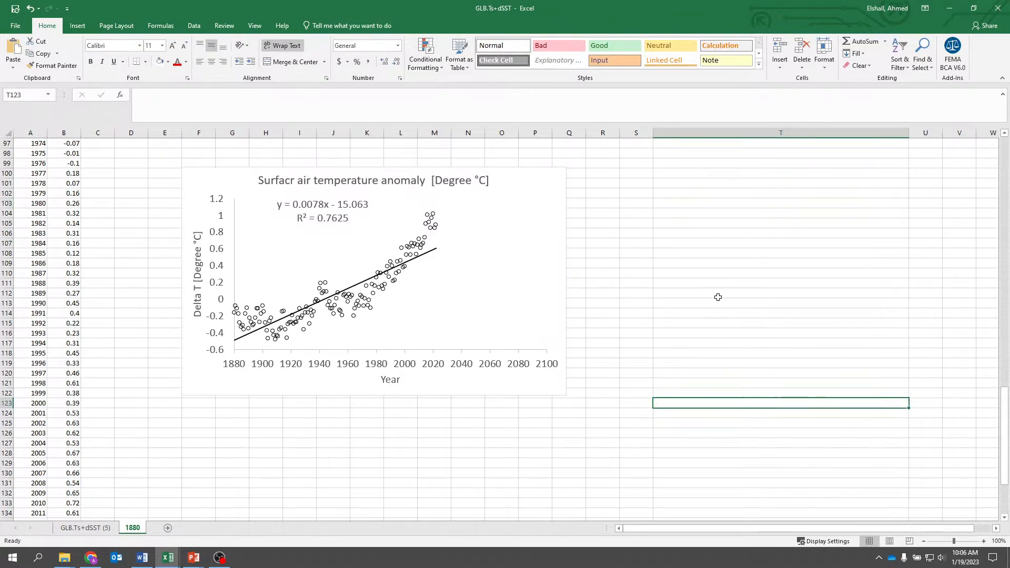